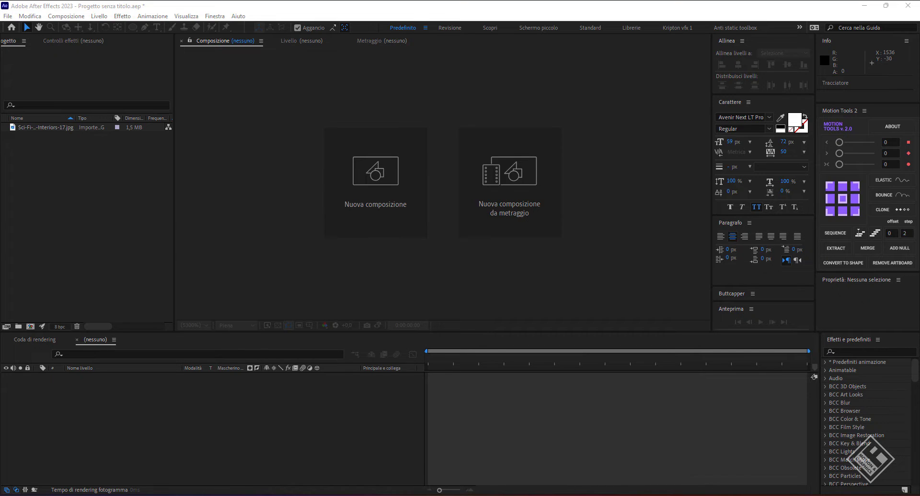
Create a new composition named Hologramma
left_click(569, 435)
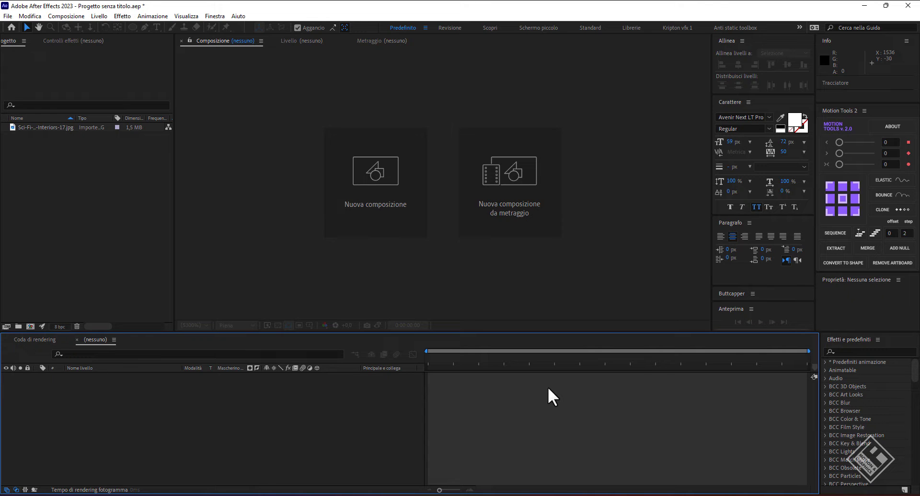
left_click(366, 213)
type("H")
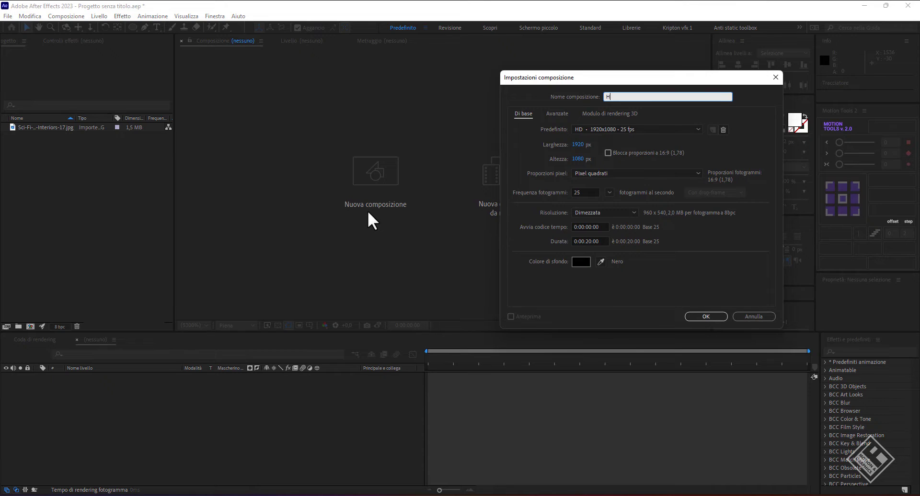
type("ologramma")
left_click(706, 317)
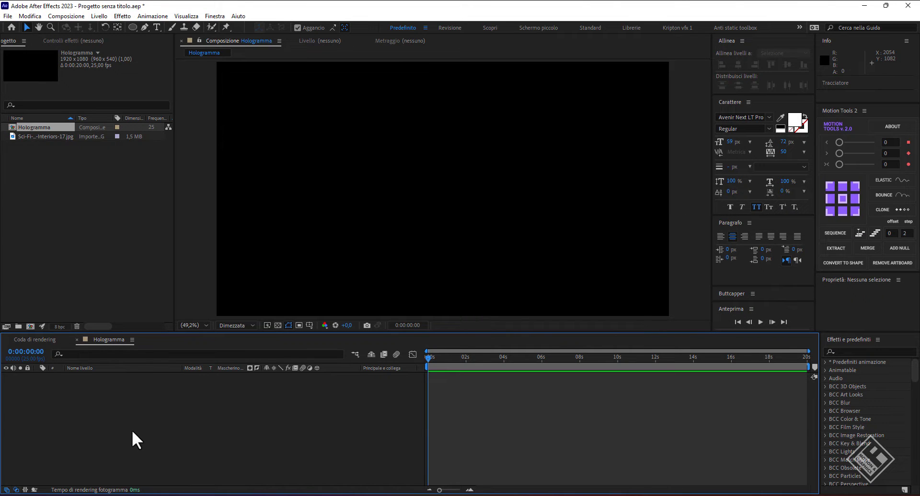
Add a solid layer named e3d and apply the Element effect to it
key("ctrl+y")
type("e")
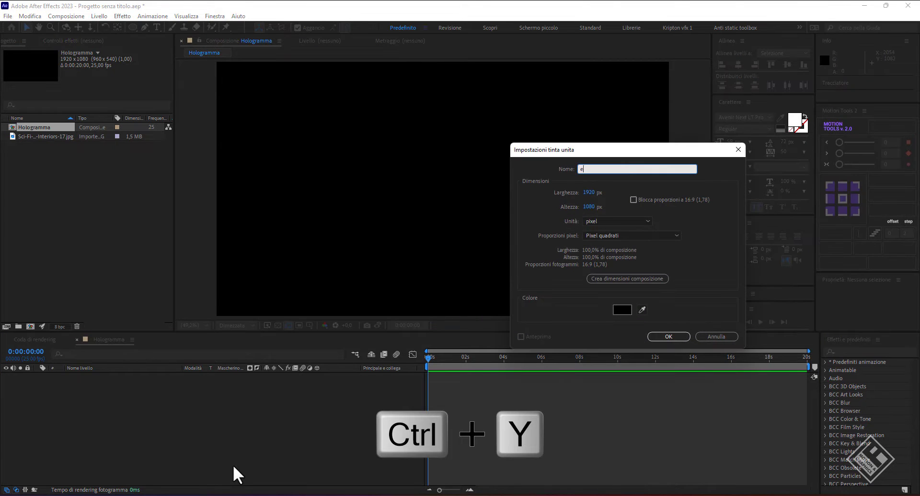
type("3d")
key("Return")
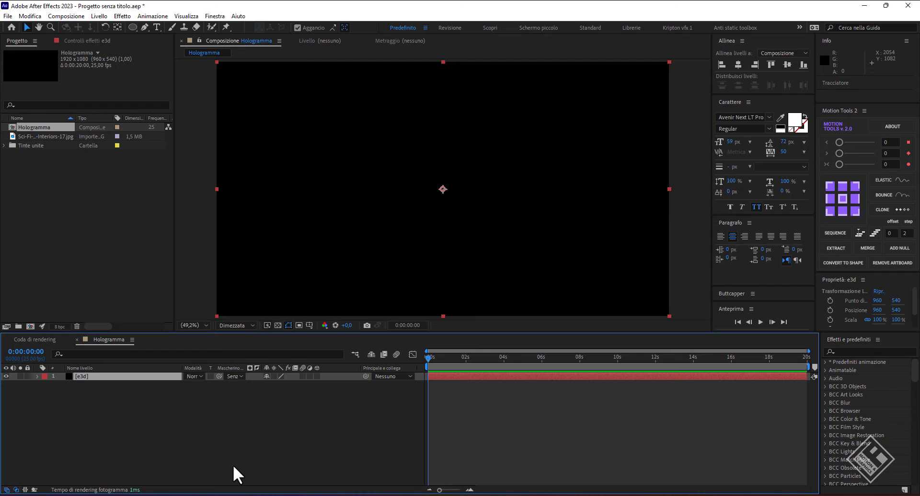
key("ctrl+space")
type("ele")
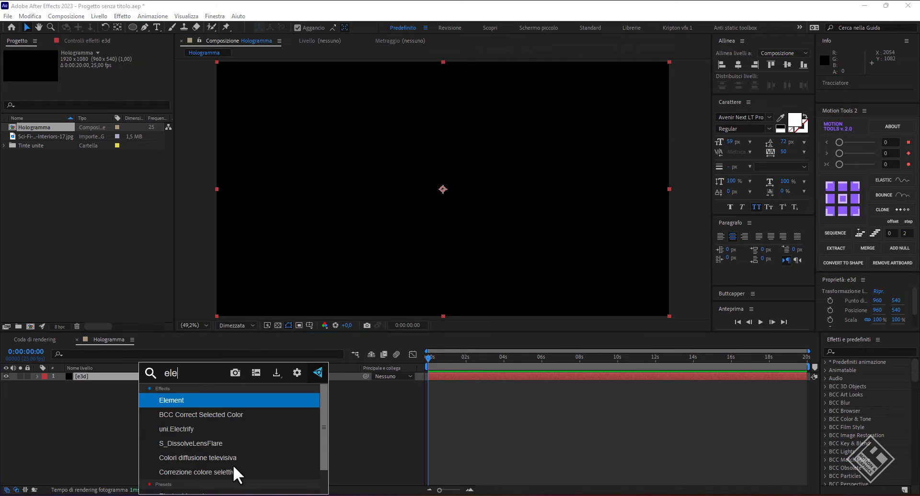
type("m")
key("Return")
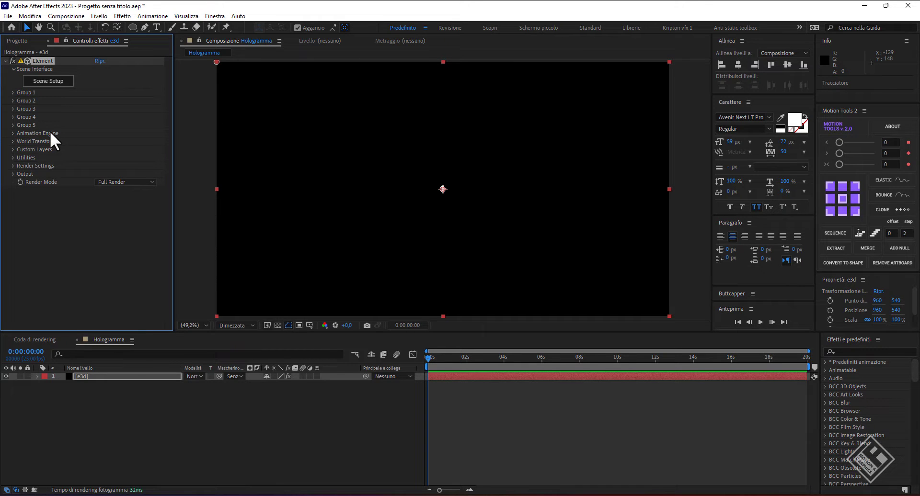
Add a new camera, Videocamera 1, to the composition
right_click(134, 424)
mouse_move(262, 307)
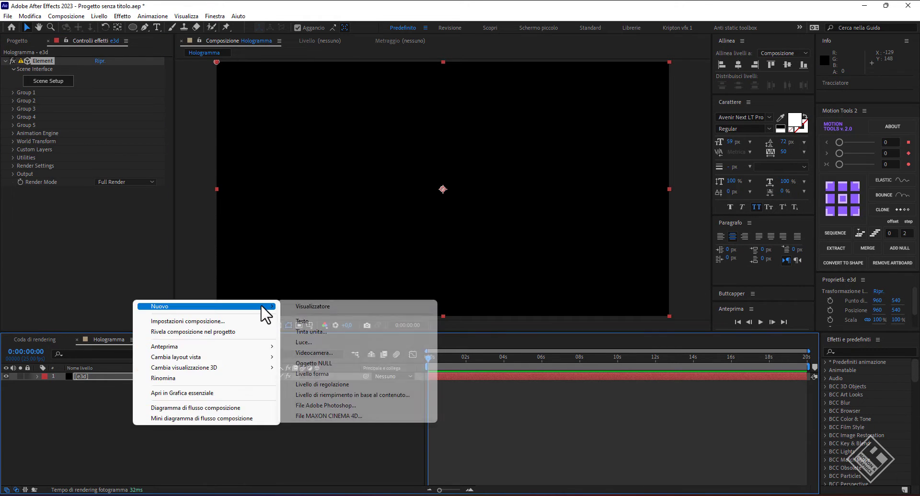
left_click(333, 353)
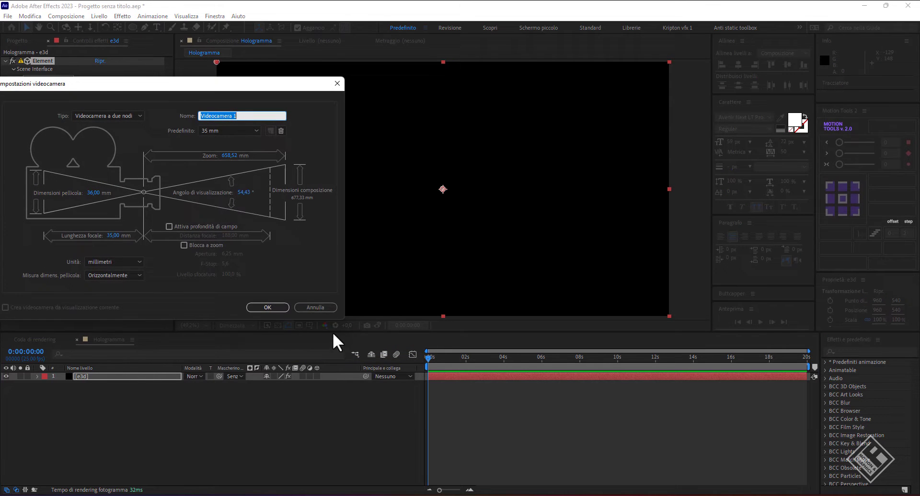
left_click(268, 307)
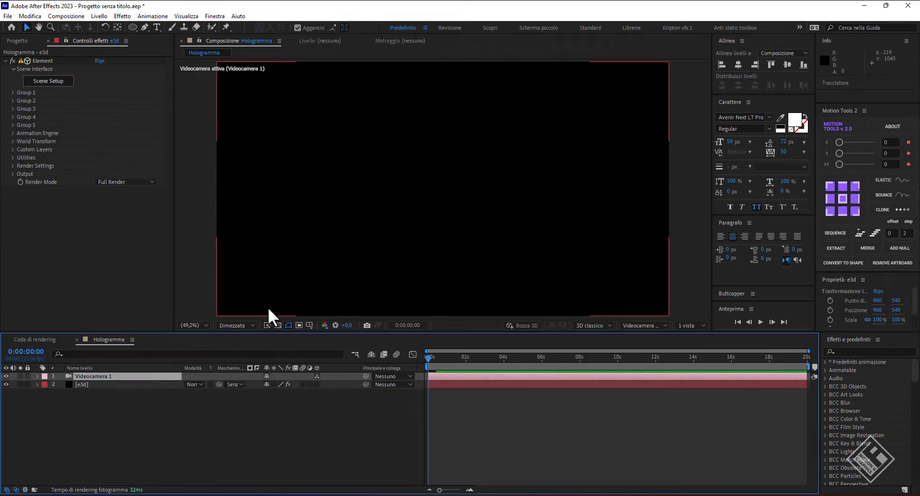
left_click(54, 82)
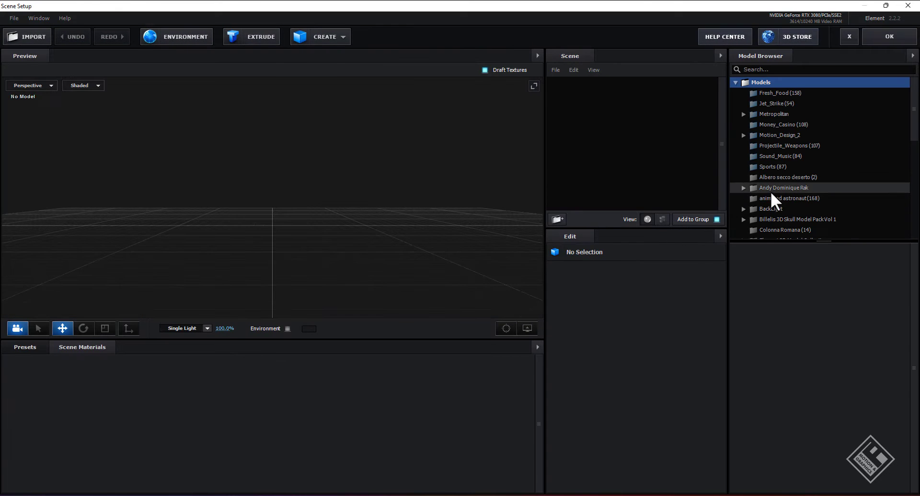
Load the Shuttle_Star model from the E3D-ShuttleStar folder of the Element 3D Model Collection
scroll(822, 177, "down", 3)
scroll(822, 177, "down", 2)
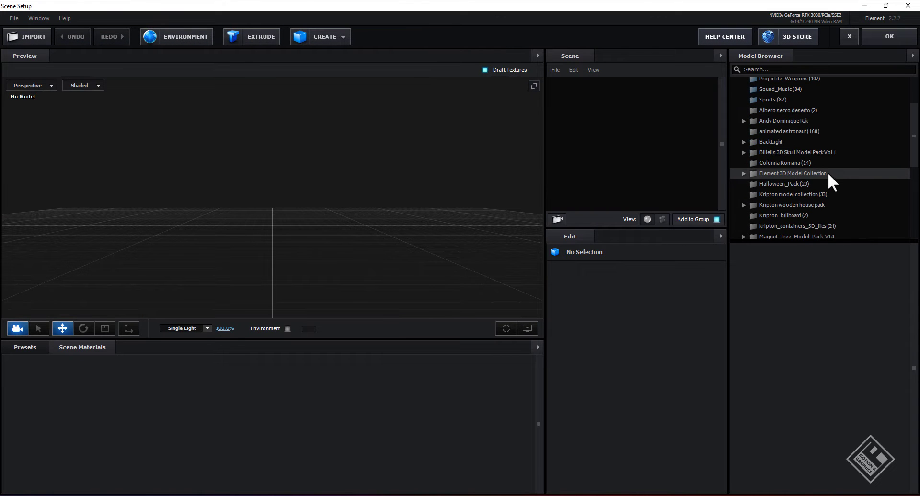
left_click(743, 173)
scroll(831, 189, "down", 2)
scroll(833, 189, "down", 2)
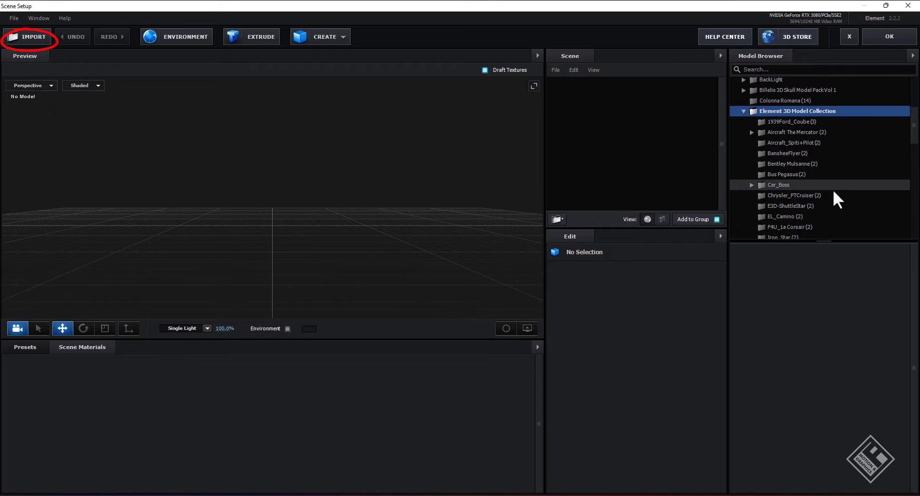
left_click(801, 200)
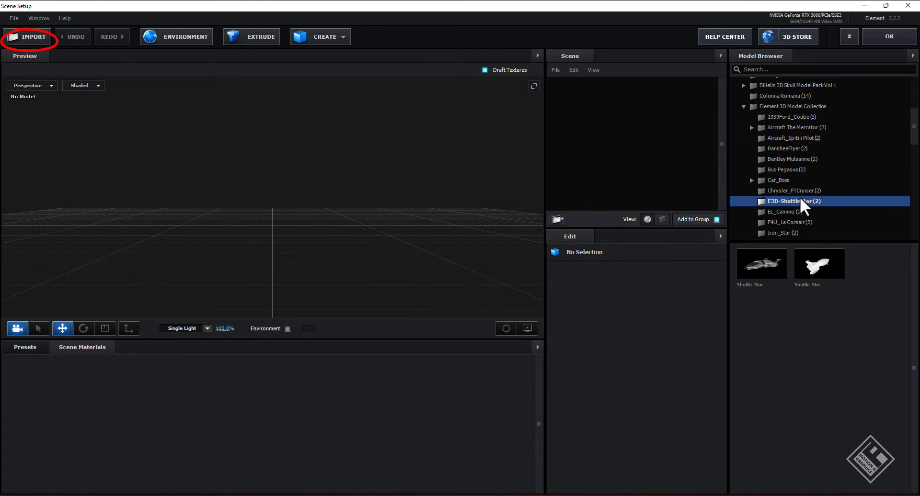
left_click(763, 266)
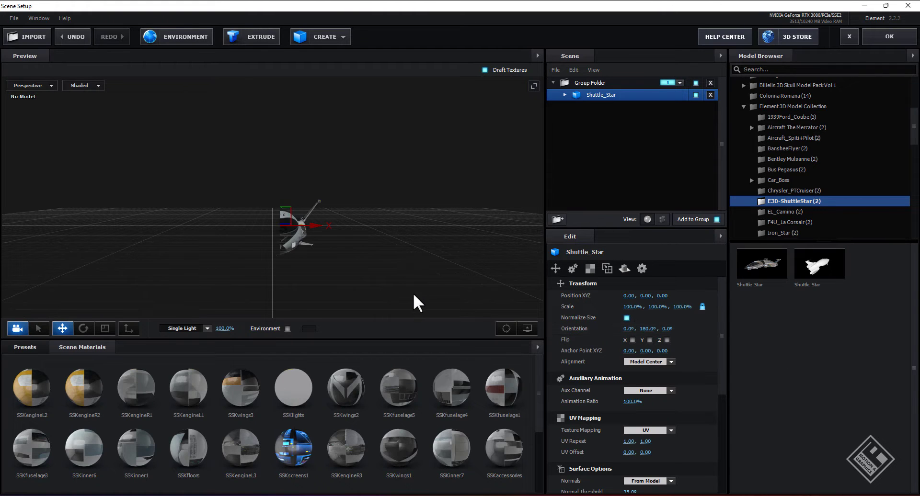
Set the Shuttle_Star model's alignment to Bottom
left_click_drag(464, 297, 389, 266)
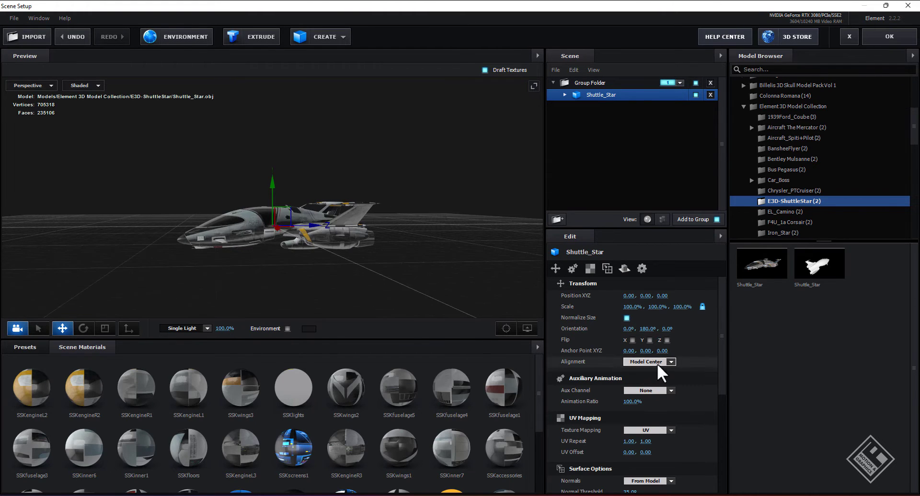
left_click(670, 362)
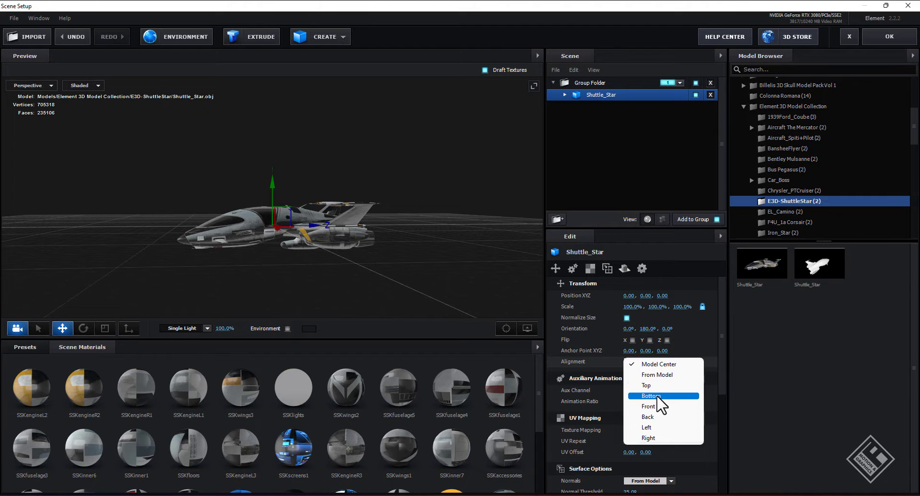
left_click(652, 396)
mouse_move(379, 275)
left_mouse_down()
mouse_move(342, 258)
mouse_move(278, 258)
mouse_move(367, 263)
left_mouse_up()
scroll(341, 259, "up", 3)
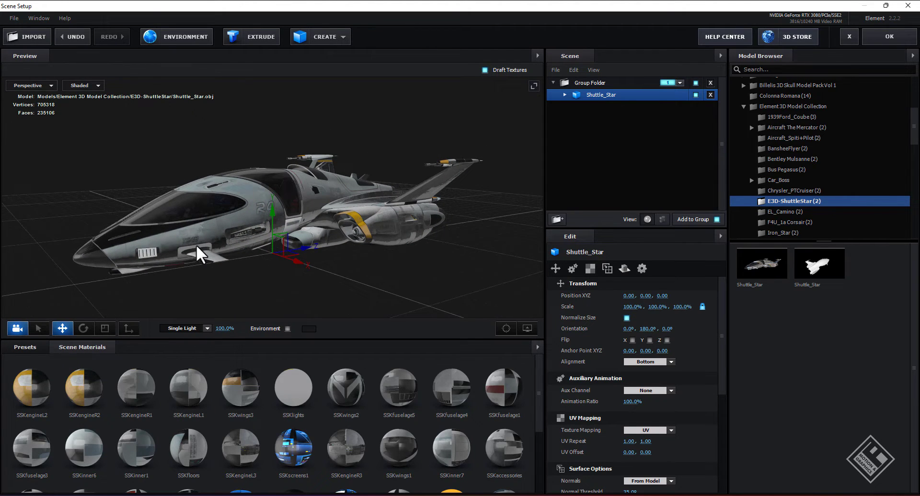
left_click_drag(206, 233, 200, 234)
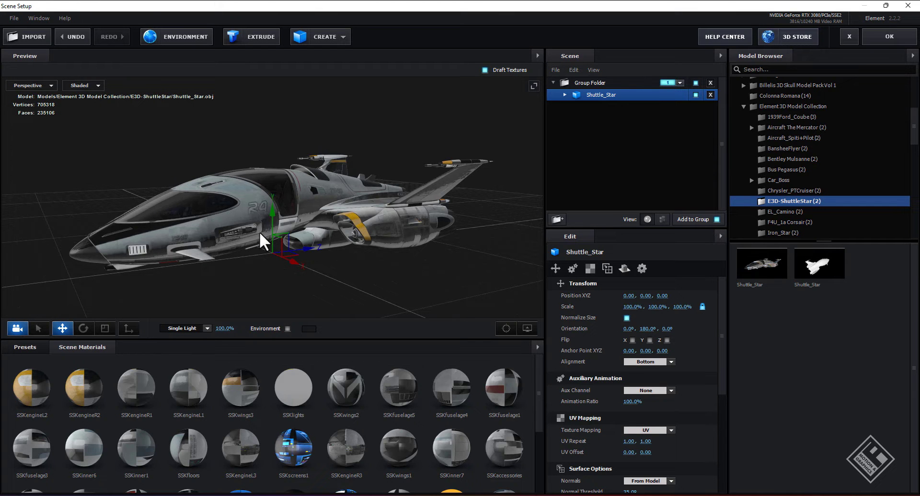
mouse_move(321, 240)
left_mouse_down()
mouse_move(376, 261)
mouse_move(345, 242)
mouse_move(360, 239)
left_mouse_up()
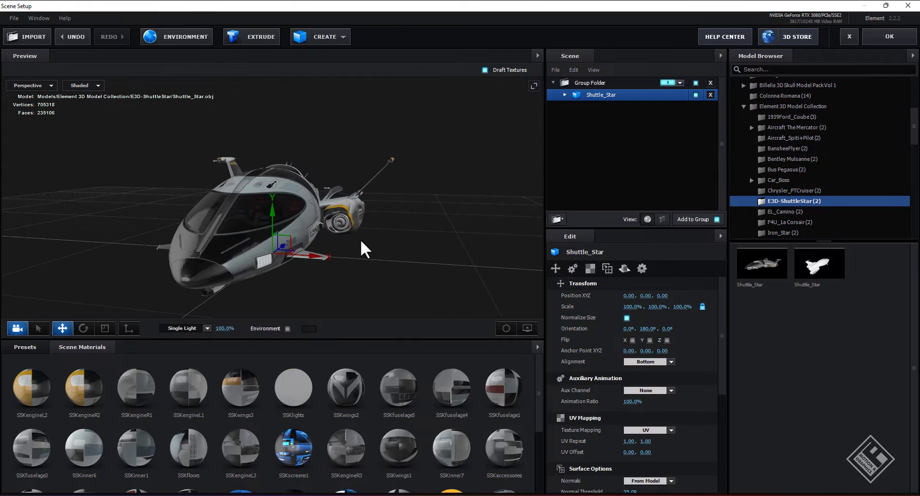
scroll(249, 225, "up", 3)
scroll(252, 228, "up", 3)
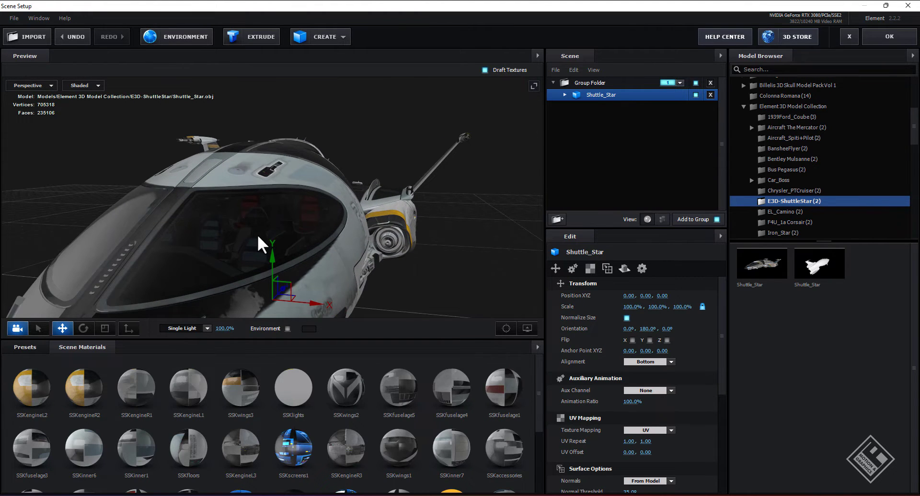
scroll(257, 235, "down", 2)
scroll(257, 234, "down", 2)
scroll(258, 235, "down", 2)
scroll(258, 234, "down", 1)
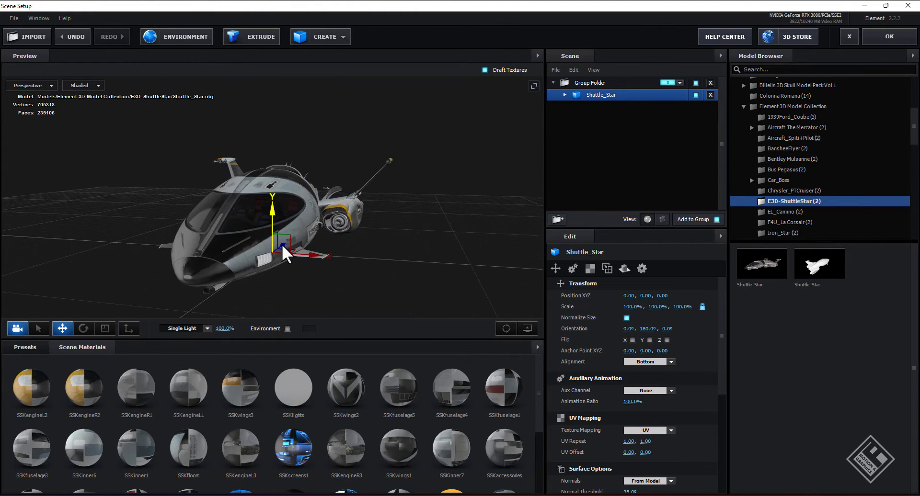
mouse_move(282, 244)
left_mouse_down()
mouse_move(373, 276)
mouse_move(359, 279)
left_mouse_up()
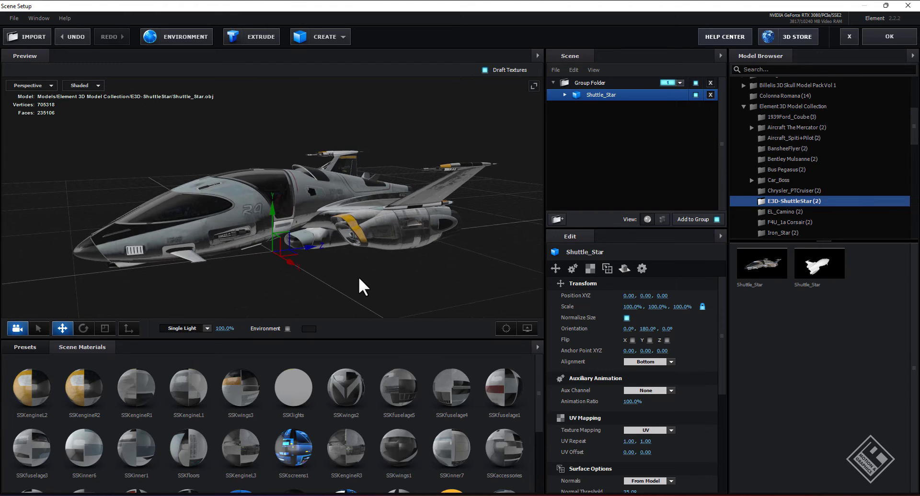
Expand Shuttle_Star to list its parts such as SSKfuselage1, SSKlights and SSKengineL1
left_click(565, 94)
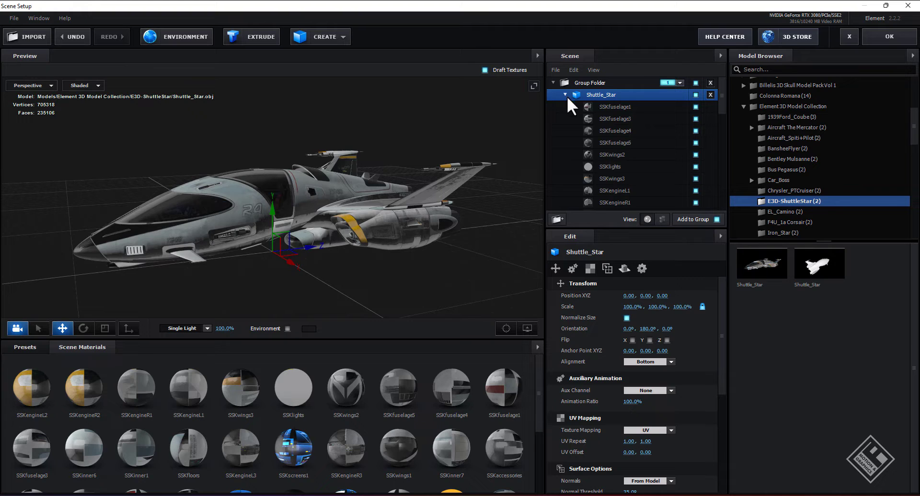
scroll(631, 184, "down", 3)
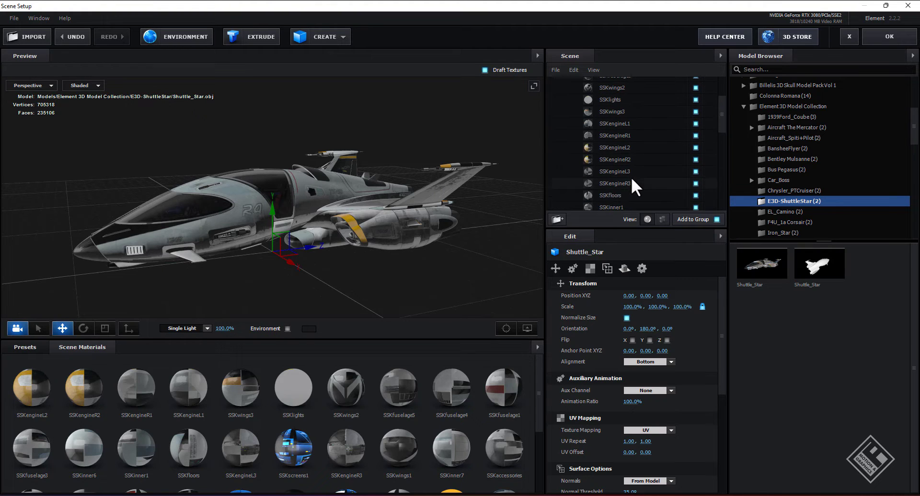
scroll(631, 176, "down", 1)
scroll(632, 177, "down", 2)
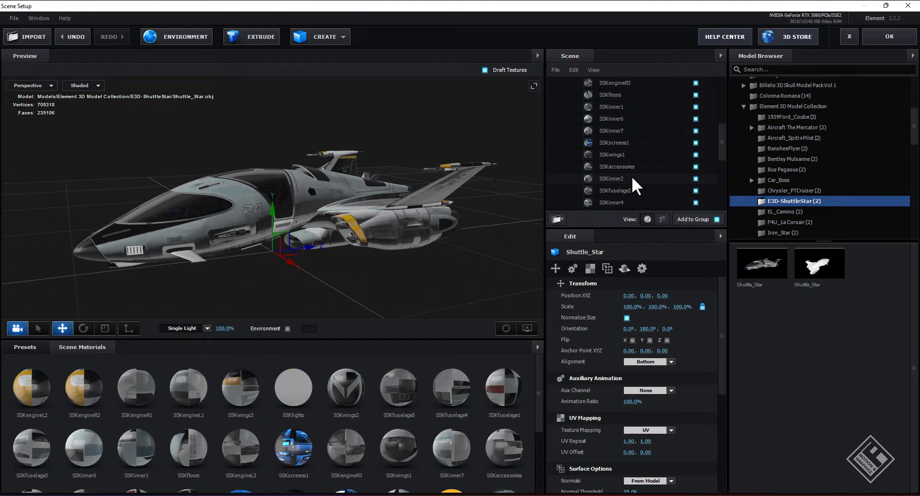
scroll(638, 165, "down", 1)
scroll(642, 160, "down", 1)
scroll(643, 160, "down", 1)
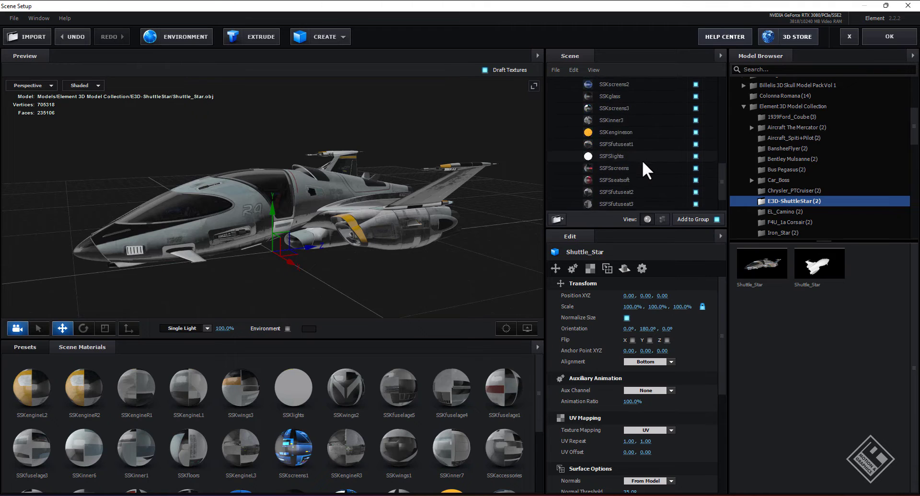
scroll(642, 160, "down", 1)
scroll(642, 160, "up", 5)
scroll(642, 160, "up", 5)
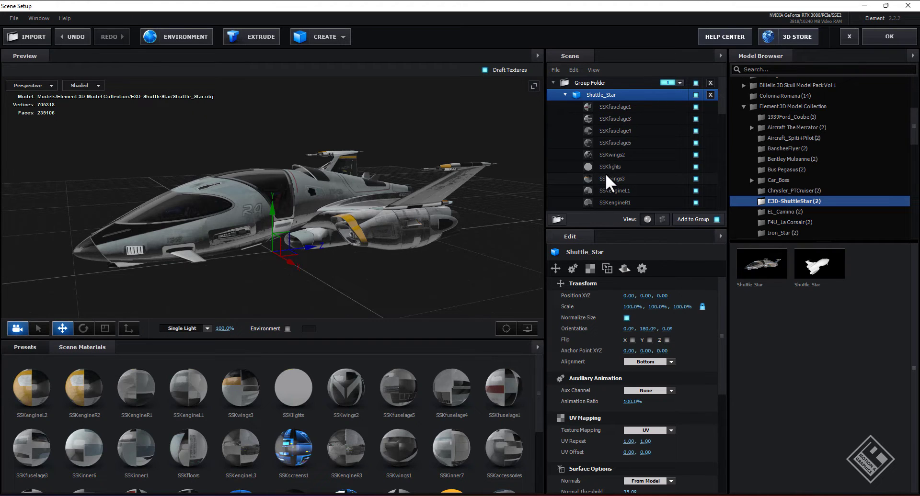
scroll(315, 421, "down", 2)
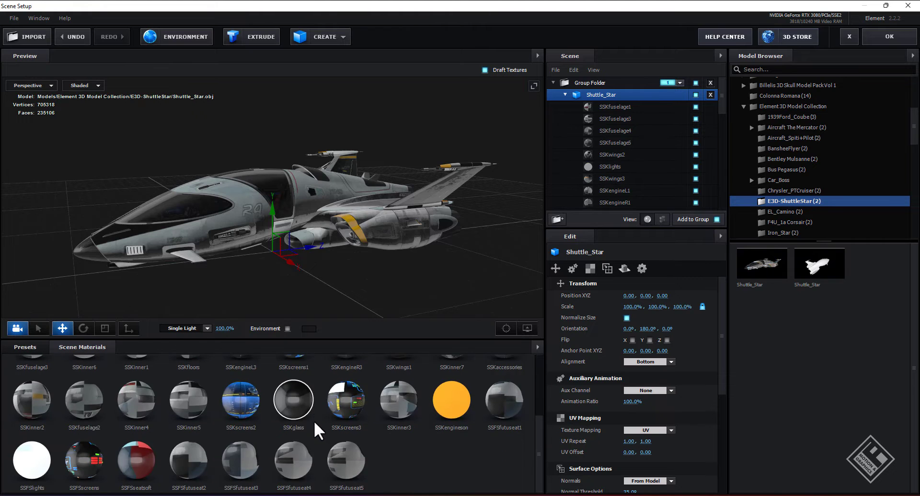
scroll(314, 421, "up", 2)
scroll(627, 119, "down", 3)
scroll(627, 120, "down", 3)
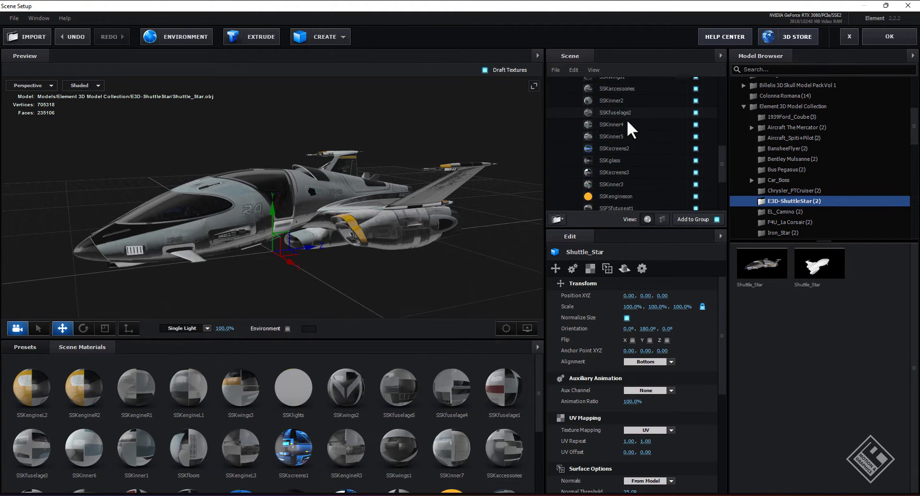
scroll(628, 122, "down", 2)
scroll(635, 154, "down", 3)
scroll(634, 154, "up", 10)
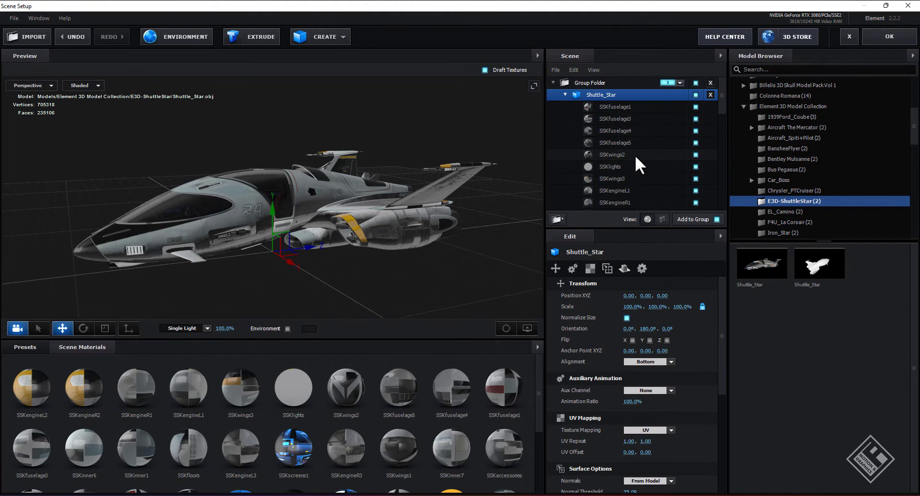
Give SSKfuselage1 a diffuse of 0.00 and Screen blend mode
left_click(611, 106)
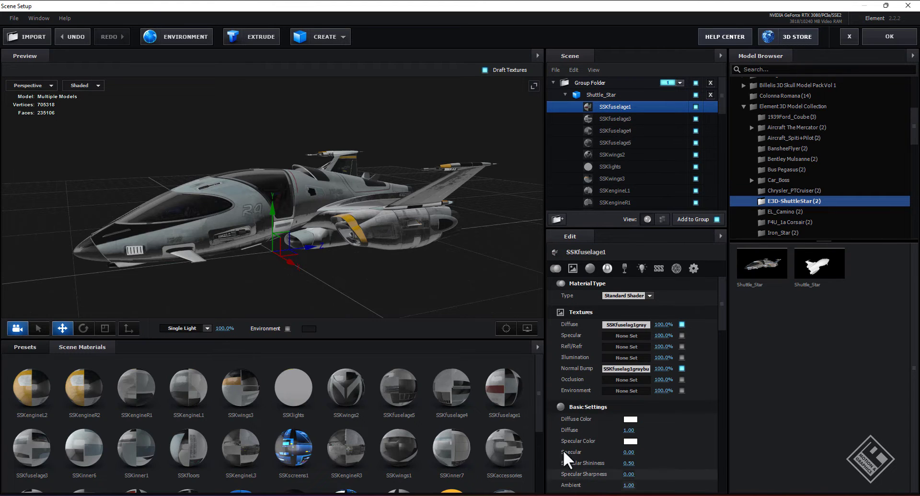
left_click_drag(629, 430, 499, 433)
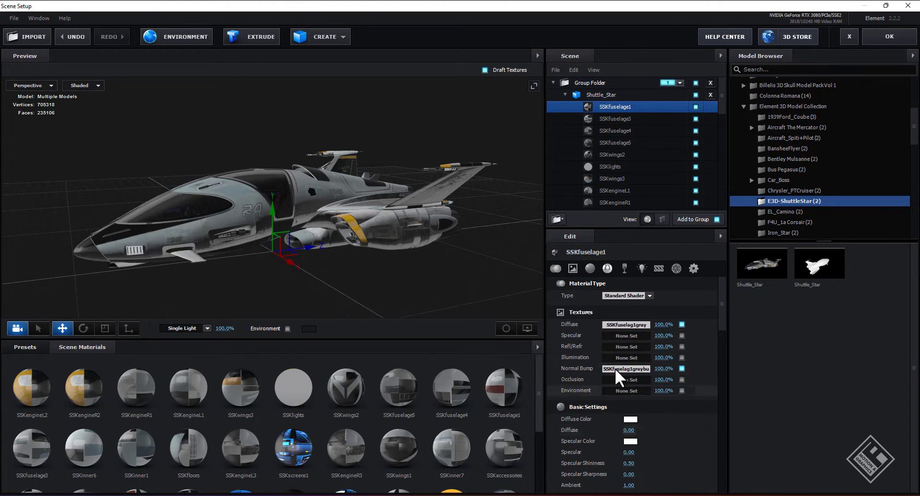
left_click(695, 267)
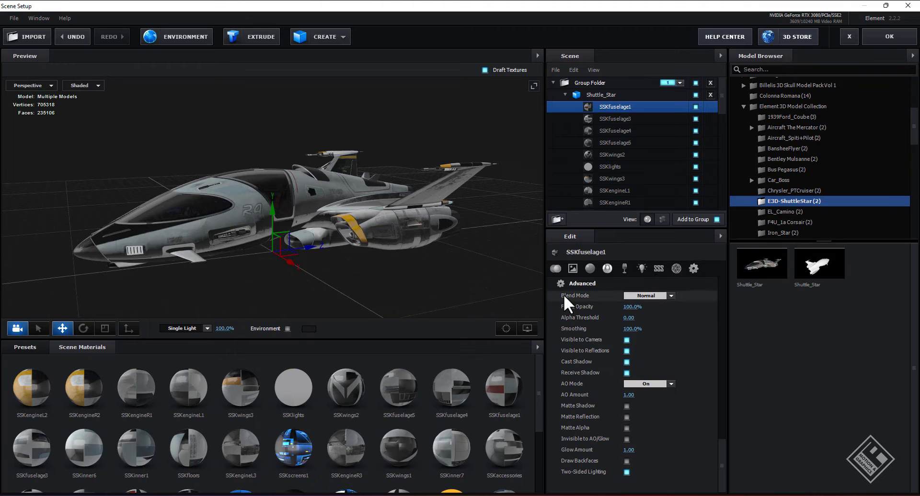
left_click(670, 296)
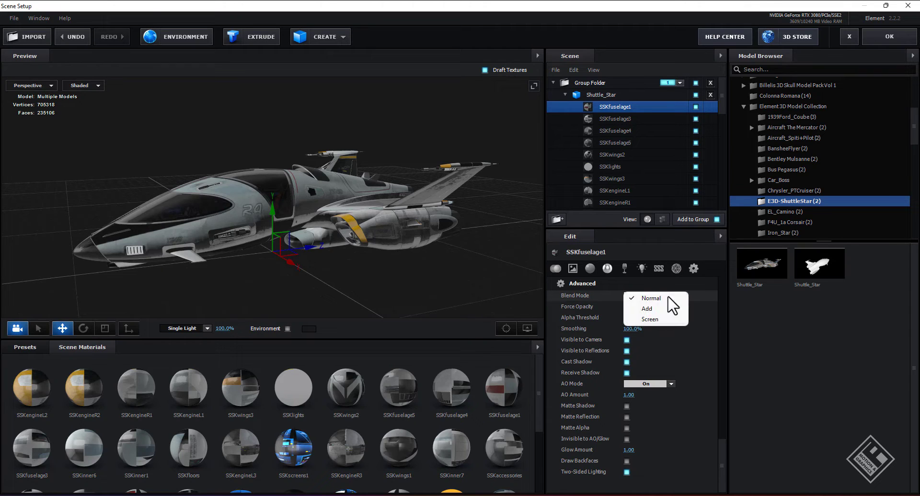
left_click(650, 320)
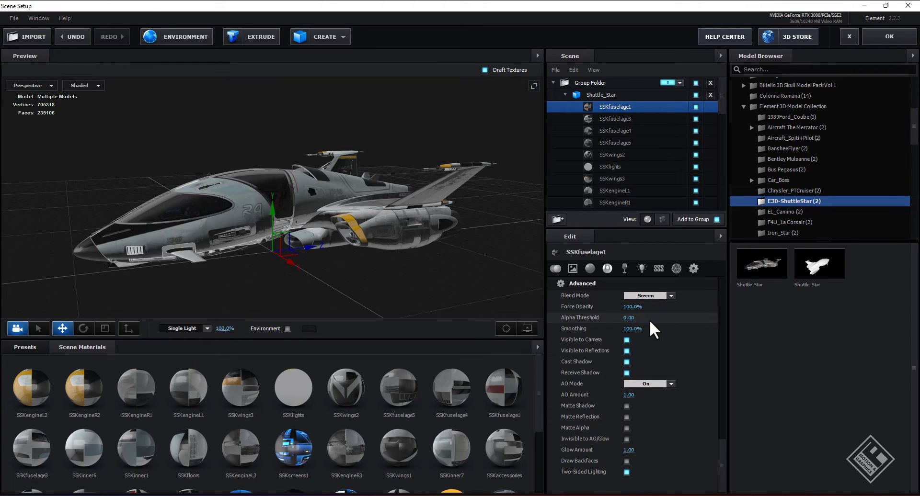
Set SSKfuselage3 to Screen blending
left_click(608, 119)
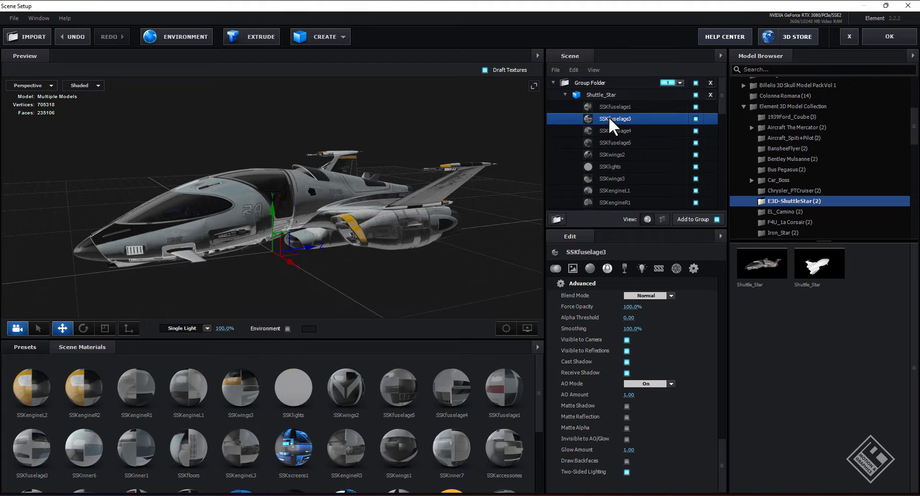
scroll(671, 332, "up", 2)
scroll(671, 332, "up", 5)
scroll(673, 332, "up", 5)
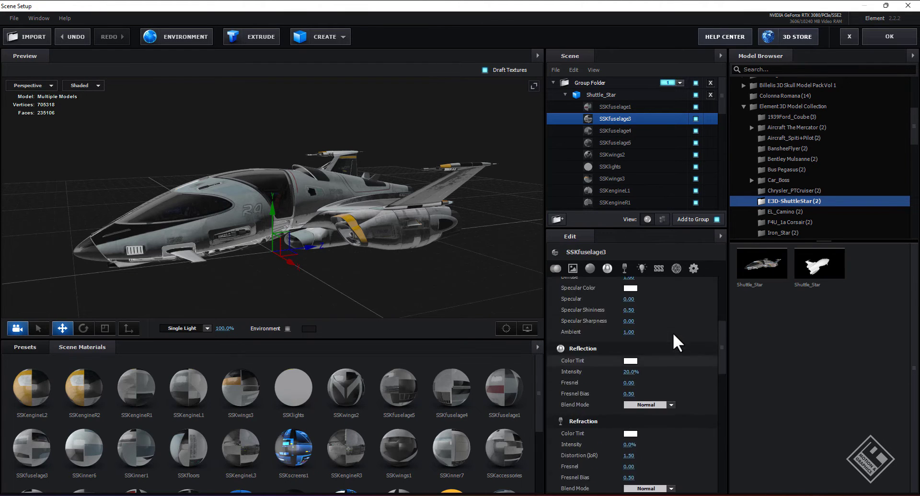
scroll(673, 332, "up", 5)
scroll(672, 332, "up", 3)
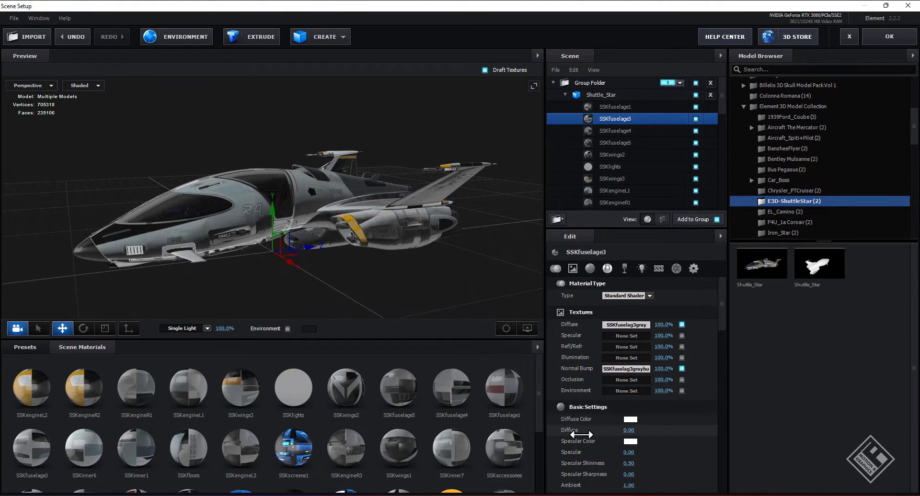
left_click(693, 268)
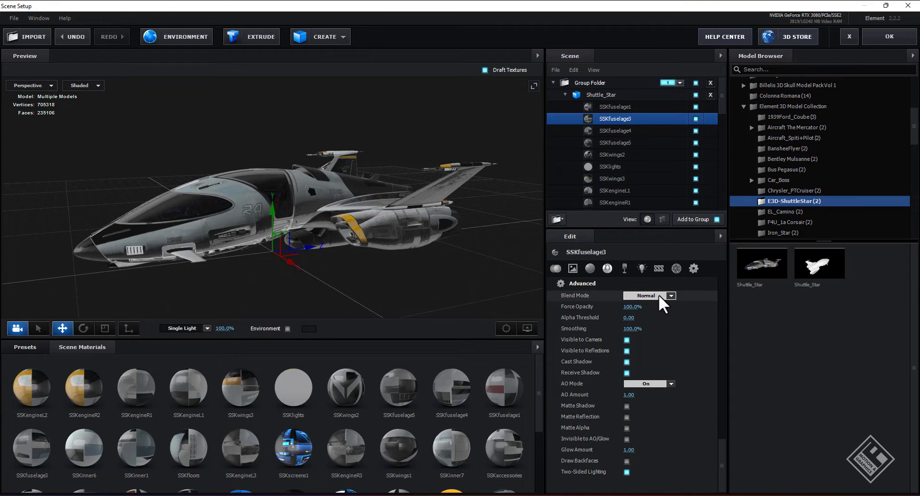
left_click(671, 296)
left_click(655, 318)
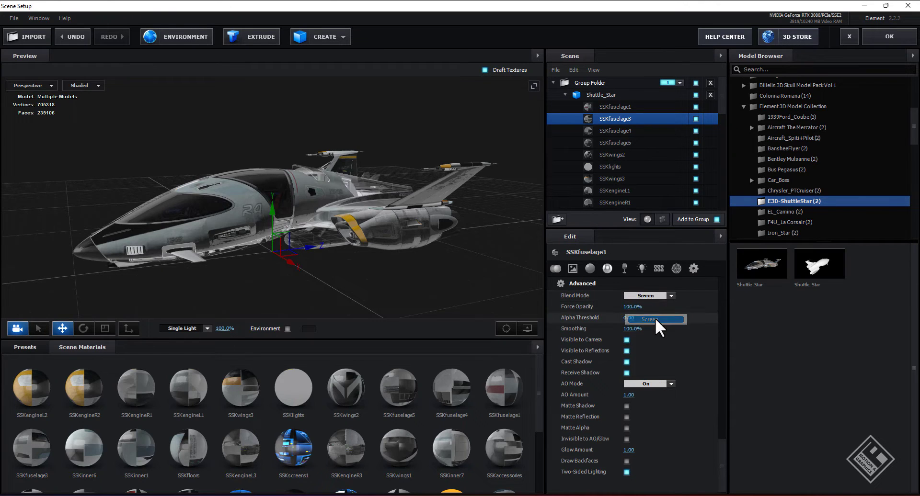
Set SSKfuselage4, the next fuselage part and SSKwings3 to Screen blending
left_click(613, 128)
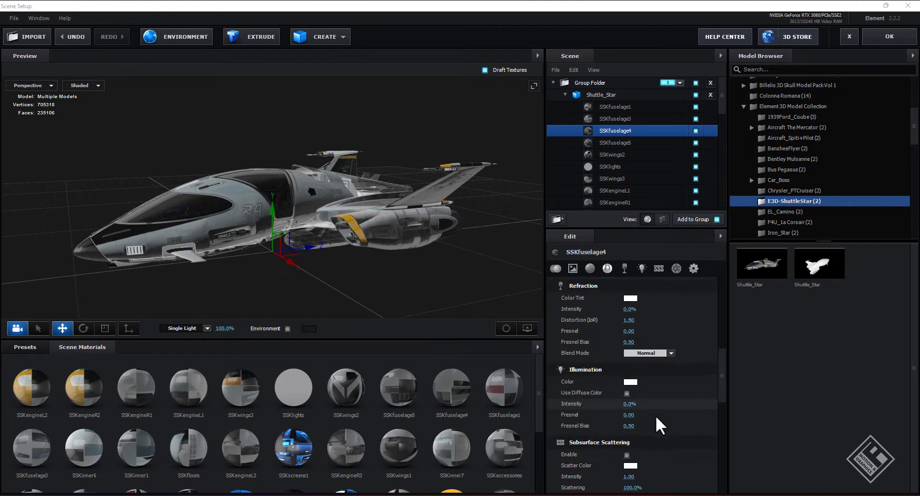
left_click(613, 143)
left_click(649, 303)
left_click(657, 330)
key("Down")
key("Down")
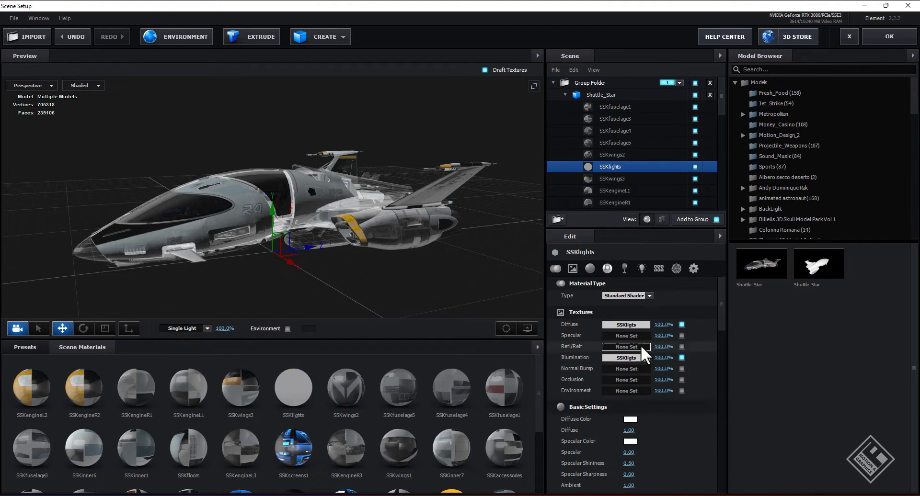
Work down through the engine parts, SSKfloors and SSKinner6
key("Down")
left_click(654, 304)
left_click(654, 304)
key("Down")
key("Down")
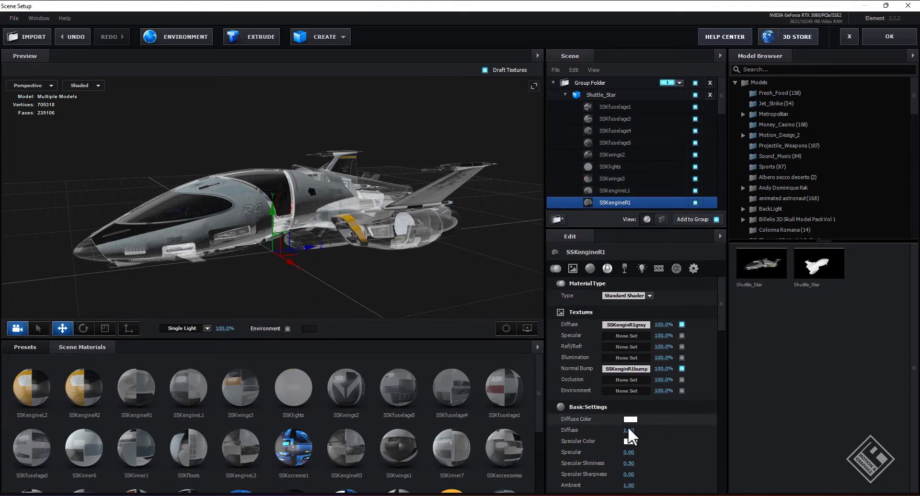
scroll(653, 186, "down", 3)
key("Down")
key("Down")
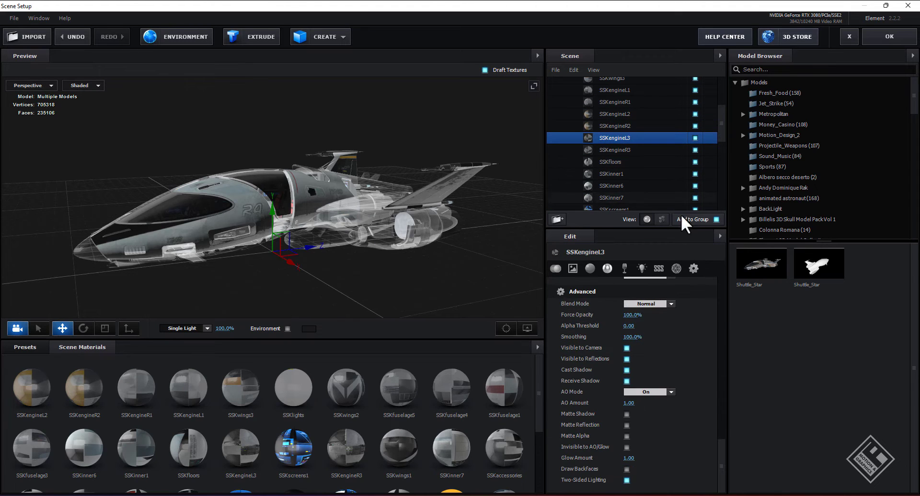
key("Down")
key("Down")
scroll(661, 363, "down", 10)
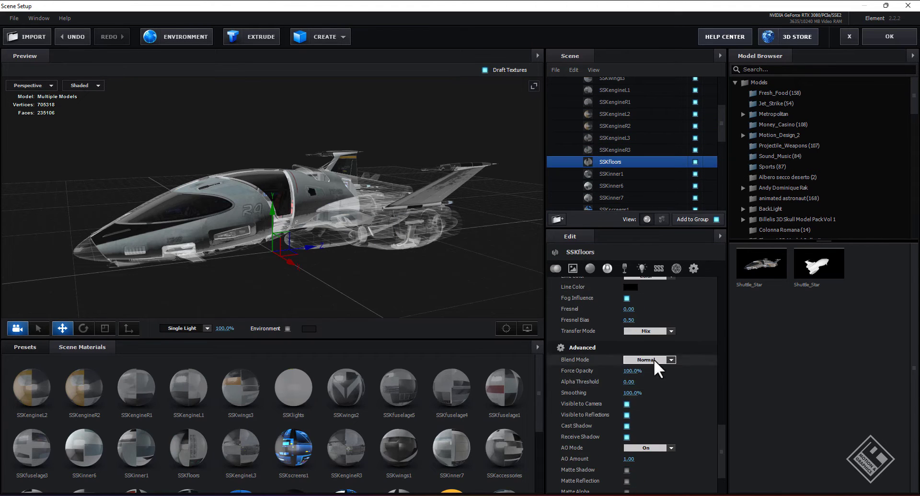
key("Down")
key("Down")
scroll(657, 336, "down", 10)
key("Down")
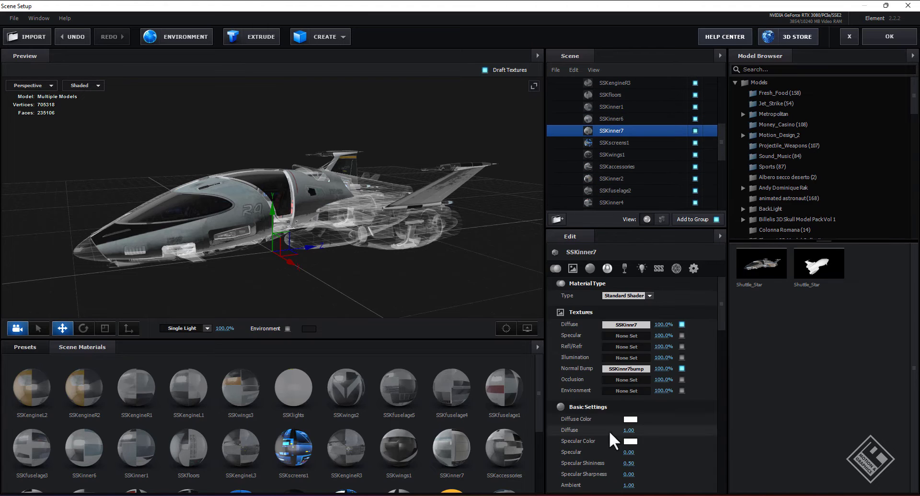
key("Down")
Continue through SSKwings1, SSKfuselage2 and SSKinner5 down to the screen parts
key("Down")
key("Down")
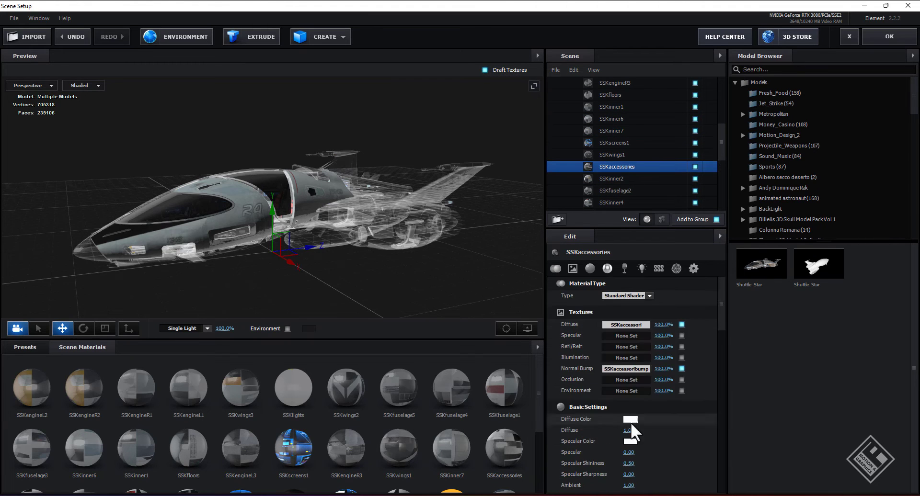
scroll(653, 308, "down", 10)
key("Down")
scroll(653, 308, "down", 10)
key("Down")
scroll(722, 474, "down", 10)
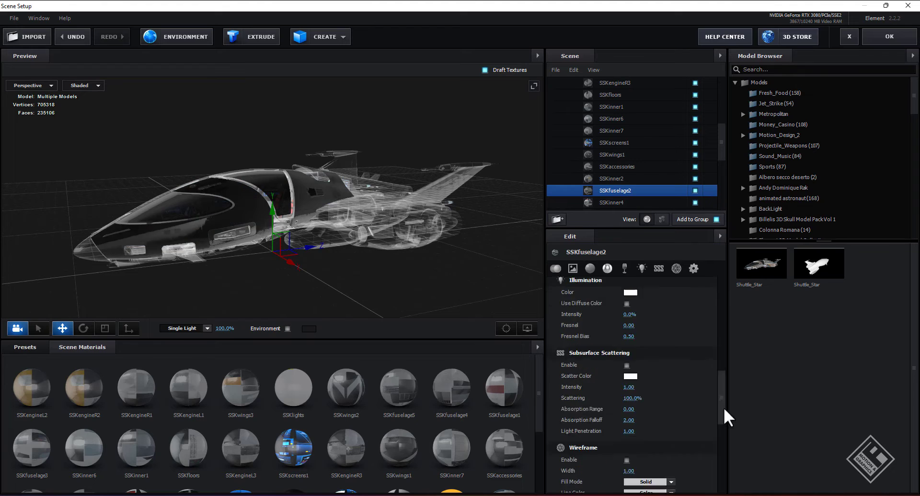
key("Down")
scroll(721, 161, "down", 3)
key("Down")
scroll(722, 423, "down", 5)
key("Down")
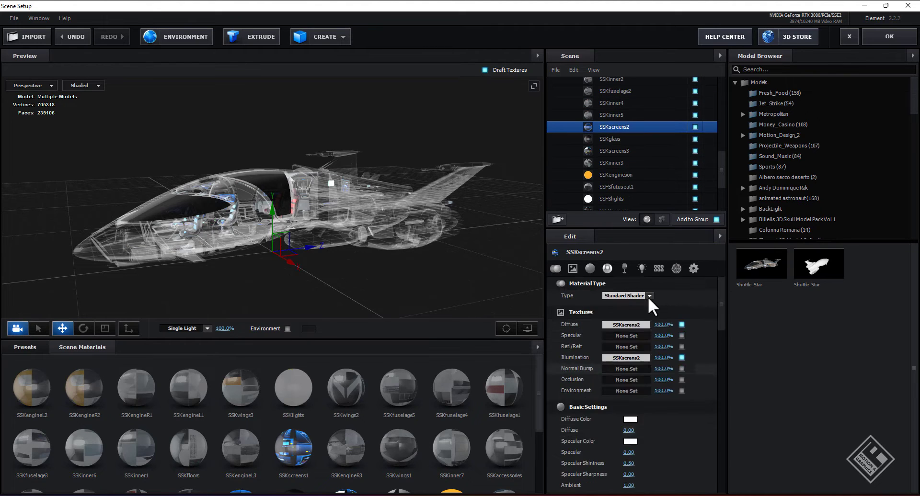
key("Down")
Hide the screen parts from SSKscreens3 down to the seats
left_click(601, 151)
key("Down")
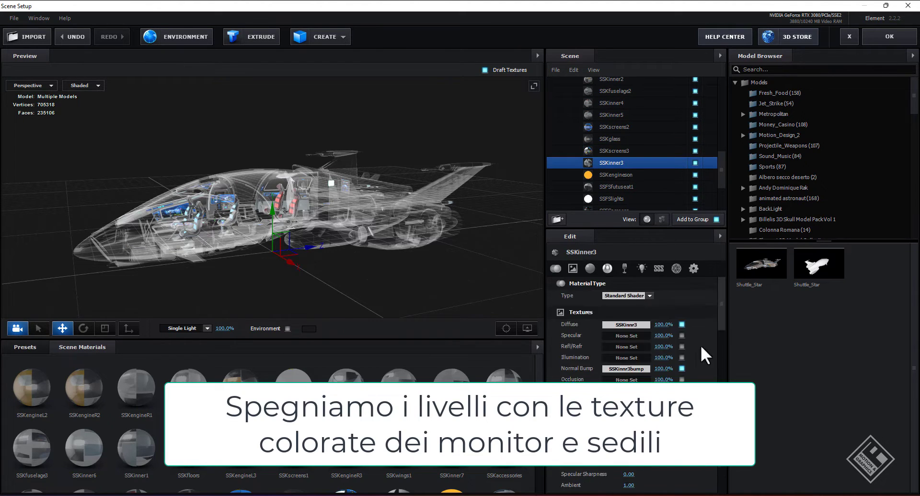
scroll(708, 291, "down", 10)
key("Down")
key("Down")
scroll(726, 469, "down", 5)
key("Down")
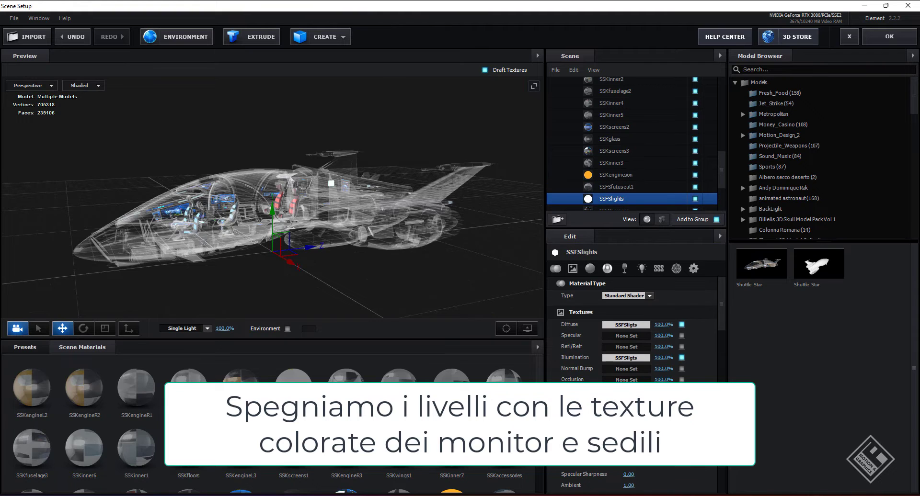
scroll(675, 155, "down", 5)
Hide the seat parts SSFfutuseat4 and SSFSseatsoft
key("Down")
key("Down")
key("Down")
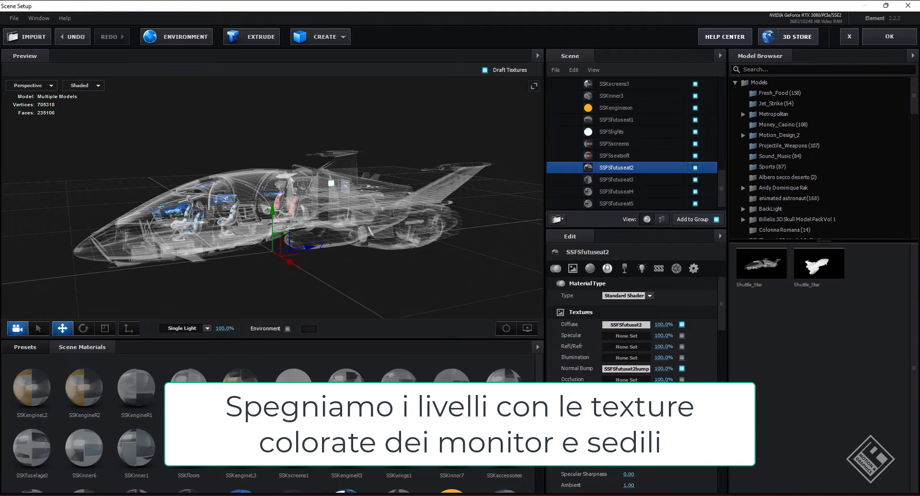
scroll(671, 312, "down", 10)
left_click(612, 178)
left_click(647, 304)
left_click(646, 311)
key("Down")
key("Down")
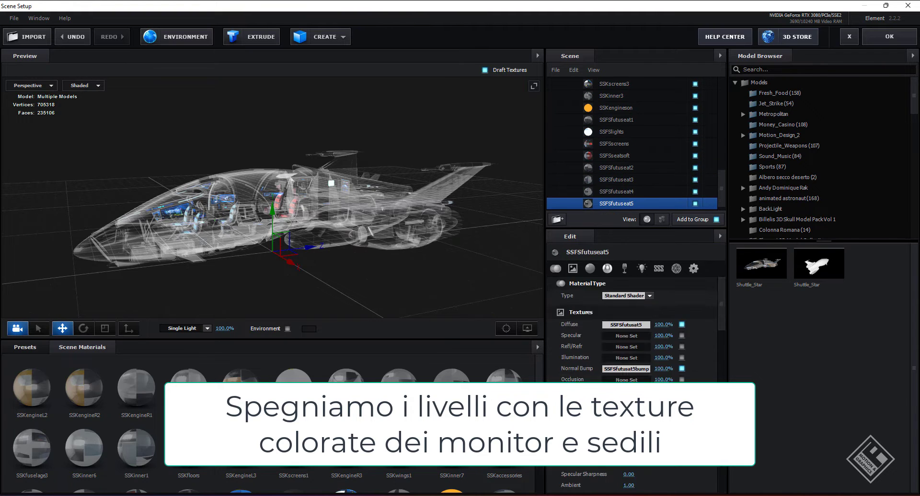
scroll(671, 311, "down", 10)
left_click_drag(722, 206, 728, 127)
Orbit the ship about 180° in the preview and accept the scene setup
left_click(623, 107)
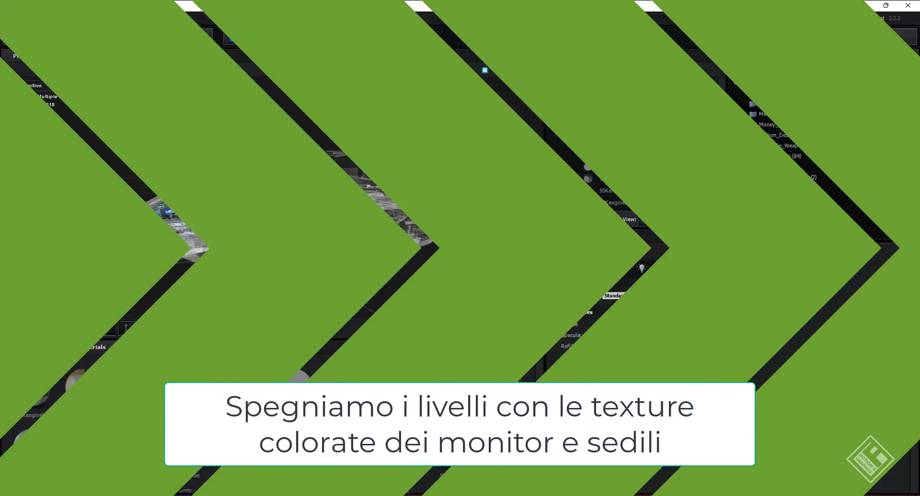
scroll(619, 157, "down", 1)
scroll(619, 157, "down", 5)
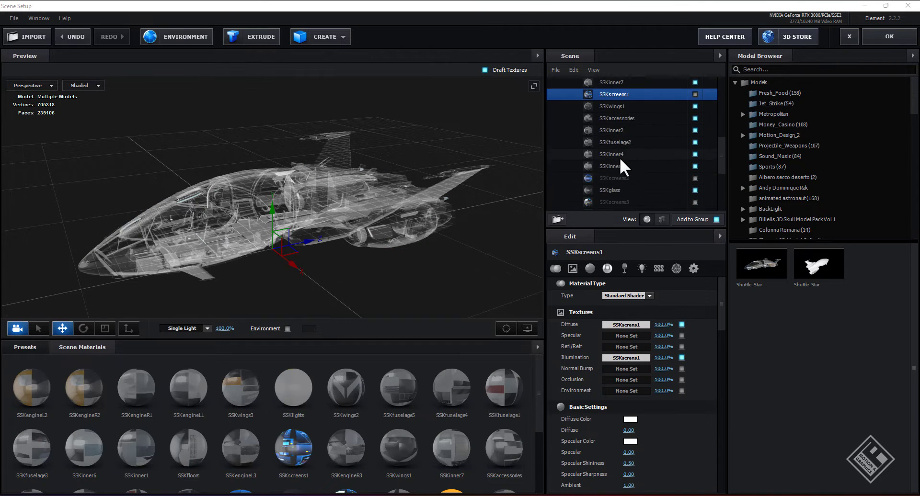
scroll(619, 157, "down", 5)
scroll(620, 157, "down", 3)
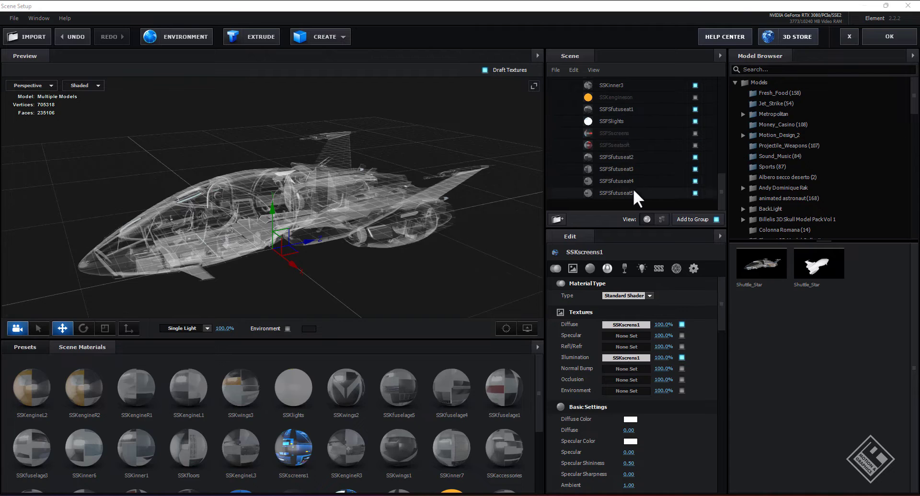
scroll(640, 177, "up", 7)
scroll(643, 163, "up", 7)
mouse_move(306, 229)
left_mouse_down()
mouse_move(371, 226)
mouse_move(381, 235)
mouse_move(280, 247)
mouse_move(366, 240)
mouse_move(368, 228)
left_mouse_up()
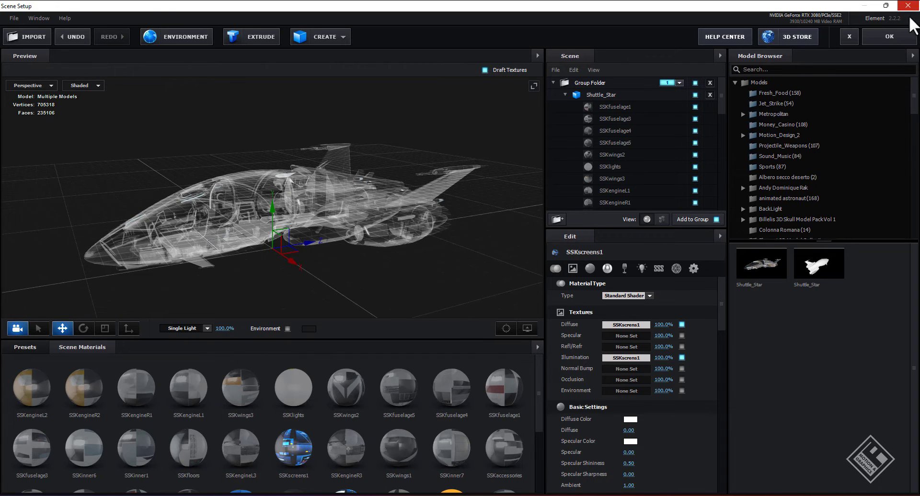
left_click(887, 36)
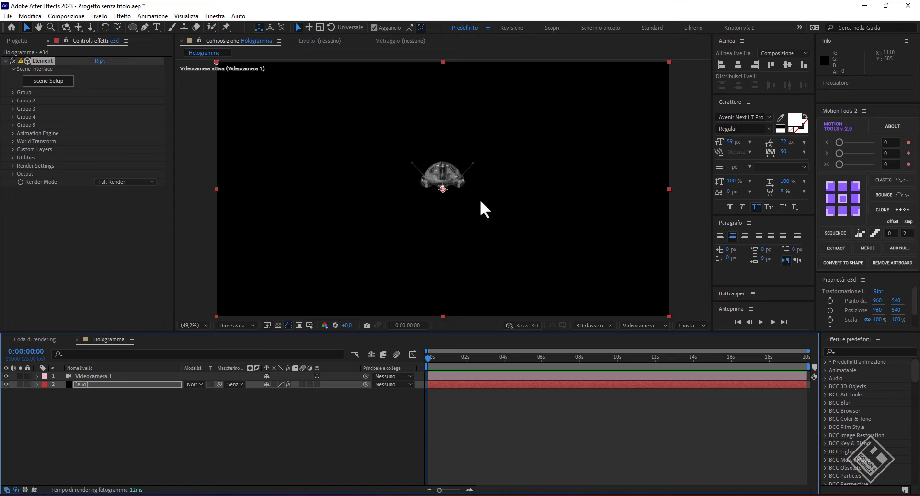
mouse_move(480, 200)
left_mouse_down()
mouse_move(482, 192)
mouse_move(472, 210)
mouse_move(496, 234)
left_mouse_up()
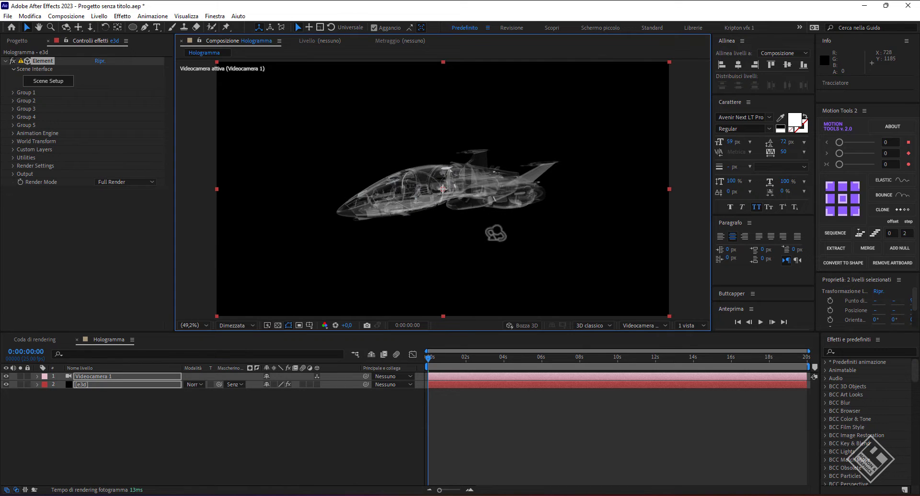
Apply Curve to e3d and push its Alfa channel curve upward
left_click(88, 385)
key("ctrl+space")
type("curve")
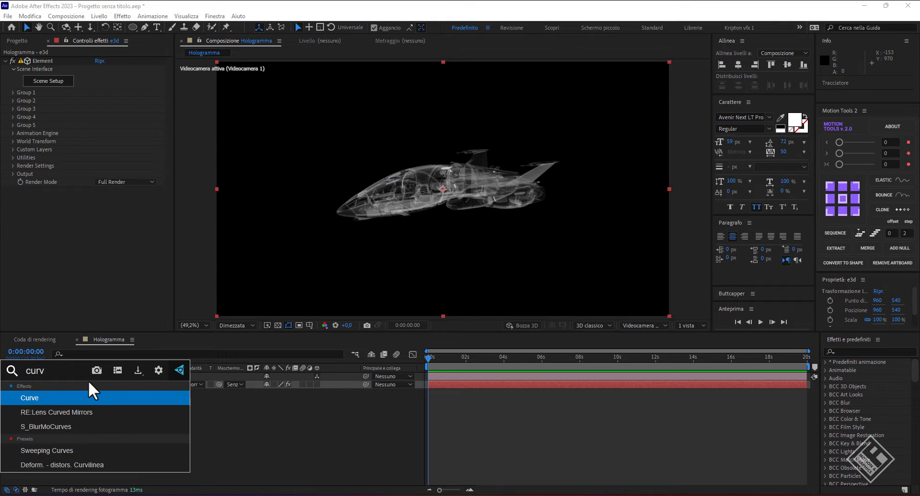
key("Return")
left_click(108, 149)
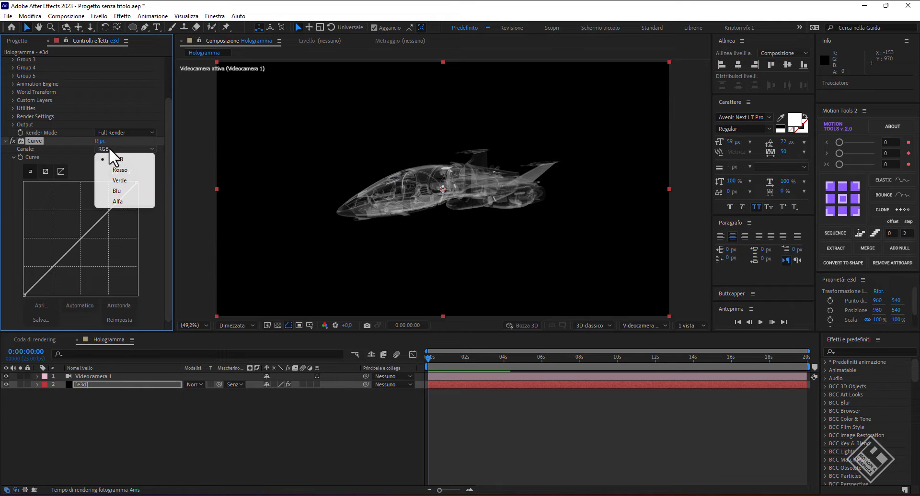
left_click(118, 200)
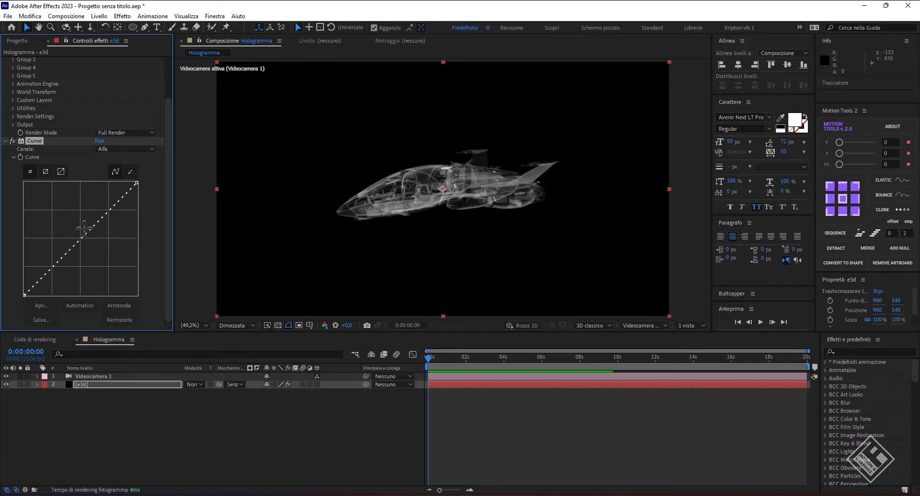
left_click_drag(84, 238, 57, 218)
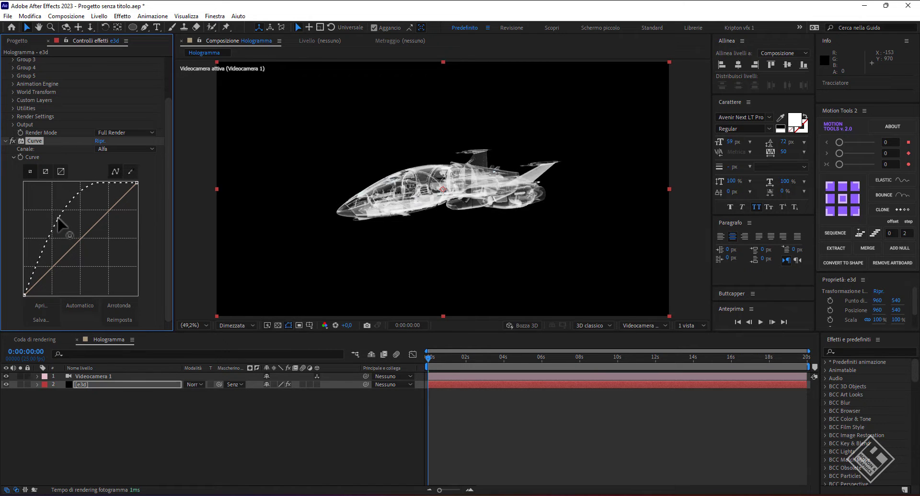
Select e3d and search for the VC Color Vibrance effect
left_click(111, 384)
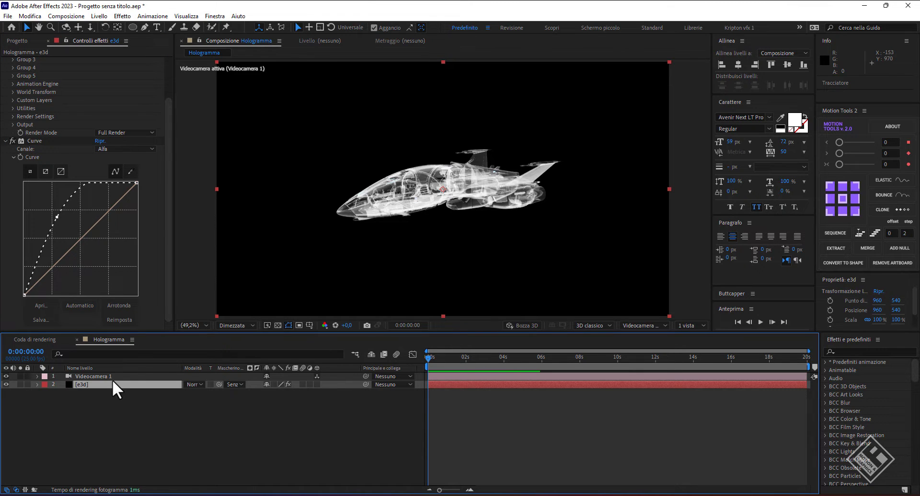
key("ctrl+space")
type("colo")
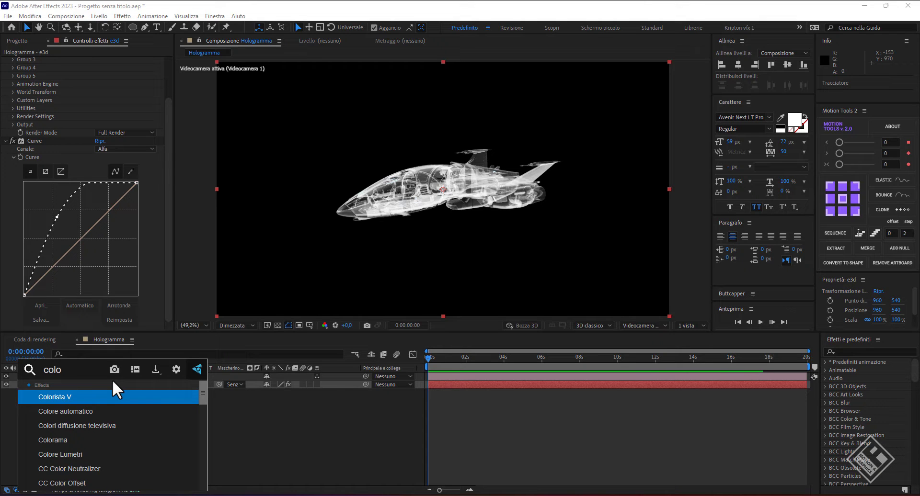
type("r v")
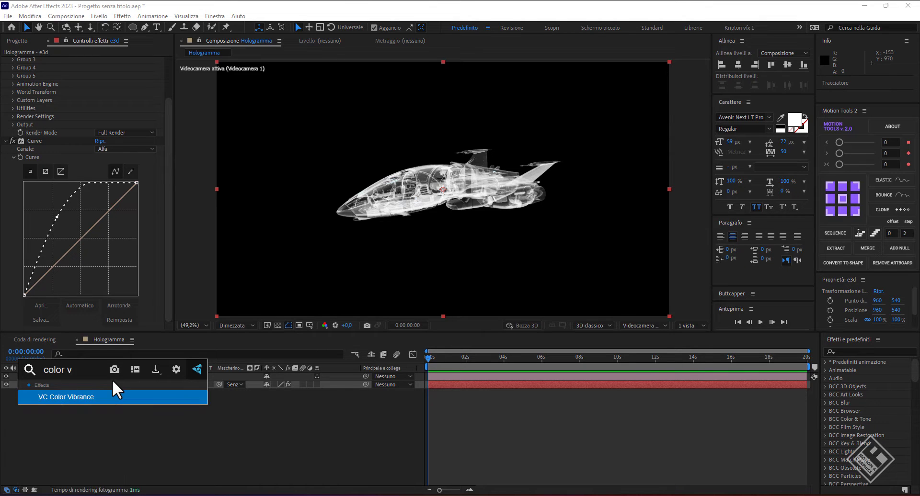
Apply VC Color Vibrance to e3d with its colour set to 00A8FF
key("Return")
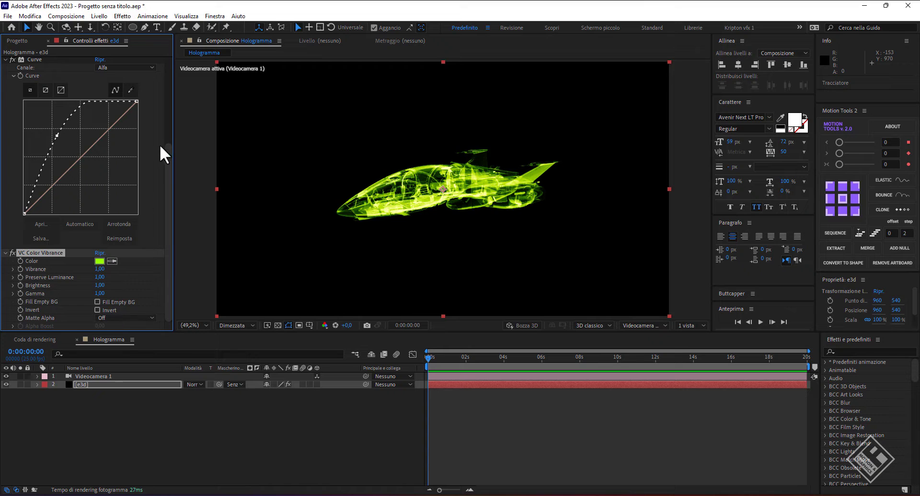
left_click(99, 262)
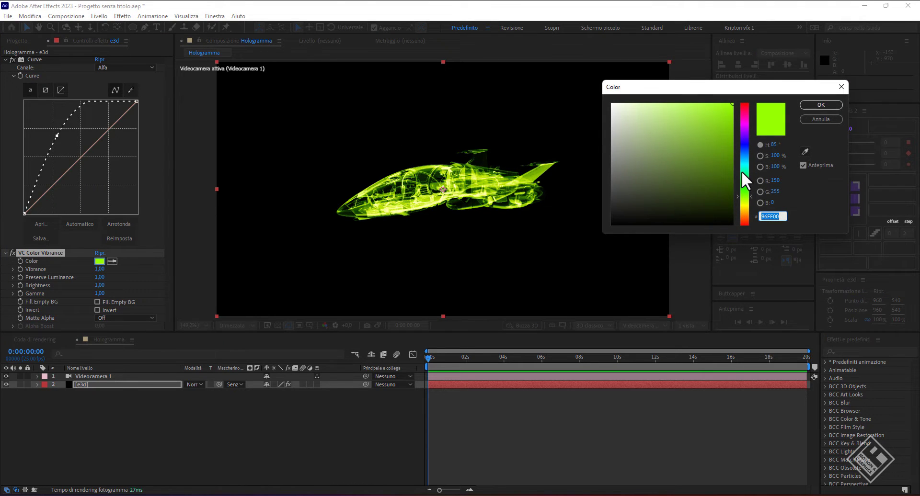
left_click_drag(740, 170, 743, 158)
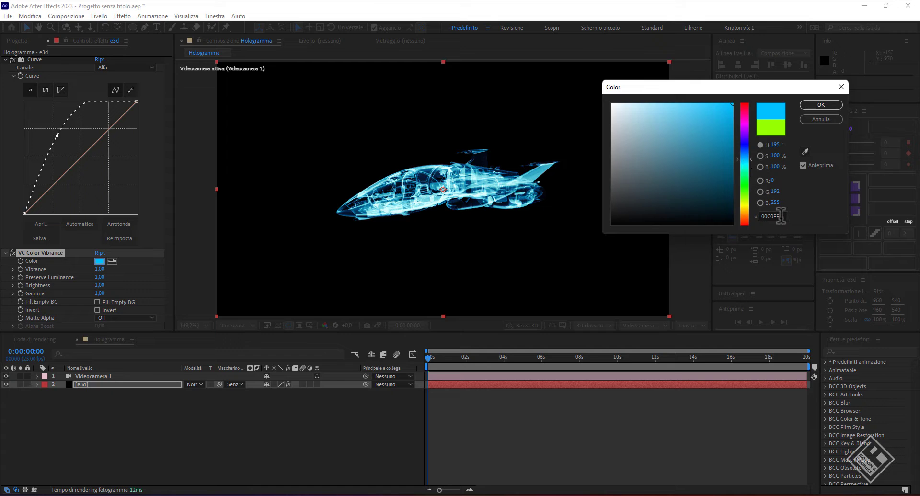
left_click_drag(781, 216, 726, 224)
type("00A")
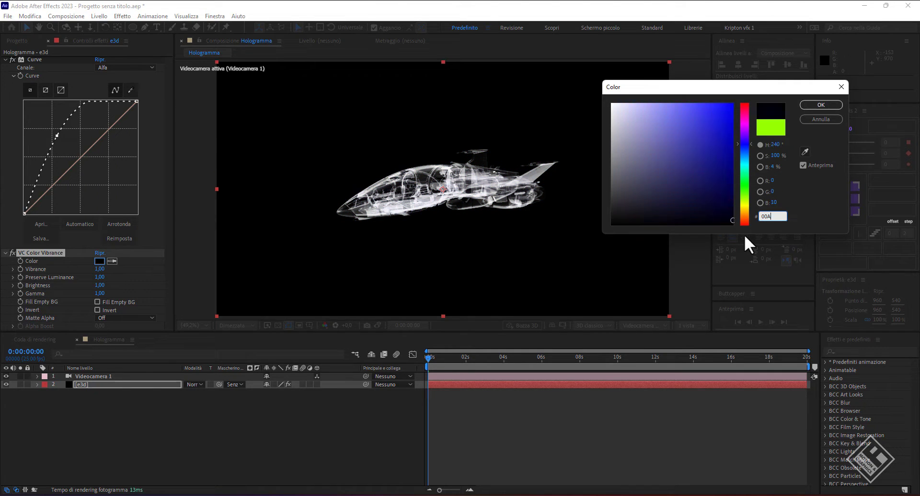
type("8FF")
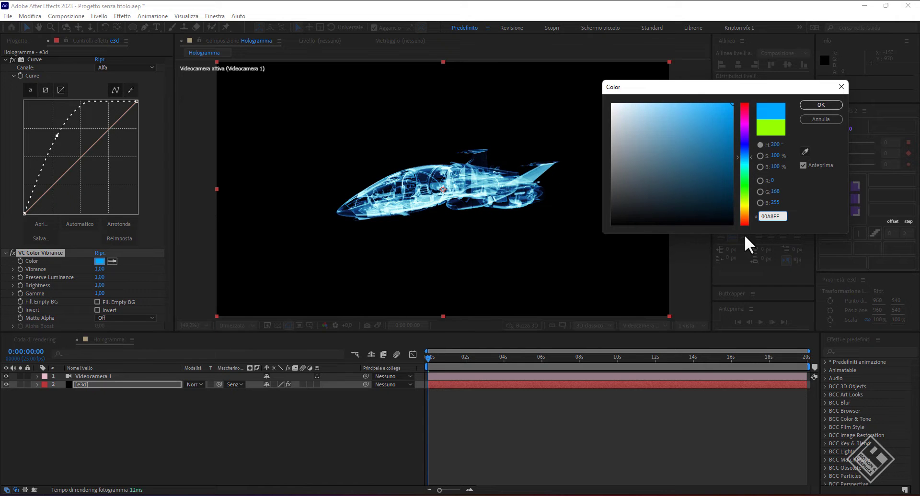
key("Return")
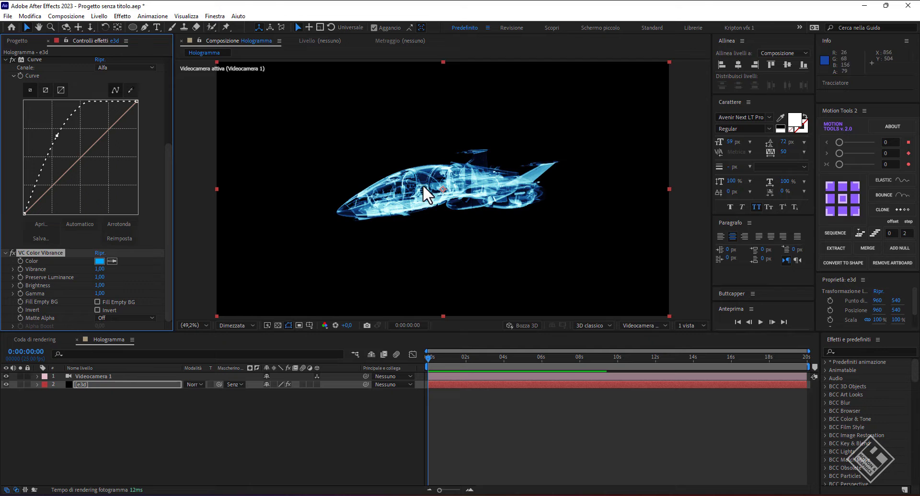
Add Tinta above VC Color Vibrance, mapping both black and white to the vibrance blue
left_click(78, 383)
key("ctrl+space")
type("tint")
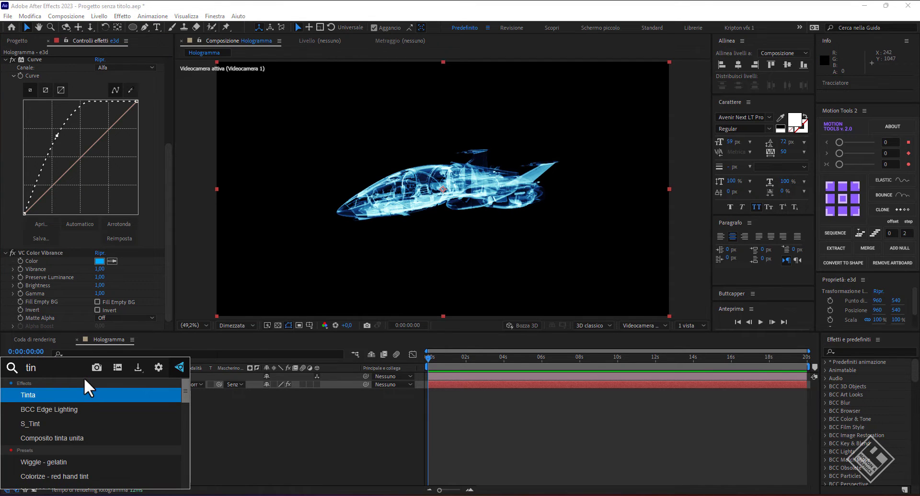
key("Return")
left_click_drag(28, 294, 62, 203)
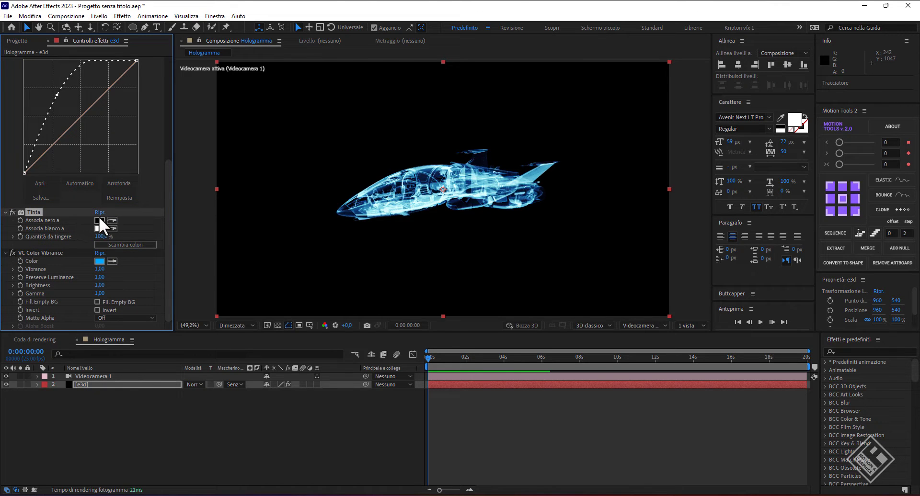
left_click(112, 220)
left_click(100, 261)
left_click(112, 228)
left_click(99, 261)
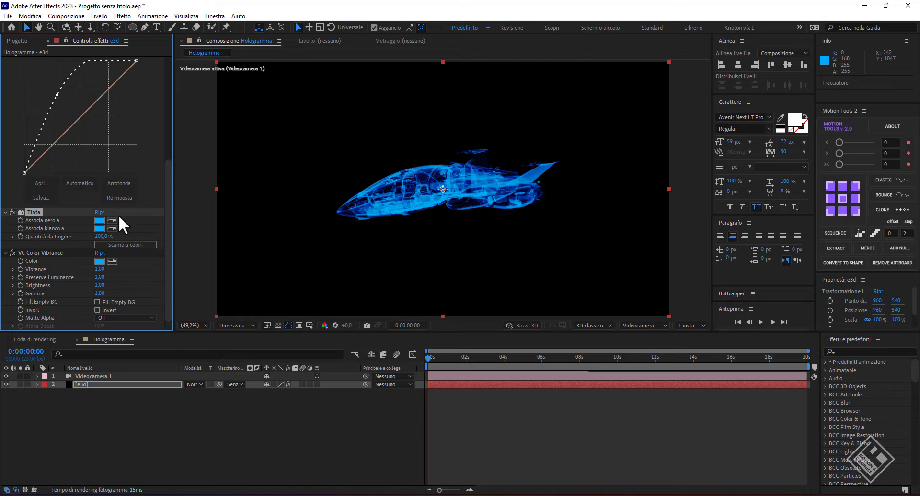
left_click(133, 384)
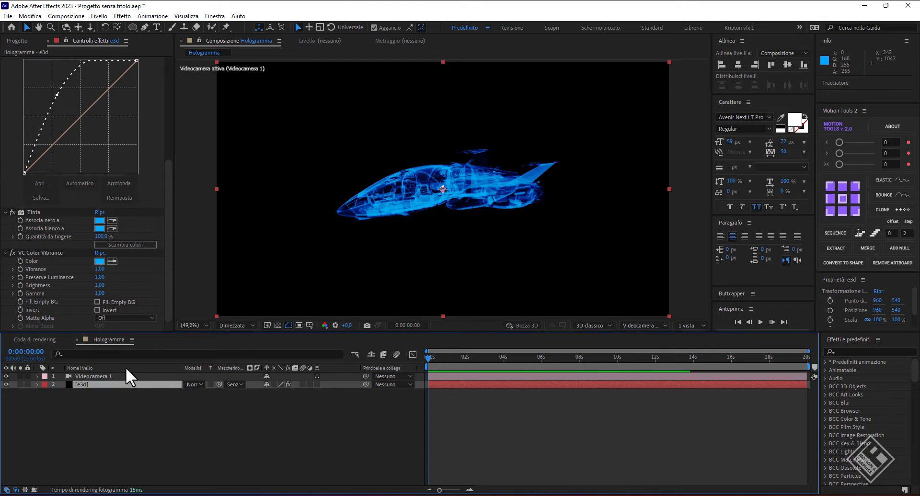
Apply Deep Glow to the e3d layer through the quick effect search
key("ctrl+space")
type("dee")
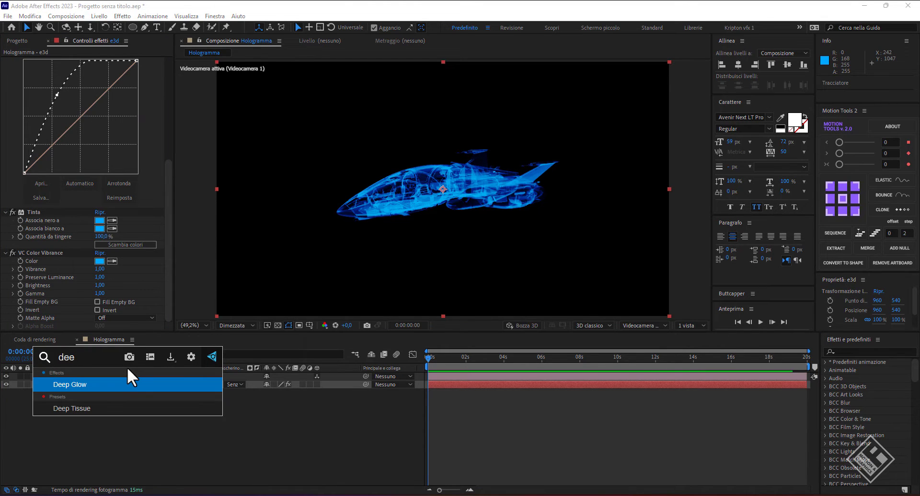
key("Return")
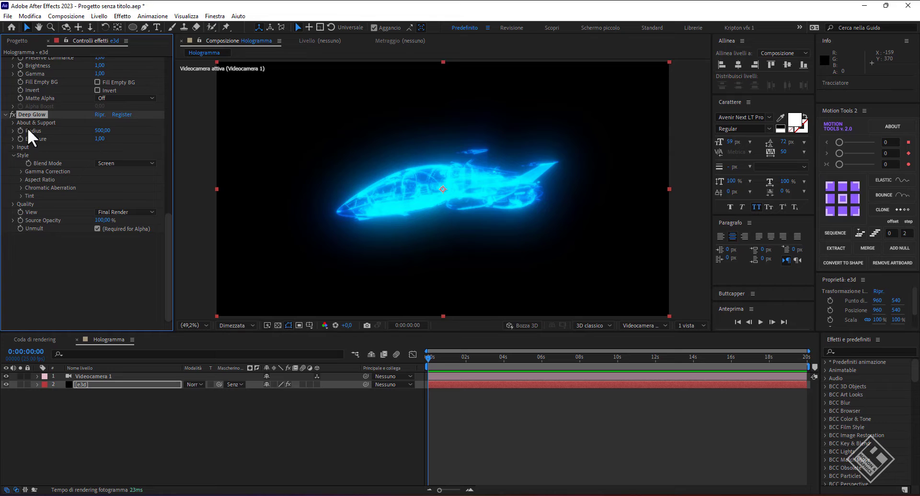
Pull the Deep Glow alpha curve point down-right to tone down the ship's glow
scroll(83, 163, "up", 3)
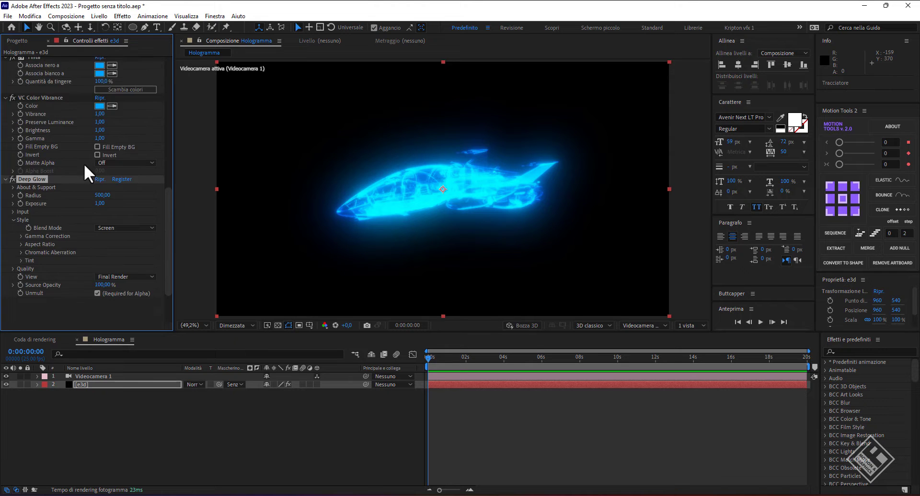
scroll(85, 163, "up", 8)
left_click_drag(58, 133, 64, 137)
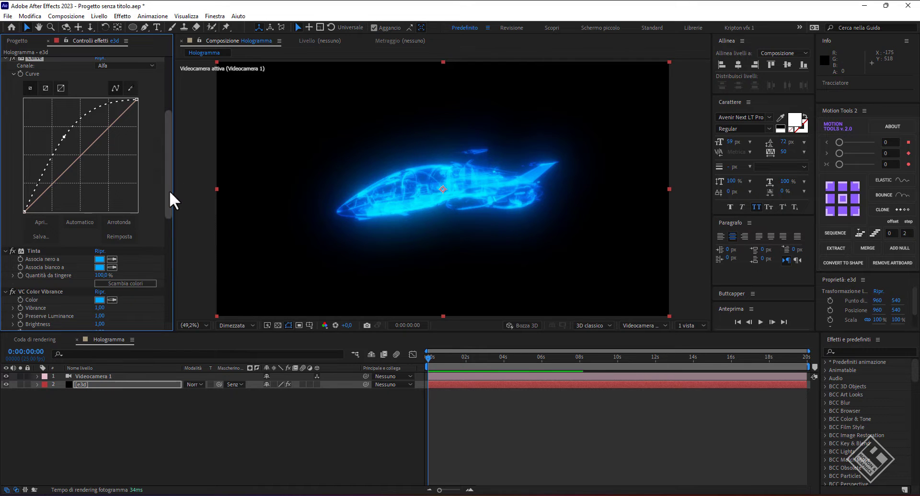
left_click_drag(169, 191, 140, 303)
Apply Tonalità/saturazione to e3d and set Tonalità composita to -4°
left_click(113, 383)
key("ctrl+space")
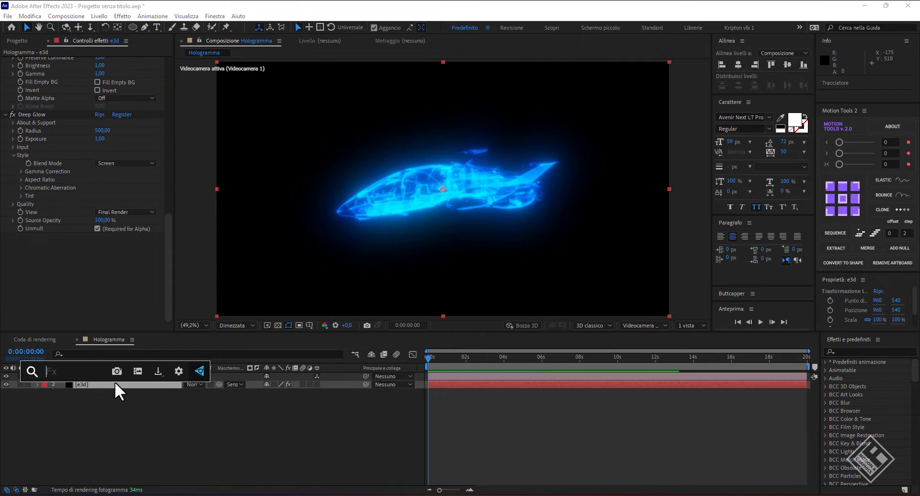
type("tona")
key("Return")
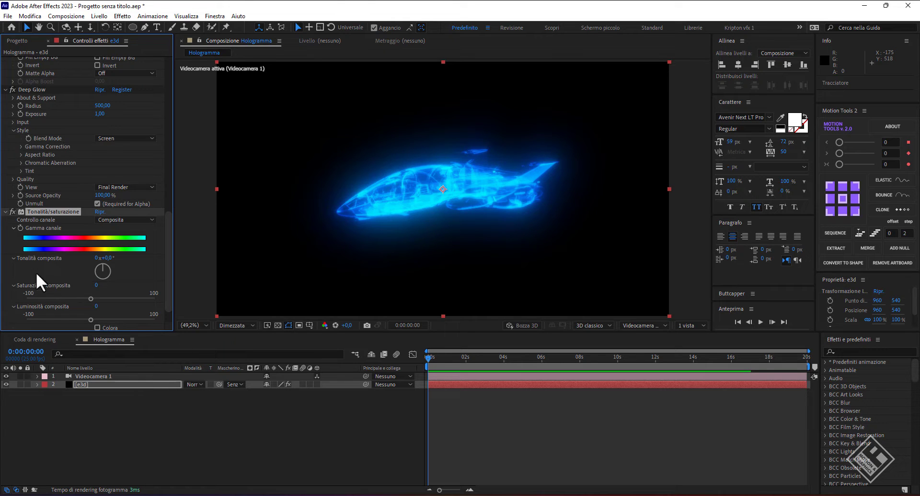
left_click(107, 259)
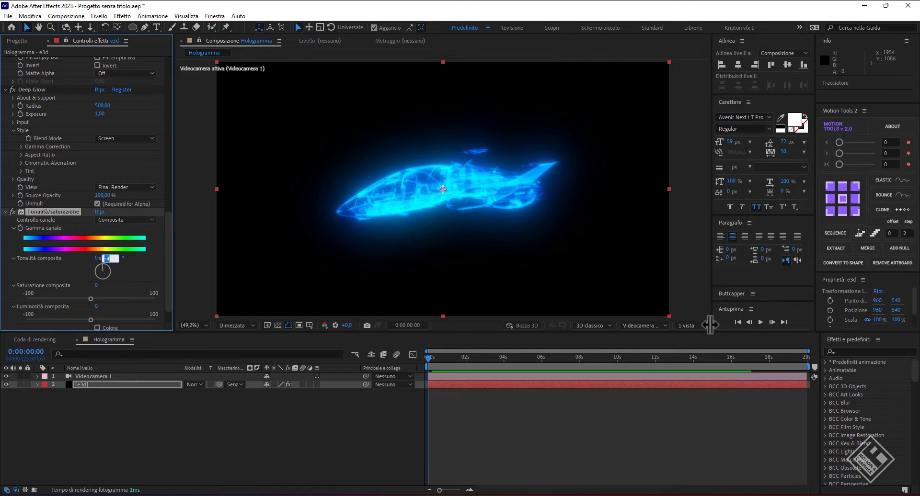
left_click(13, 211)
Toggle Tonalità/saturazione off and on to compare, then deselect all layers
left_click(12, 211)
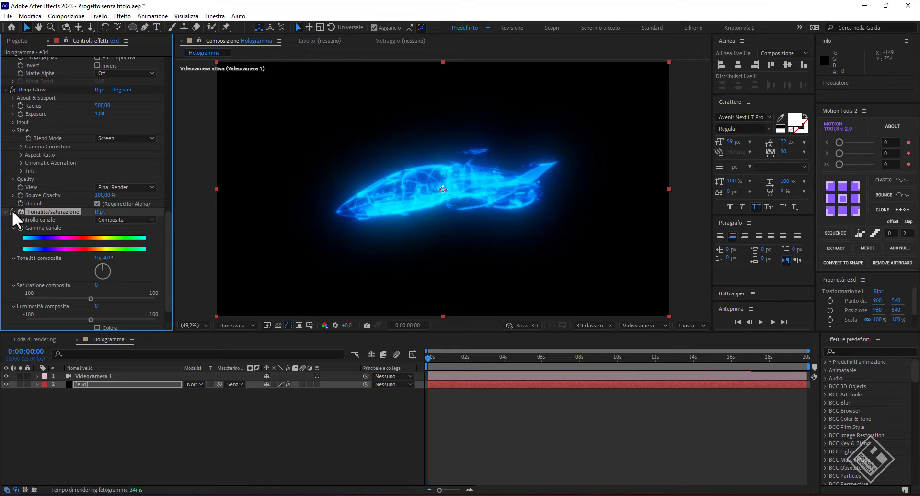
left_click(12, 211)
left_click(13, 211)
left_click(13, 211)
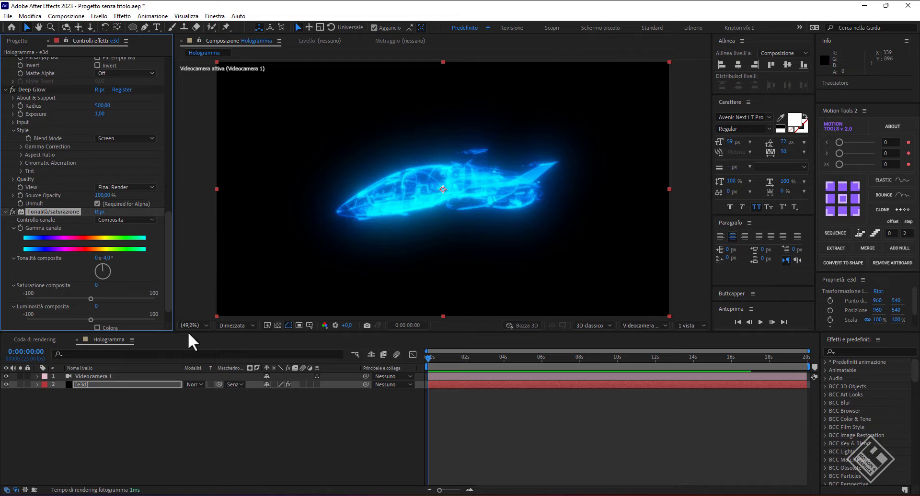
left_click(151, 451)
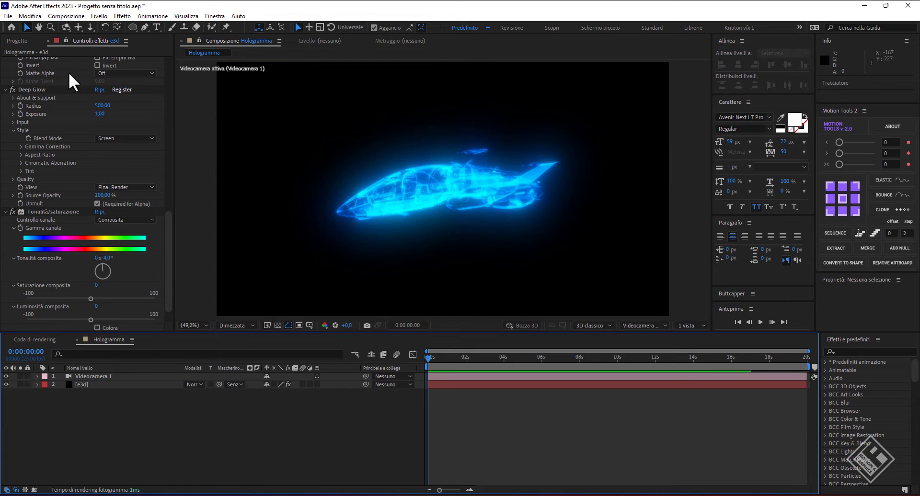
Add Sci-Fi-Design-Interiors-17.jpg to the comp and fit it to the composition
left_click(18, 41)
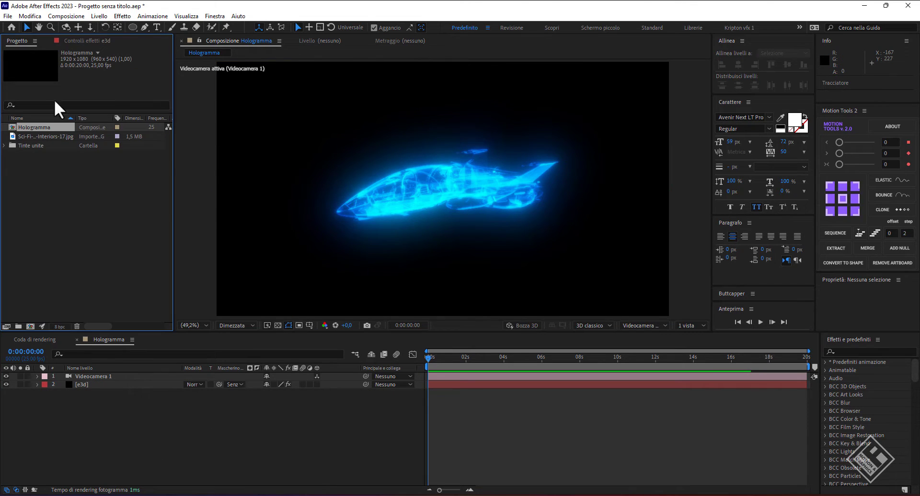
left_click(37, 137)
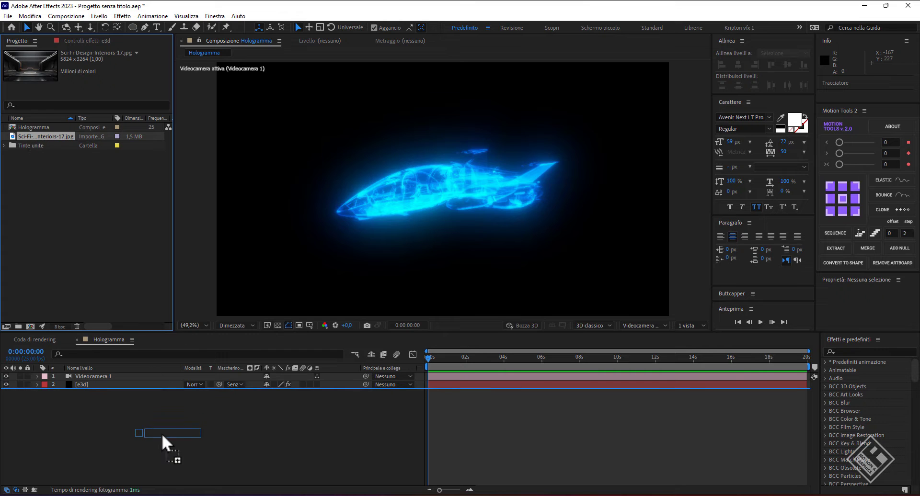
left_click_drag(71, 177, 163, 432)
right_click(145, 392)
mouse_move(192, 148)
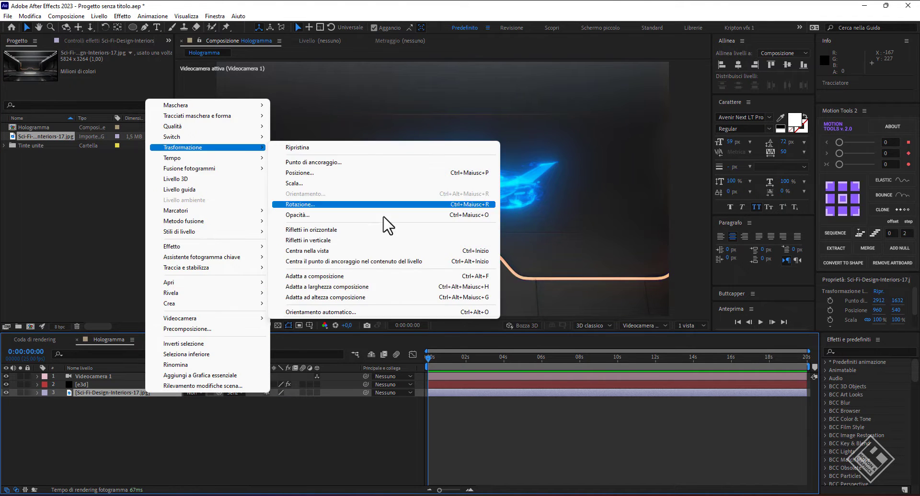
left_click(367, 286)
left_click(317, 392)
Rotate and reposition the hangar image so it faces the camera behind the ship
mouse_move(431, 217)
left_mouse_down()
mouse_move(463, 211)
mouse_move(437, 158)
mouse_move(466, 163)
left_mouse_up()
key("w")
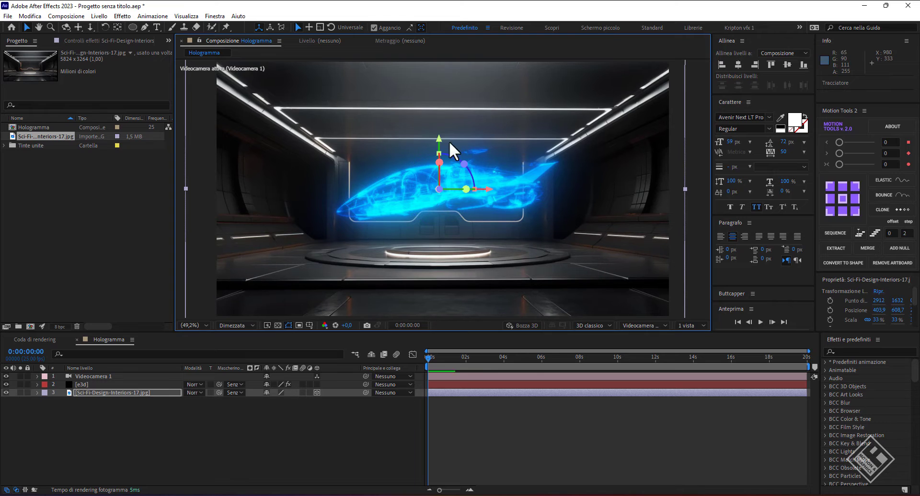
left_click_drag(441, 206, 422, 260)
left_click(547, 316)
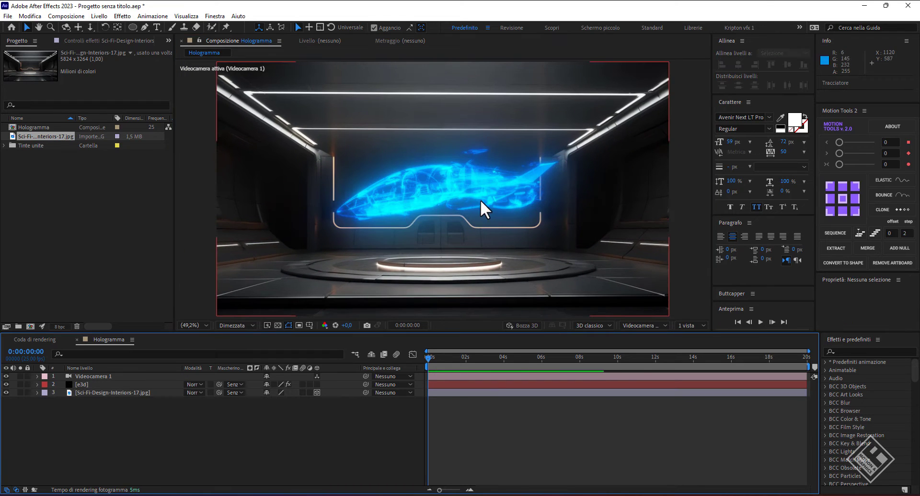
left_click_drag(480, 200, 422, 268)
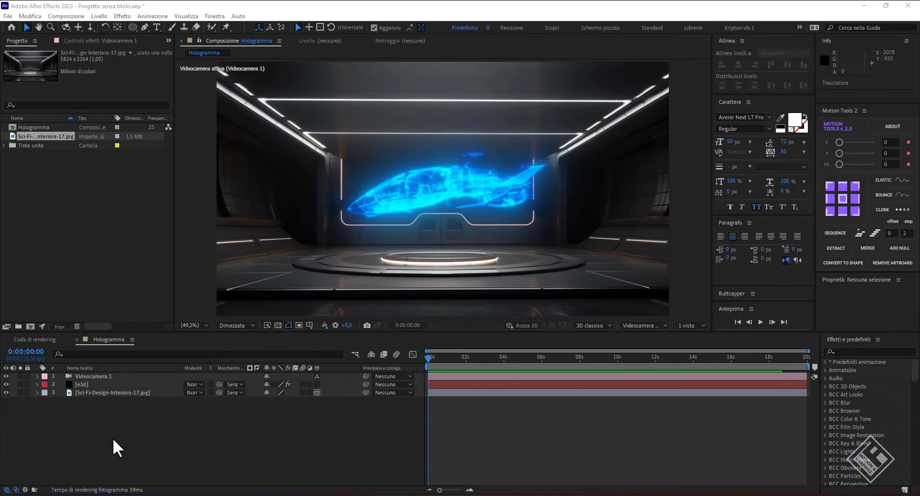
Apply Tre tonalità to the hangar image with midtones #3E607F, blended 50% with original
left_click(85, 392)
key("ctrl+space")
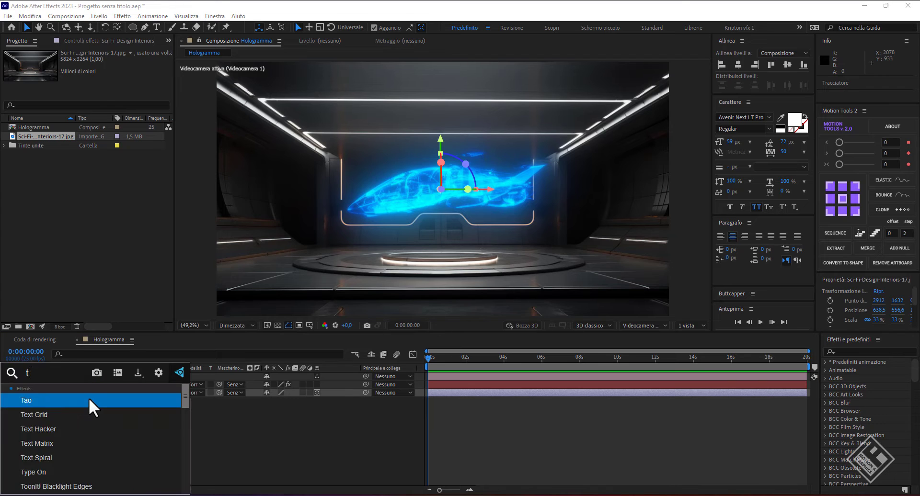
type("trit")
key("Return")
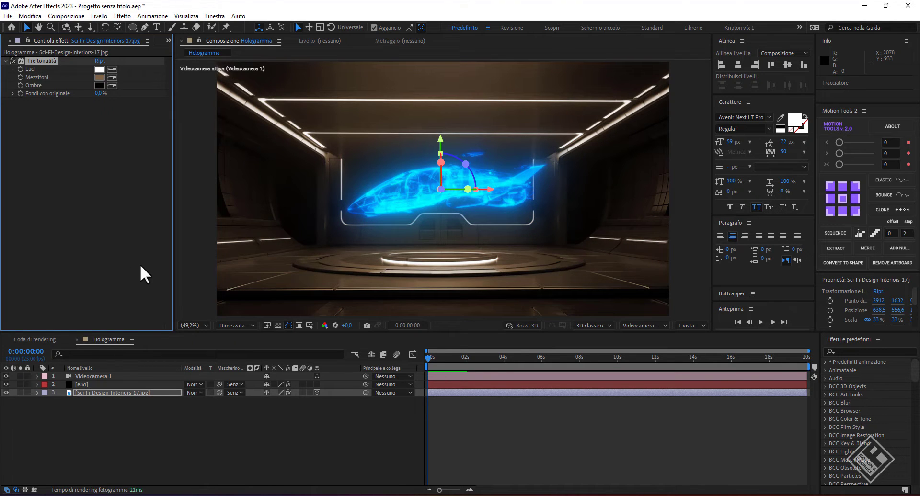
left_click(100, 77)
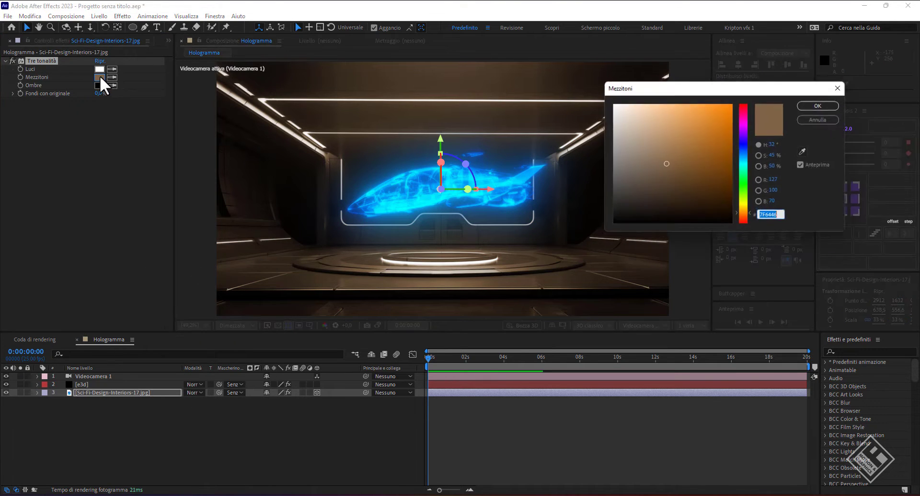
left_click_drag(679, 86, 651, 52)
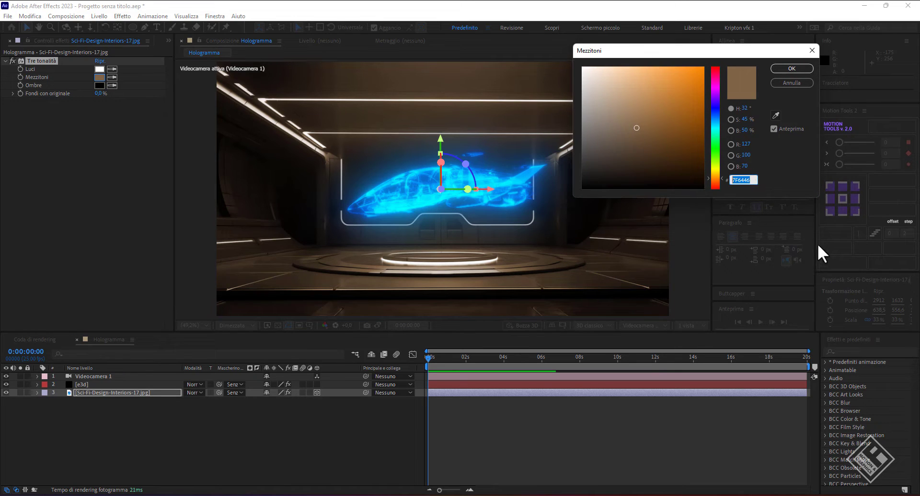
type("3")
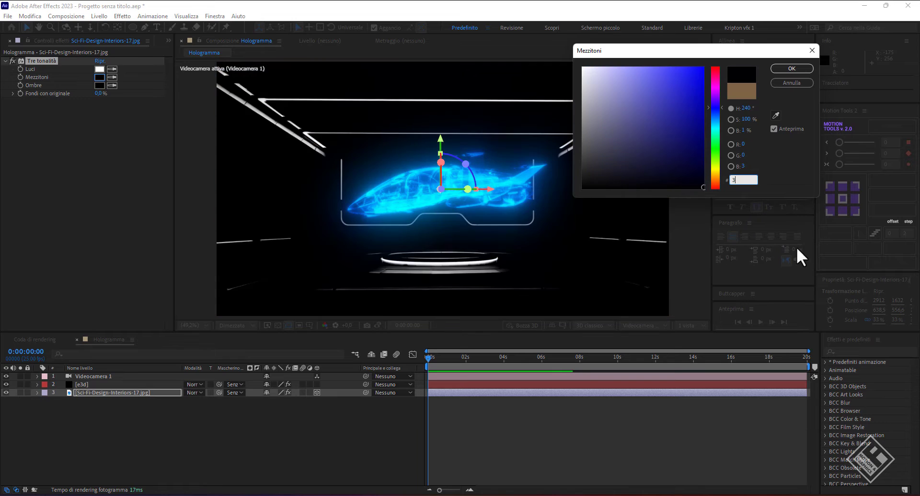
type("E60")
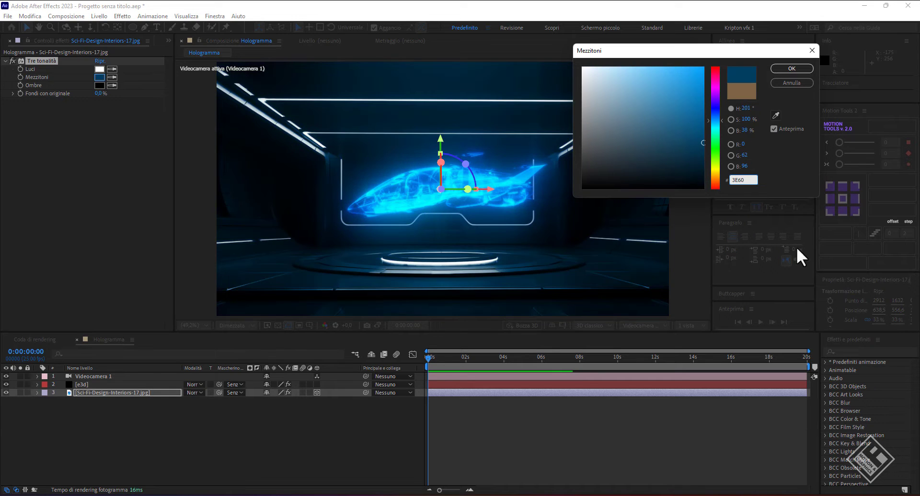
type("7F")
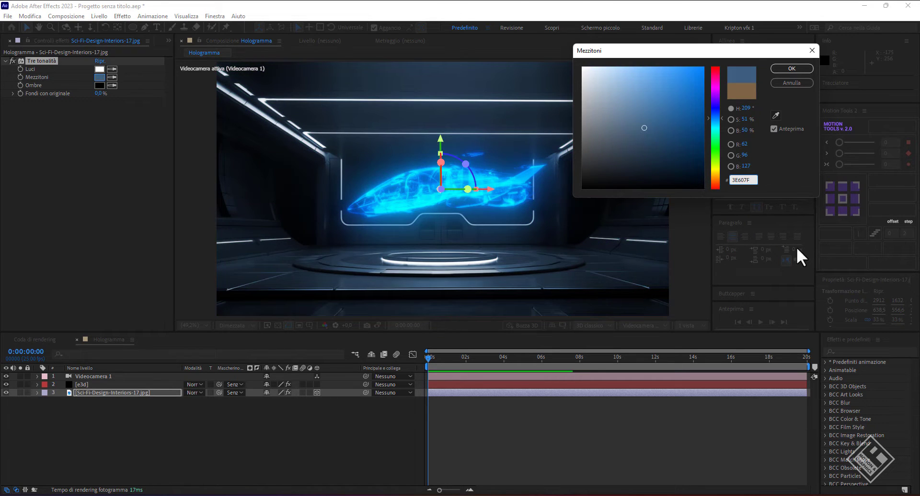
key("Return")
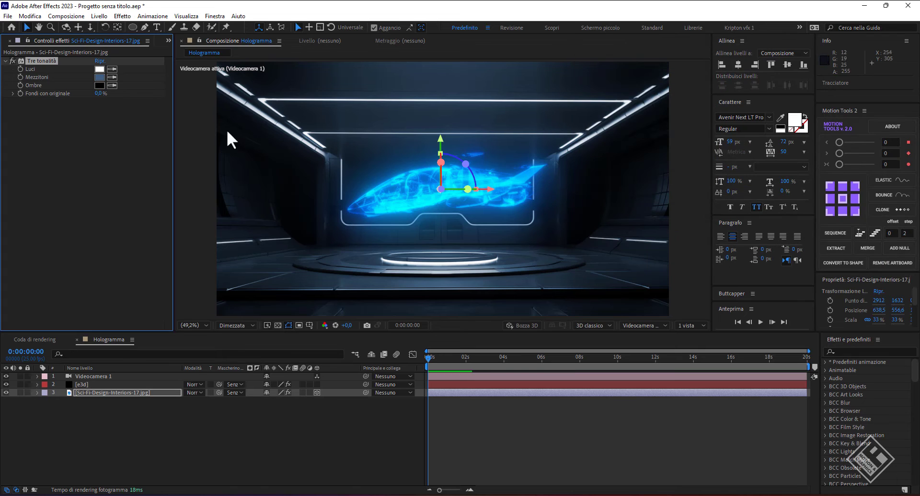
left_click(98, 93)
type("5")
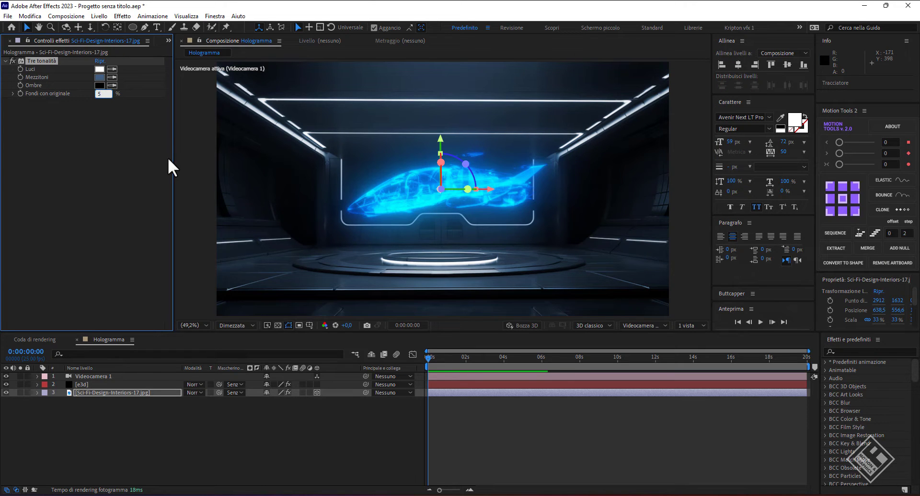
type("0")
key("Return")
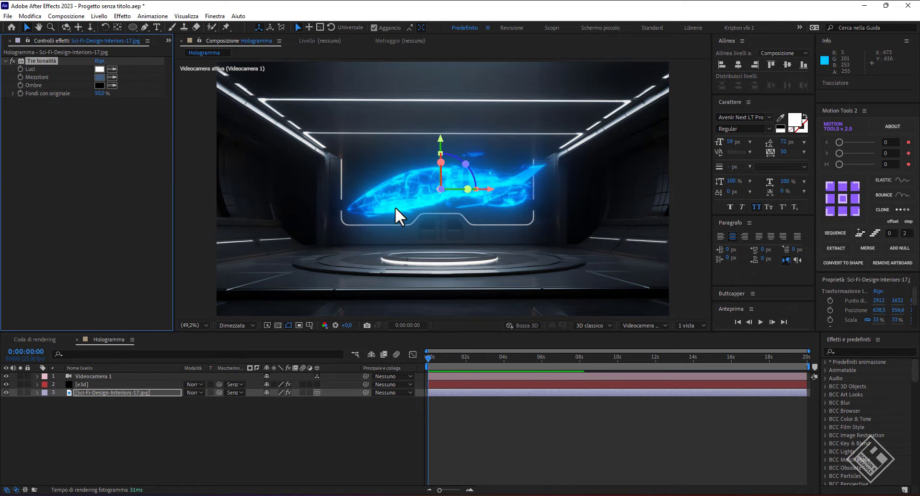
Compare the background with and without the tritone tint, then show e3d's Element settings
left_click(13, 60)
left_click(12, 61)
left_click(81, 384)
left_click(80, 383)
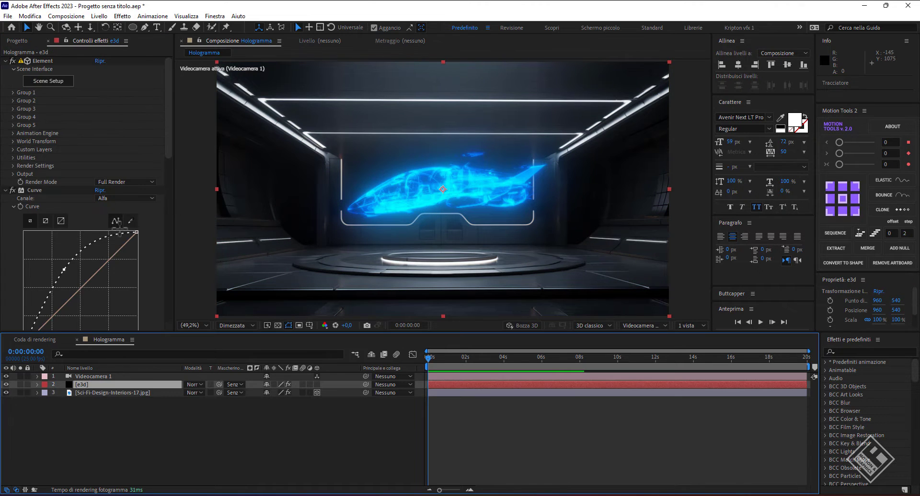
Raise the ship by setting Group 1 Particle Replicator Position XY's Y to 478
left_click(10, 93)
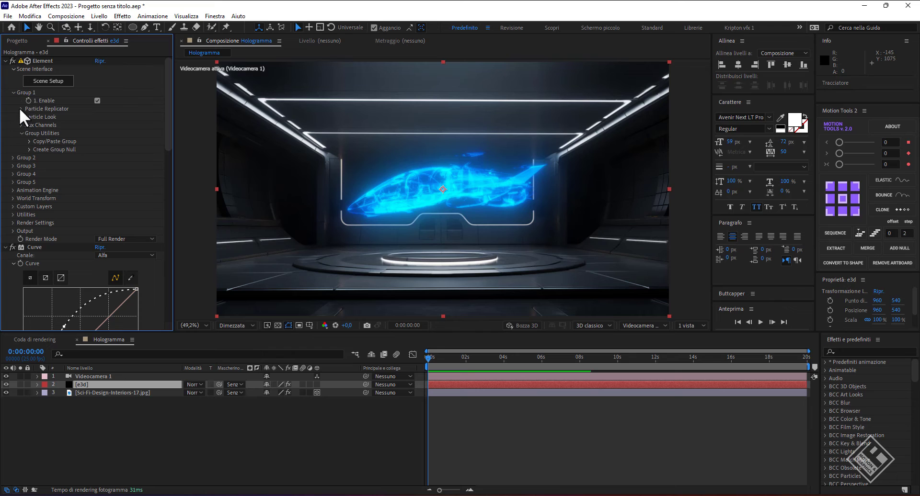
left_click(20, 109)
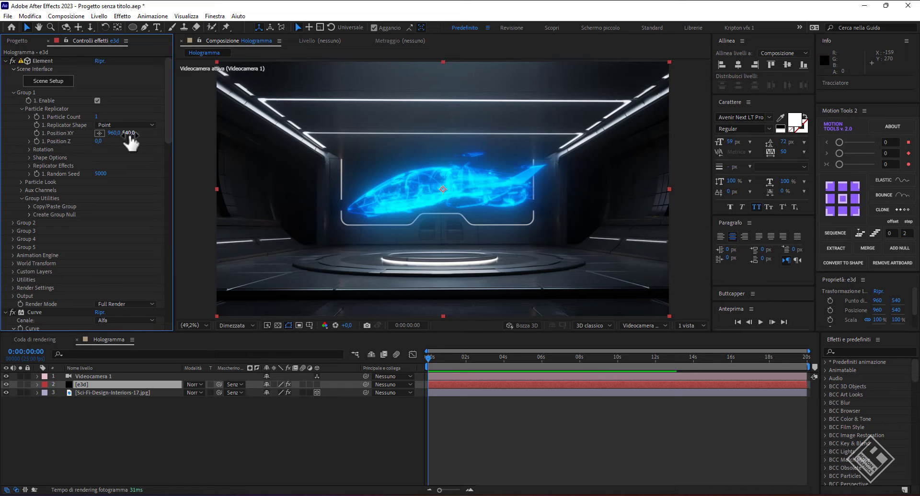
left_click_drag(128, 133, 89, 146)
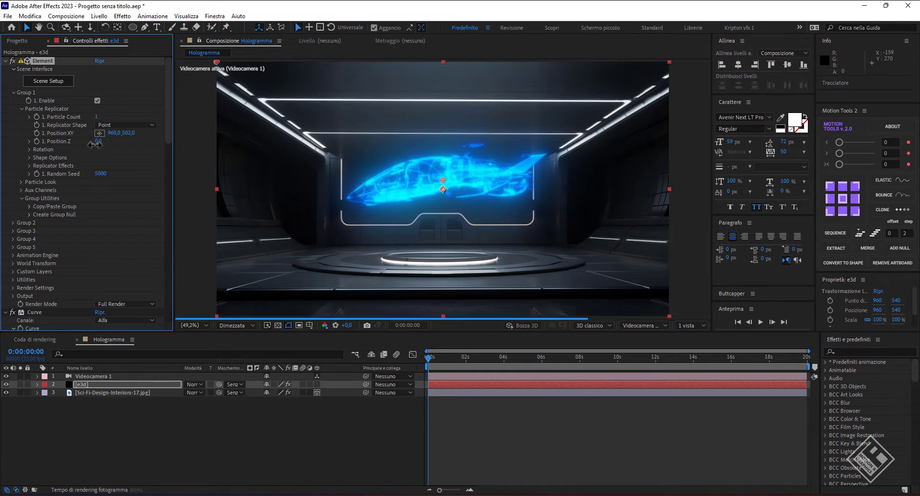
Keyframe Group 1 Y Rotation from 0 to -1x at 0:00:19:24 for one full spin
left_click(30, 149)
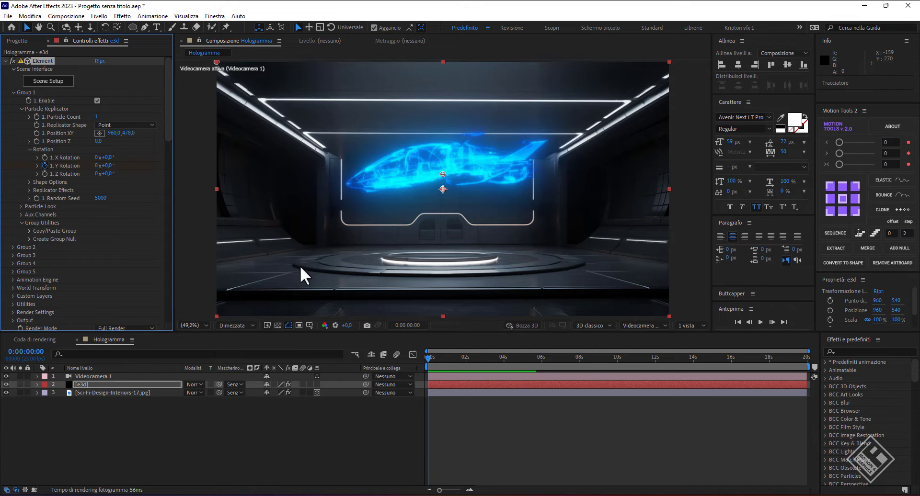
left_click_drag(428, 358, 838, 382)
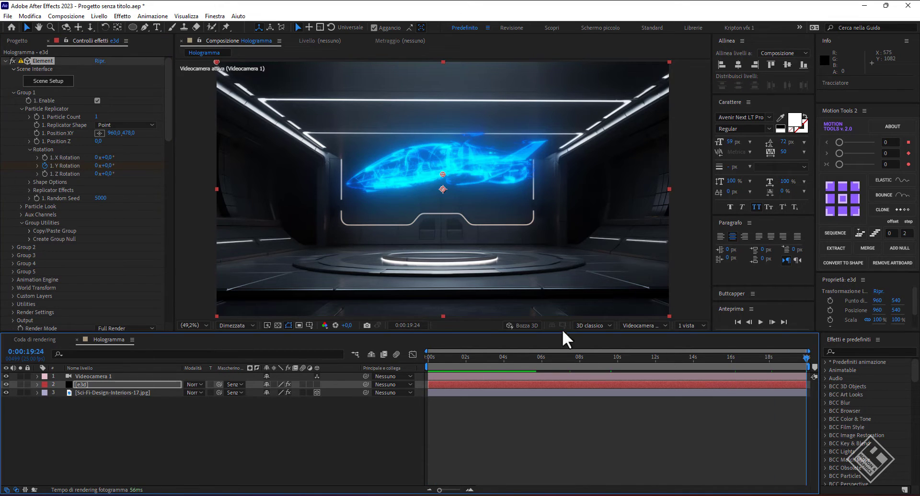
left_click_drag(97, 165, 108, 165)
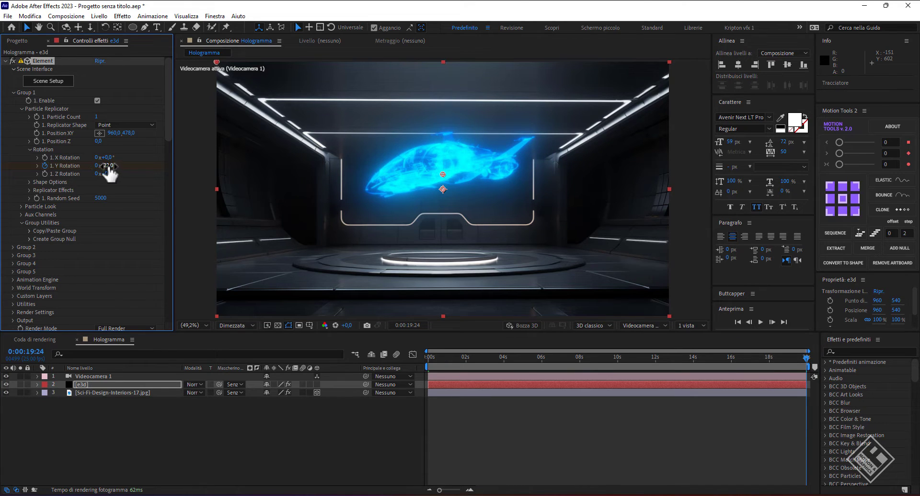
left_click(108, 165)
key("Return")
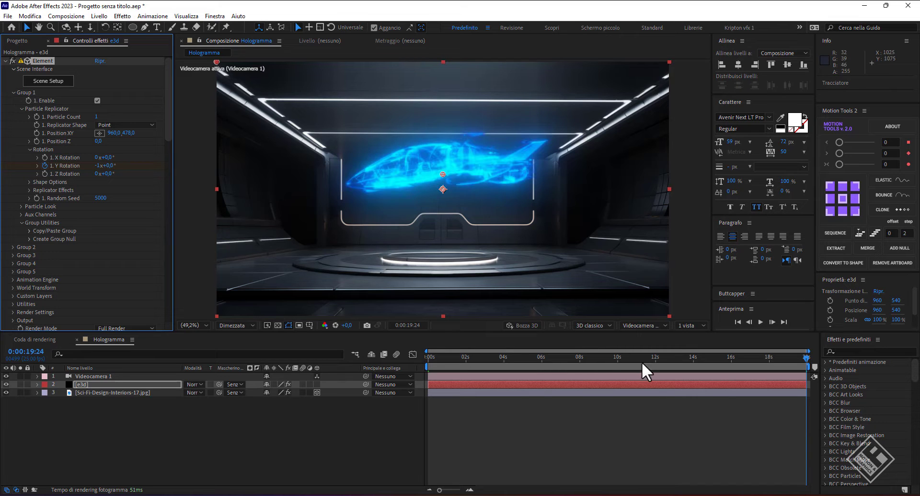
left_click_drag(805, 358, 416, 352)
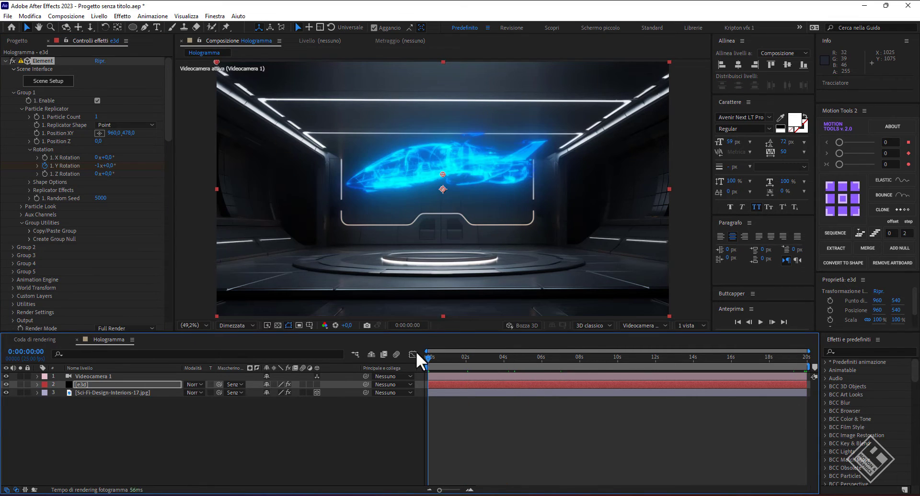
Preview the spinning ship and orbit the camera view to inspect it
key("space")
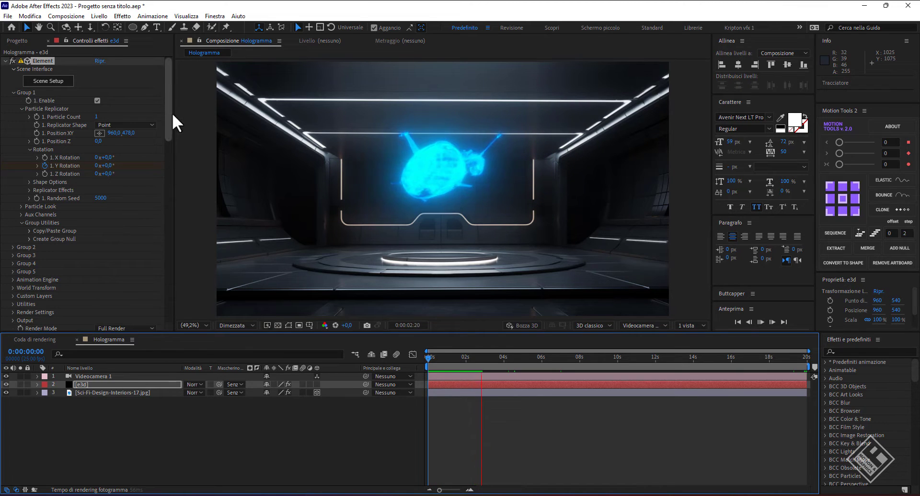
mouse_move(168, 114)
left_mouse_down()
mouse_move(168, 171)
mouse_move(166, 144)
left_mouse_up()
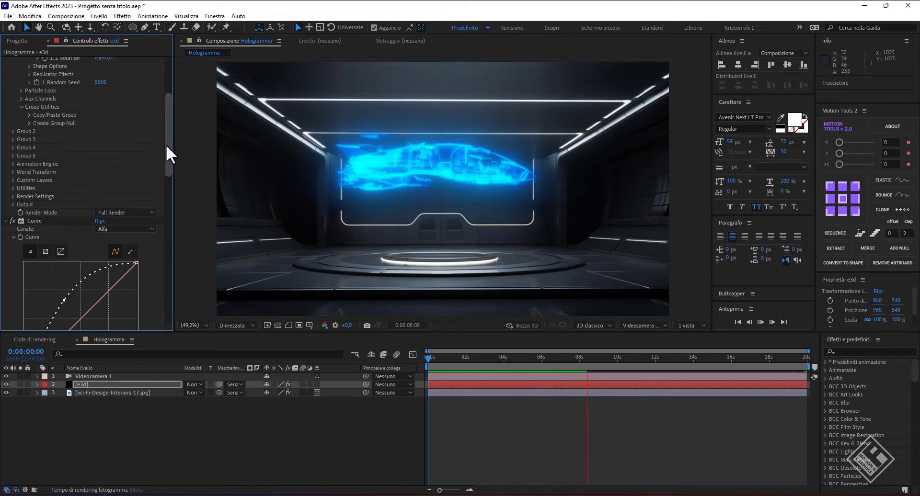
left_click(13, 196)
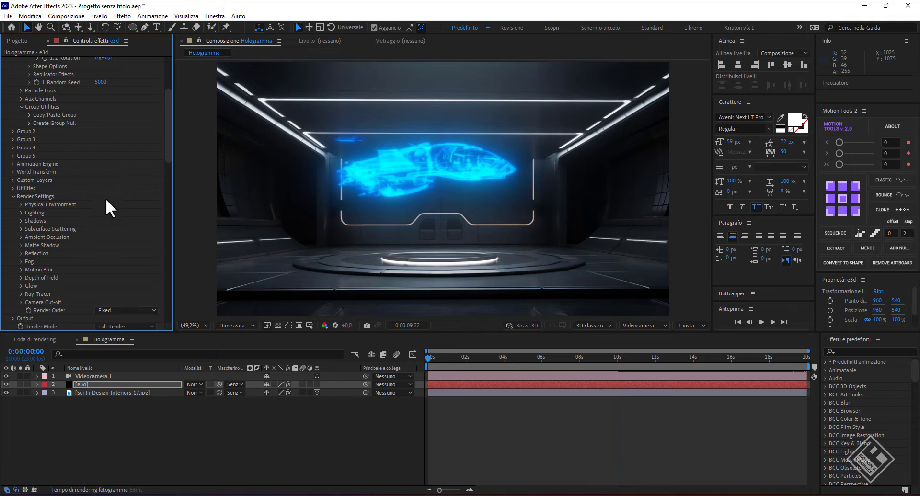
scroll(101, 230, "down", 3)
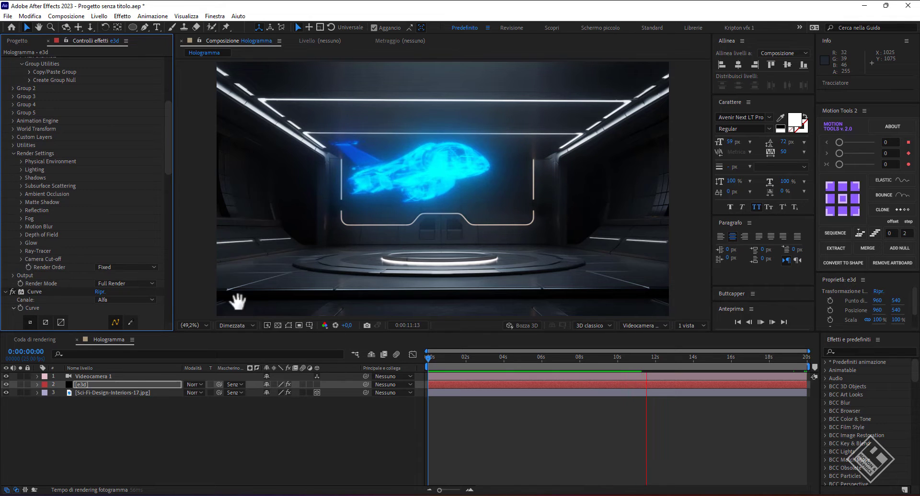
left_click_drag(642, 358, 432, 356)
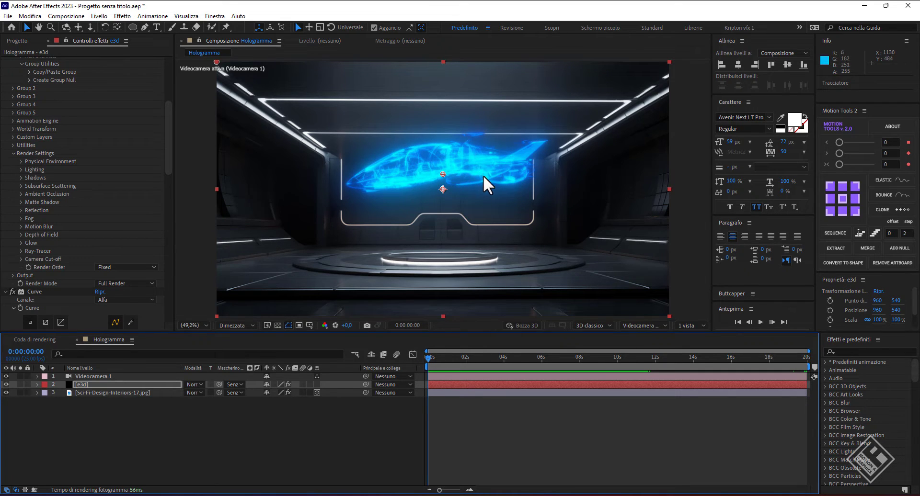
key("c")
left_click_drag(485, 181, 485, 178)
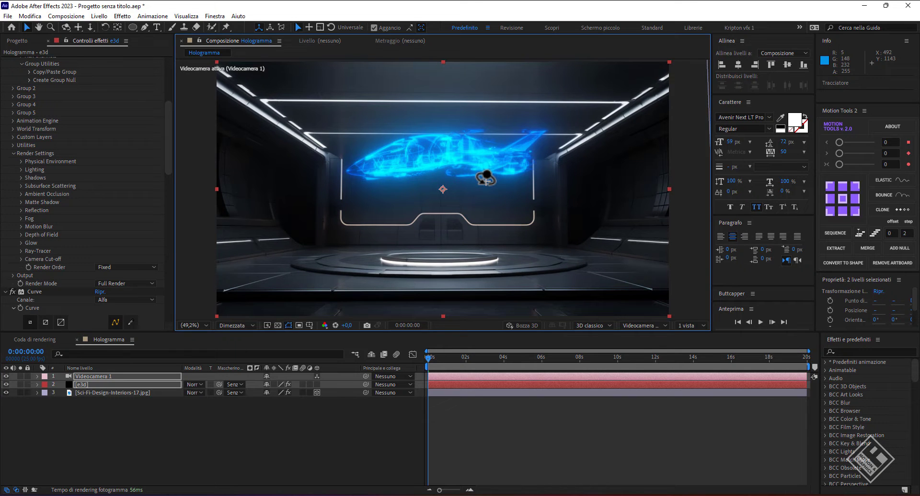
Scrub e3d's Group 1 Position XY to 960, 511 to lower the ship slightly
left_click(486, 179)
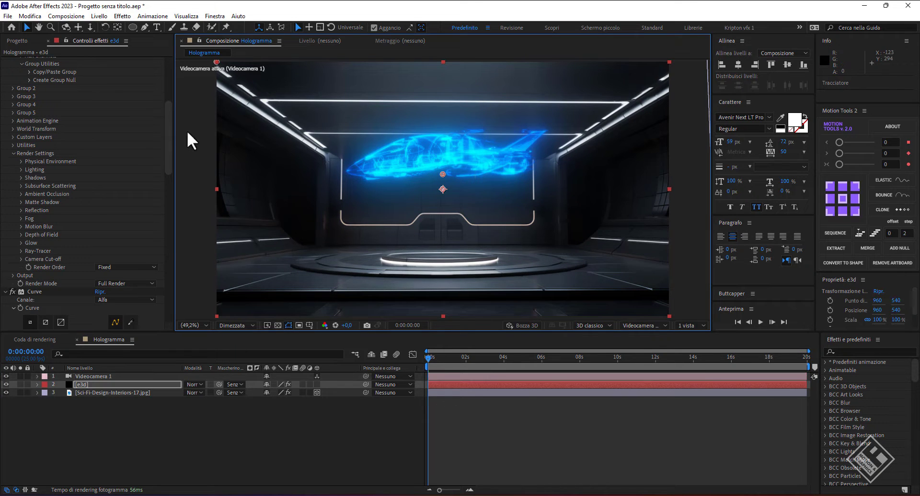
left_click_drag(169, 125, 170, 89)
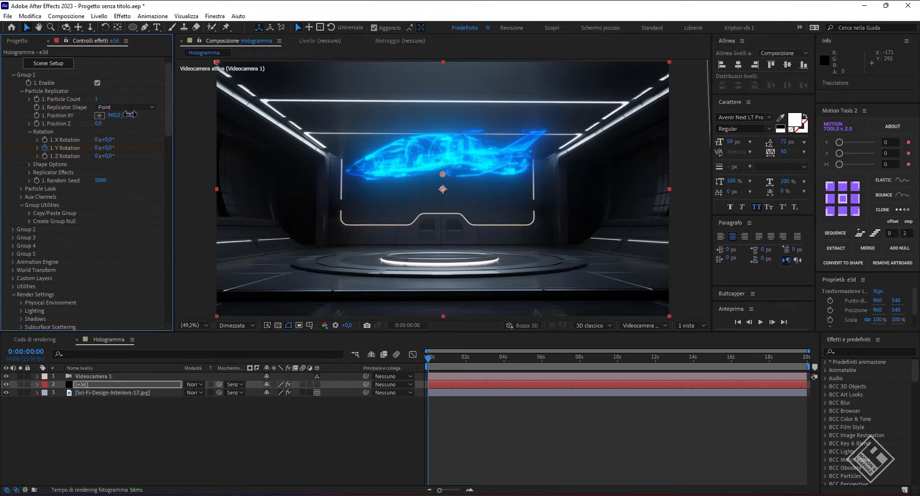
left_click_drag(125, 115, 141, 115)
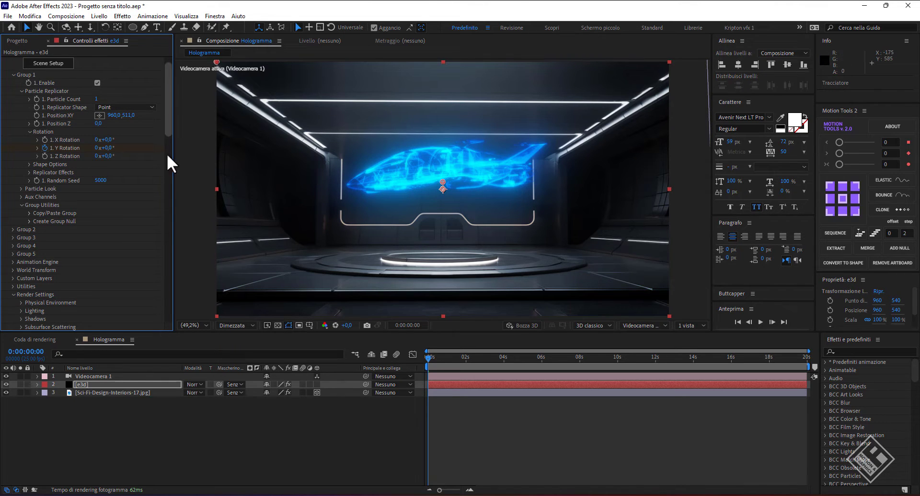
mouse_move(168, 154)
left_mouse_down()
mouse_move(168, 212)
mouse_move(170, 167)
left_mouse_up()
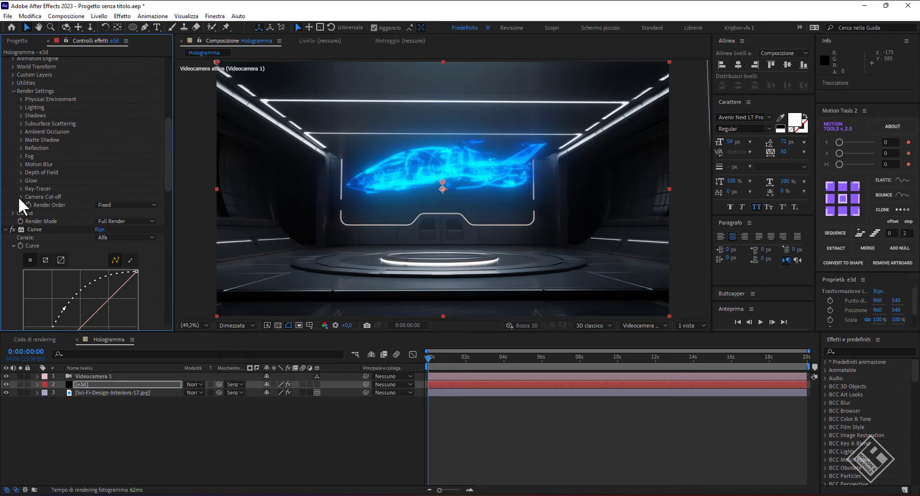
Reveal Camera Cut-off and lower Camera Far Plane to 1002 at the start
left_click(20, 197)
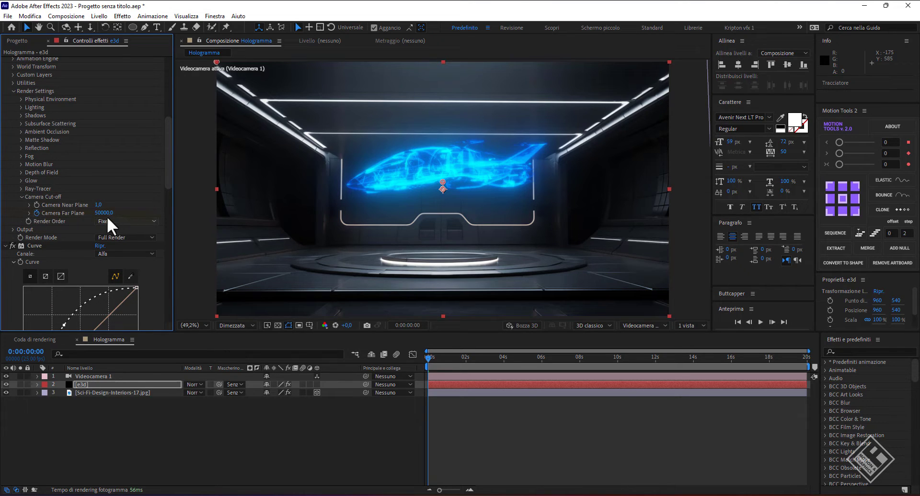
left_click_drag(104, 213, 4, 218)
mouse_move(102, 213)
left_mouse_down()
mouse_move(57, 213)
mouse_move(81, 212)
left_mouse_up()
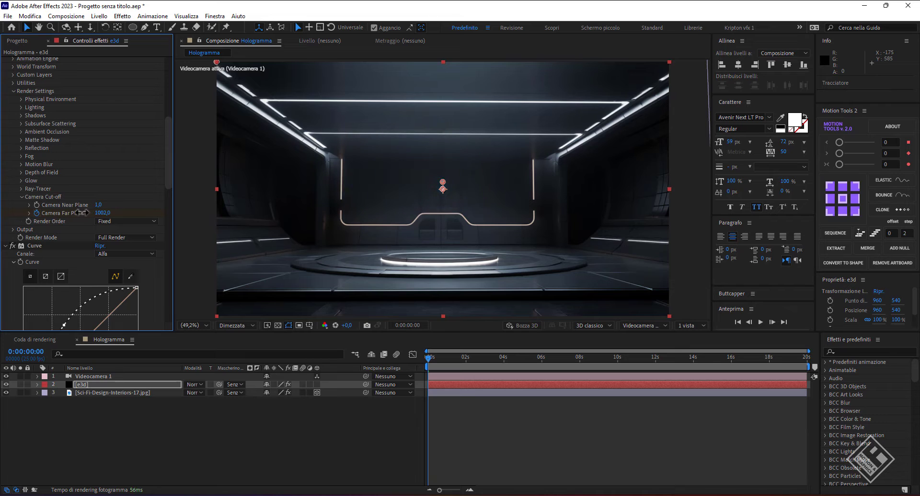
At 0:00:02:24, raise Camera Far Plane to 2002 and preview the ship appearing
left_click(484, 357)
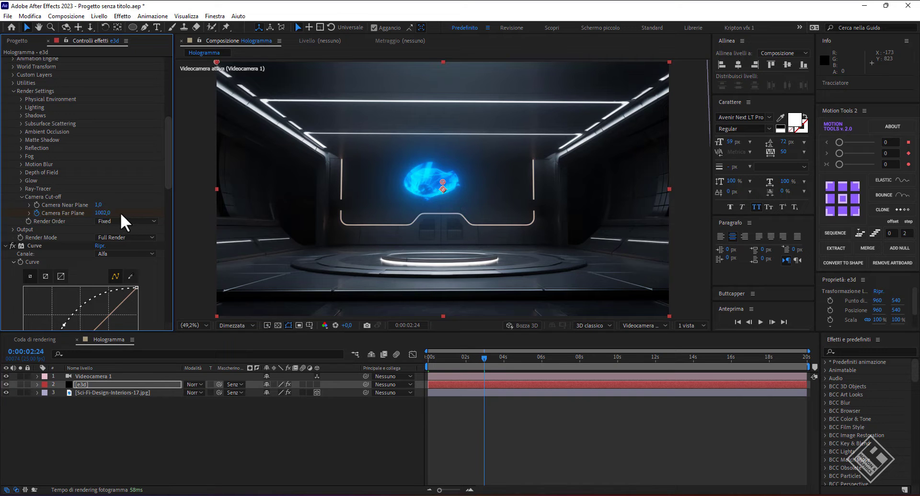
left_click(104, 220)
left_click_drag(103, 214, 152, 217)
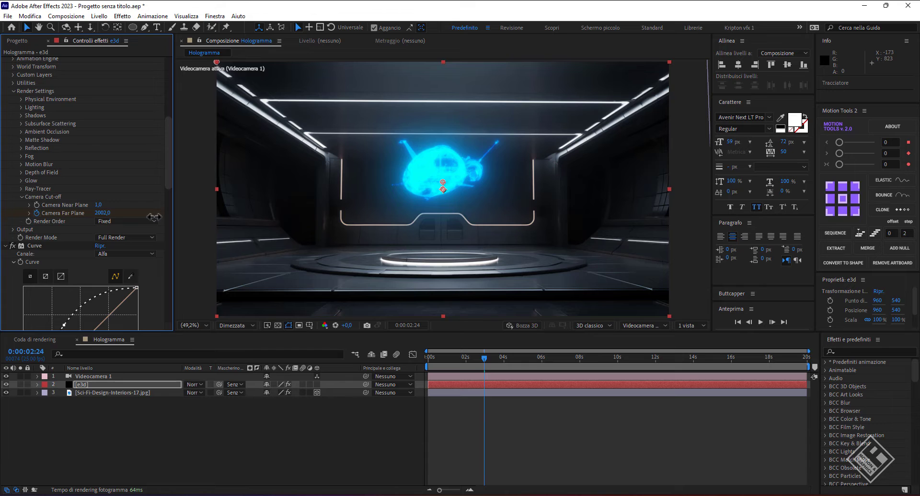
left_click_drag(485, 357, 422, 358)
key("ctrl+z")
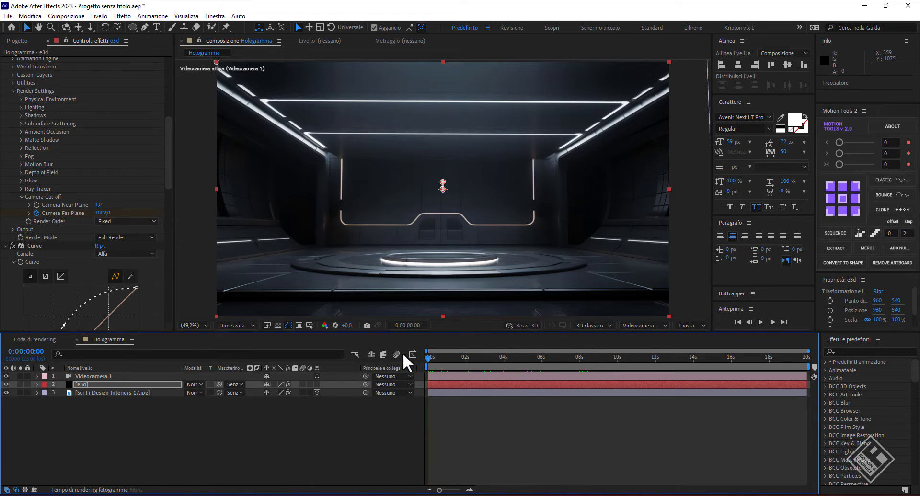
key("space")
key("space")
Apply Easy Ease to the Camera Far Plane keyframes on e3d
left_click(134, 385)
key("u")
left_click(429, 410)
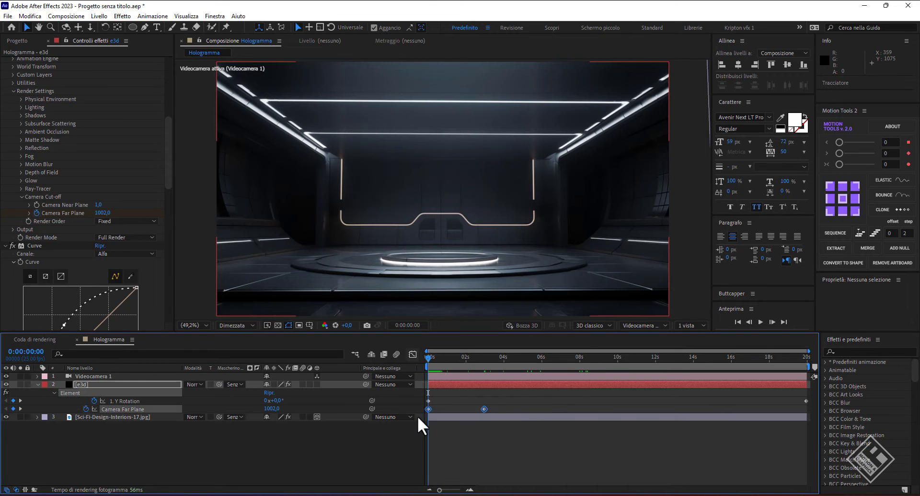
right_click(428, 408)
mouse_move(467, 403)
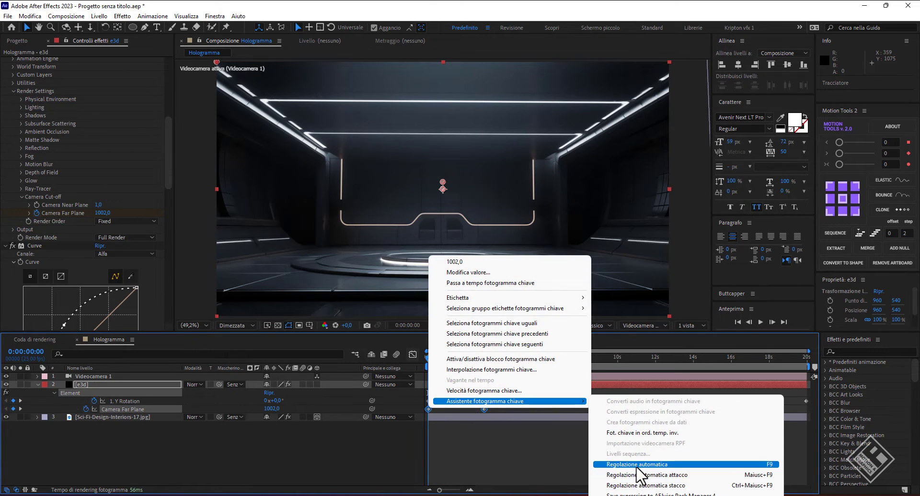
left_click(637, 462)
left_click(569, 461)
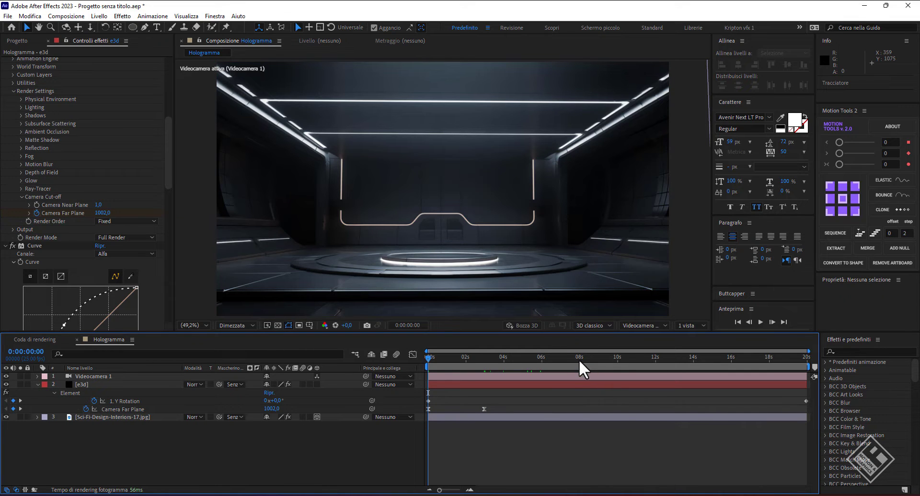
left_click(578, 358)
Turn on Multi-Object in Element's Particle Look settings for the ship
scroll(32, 103, "up", 5)
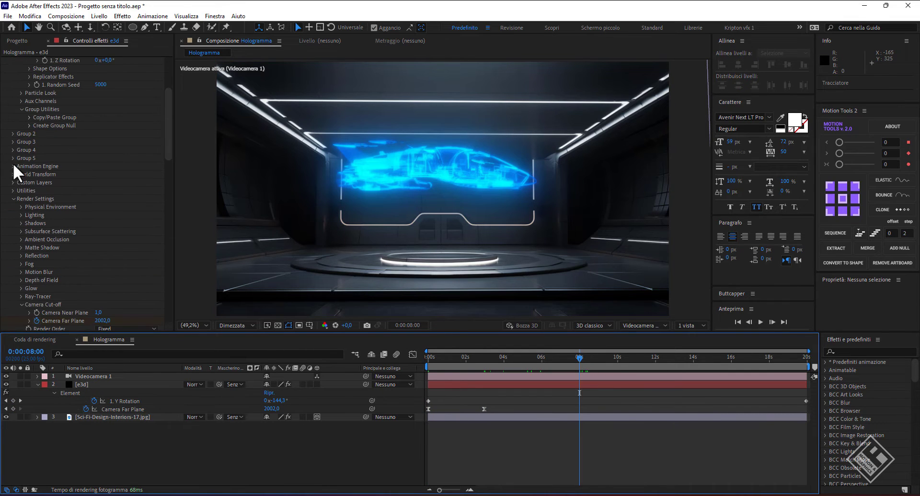
scroll(48, 122, "up", 5)
left_click(21, 201)
scroll(92, 203, "down", 2)
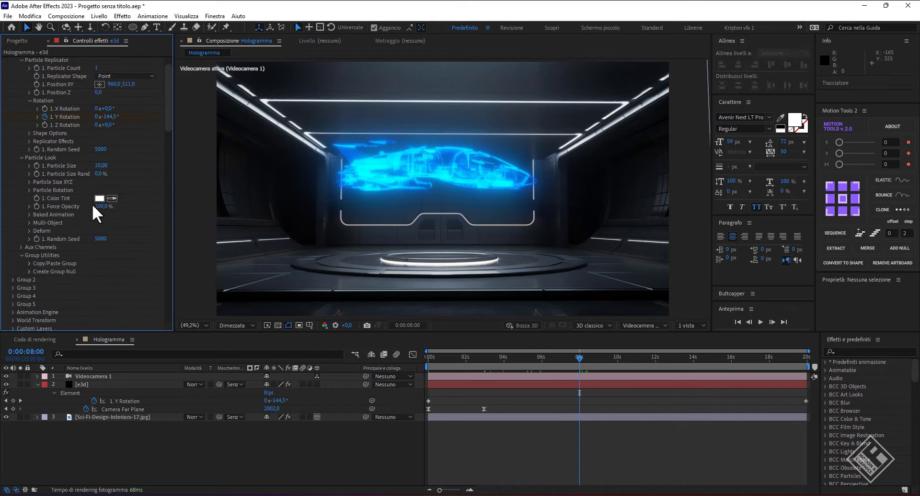
scroll(92, 203, "down", 1)
left_click(29, 201)
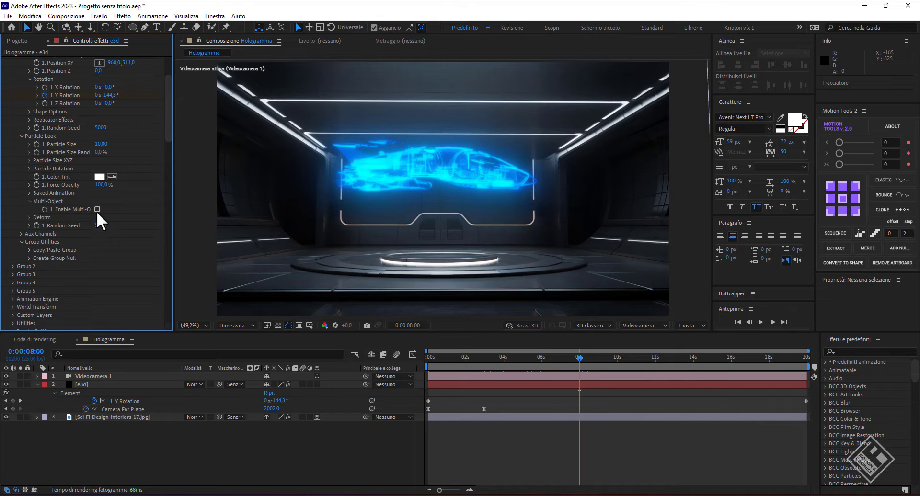
left_click(97, 210)
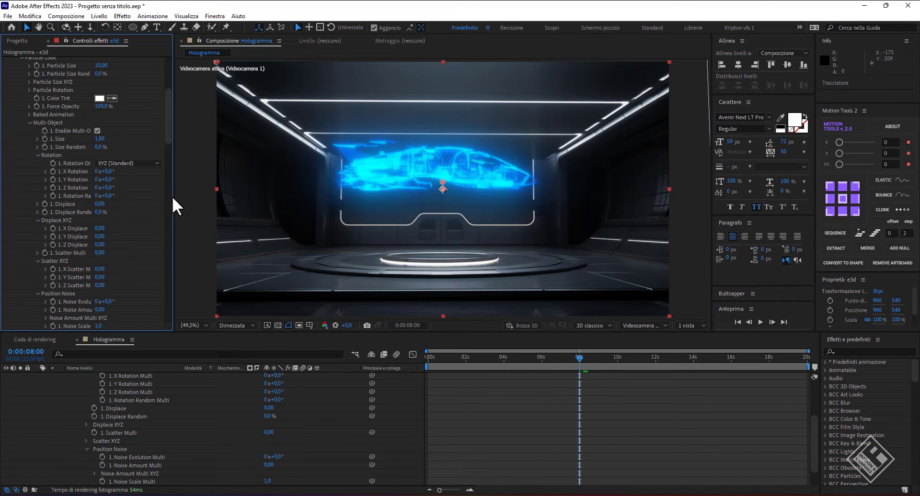
left_click_drag(173, 197, 198, 197)
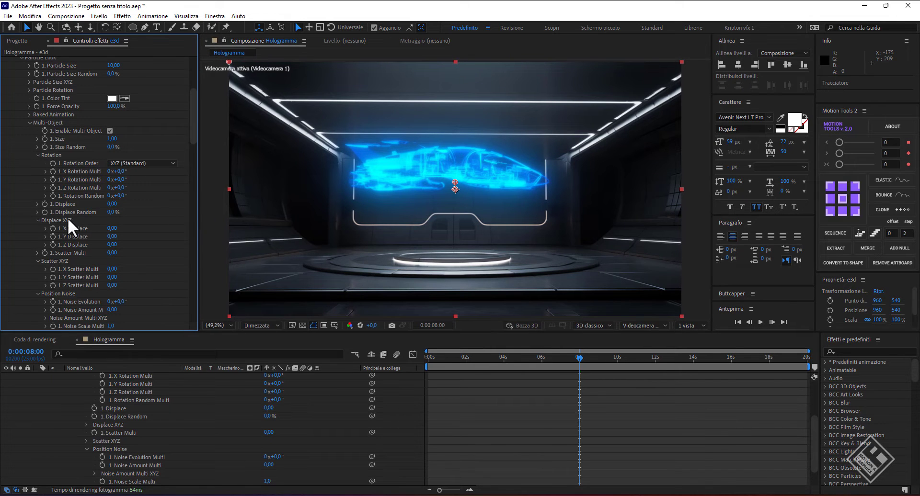
At 8 seconds, keyframe Displace Random, XYZ Displace, Scatter Multi and XYZ Scatter
left_click(45, 211)
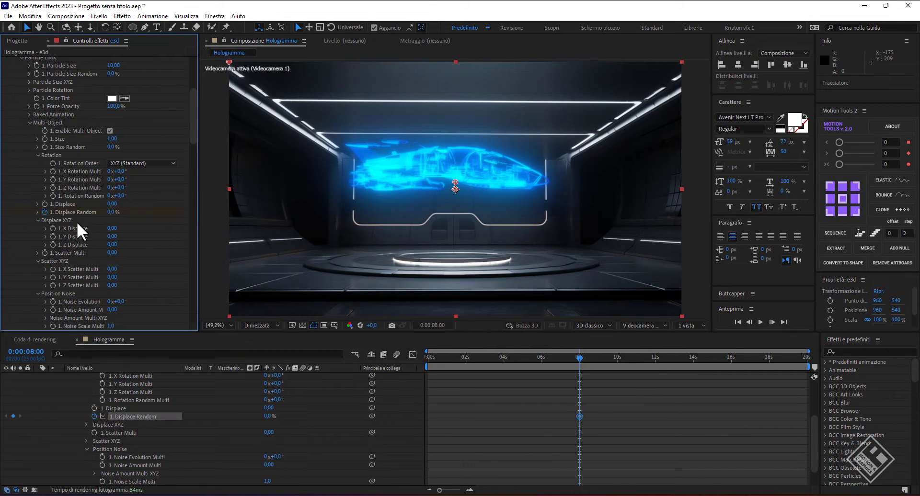
left_click(53, 229)
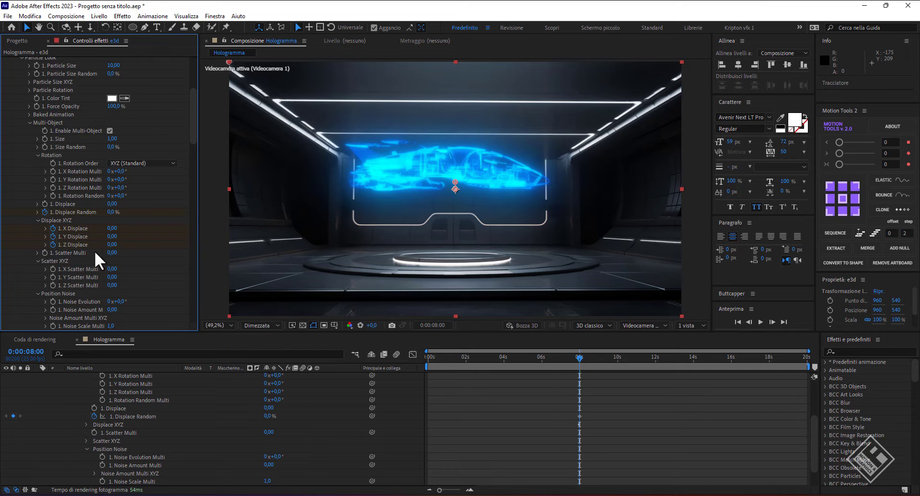
left_click(44, 253)
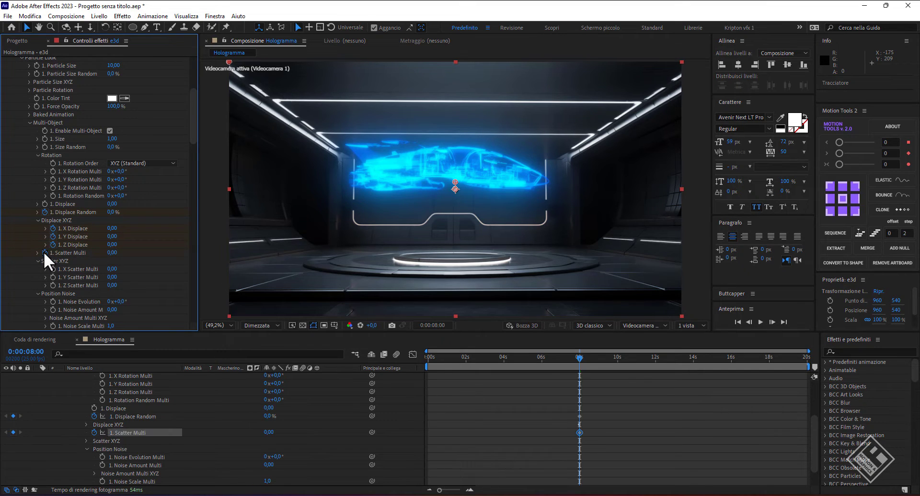
left_click(52, 276)
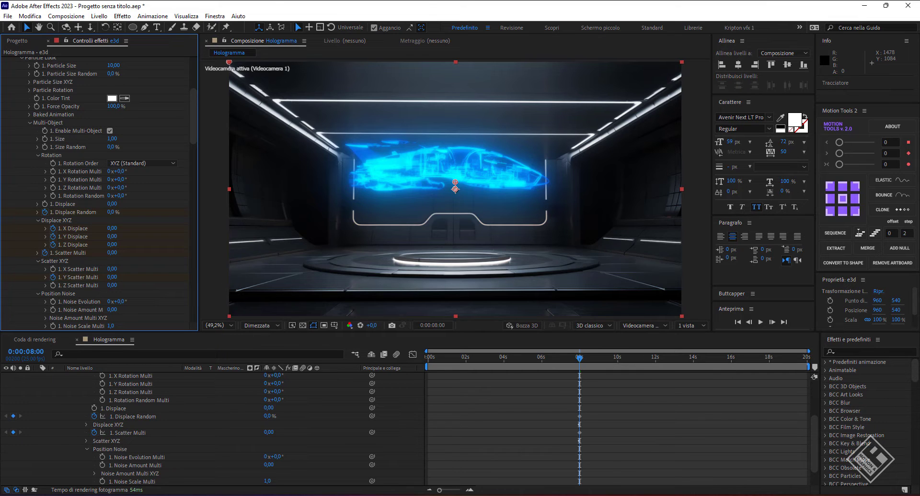
left_click_drag(439, 491, 450, 491)
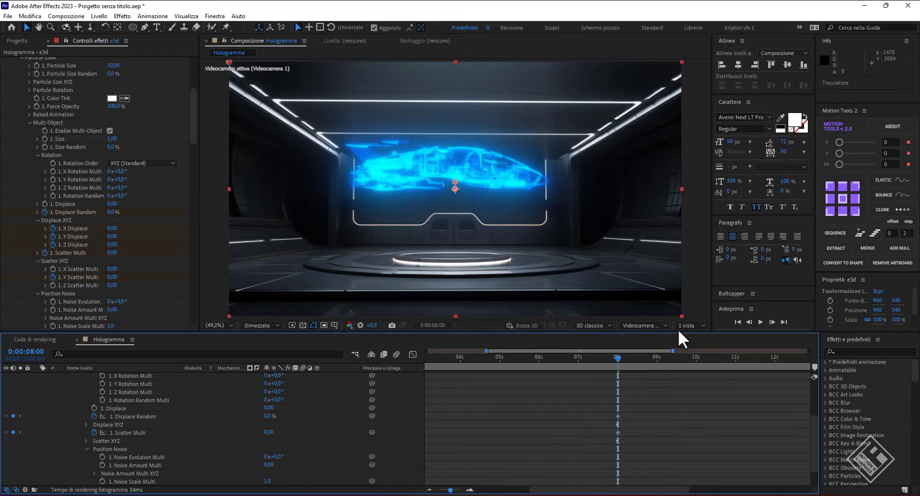
At 9 seconds, set Displace Random 75% and X/Y/Z Displace 1.15, 0.30, 0.70
left_click(657, 360)
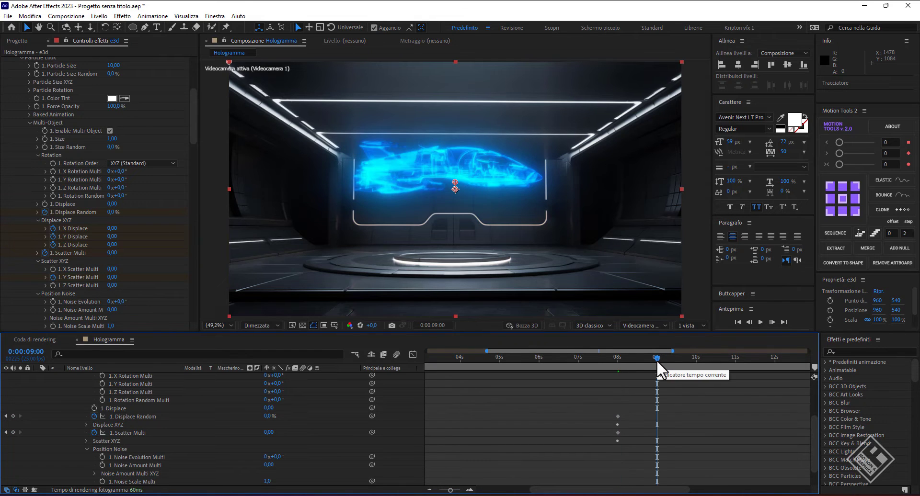
left_click(111, 212)
type("75")
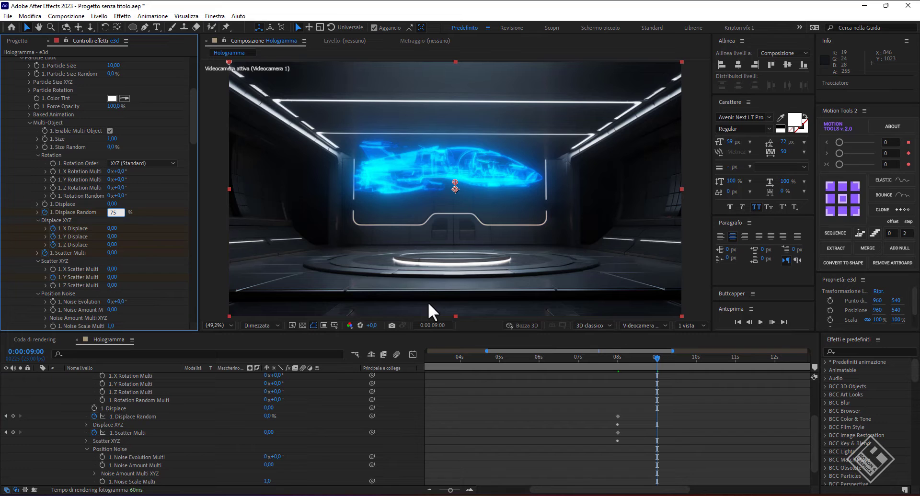
key("Tab")
type("1,15")
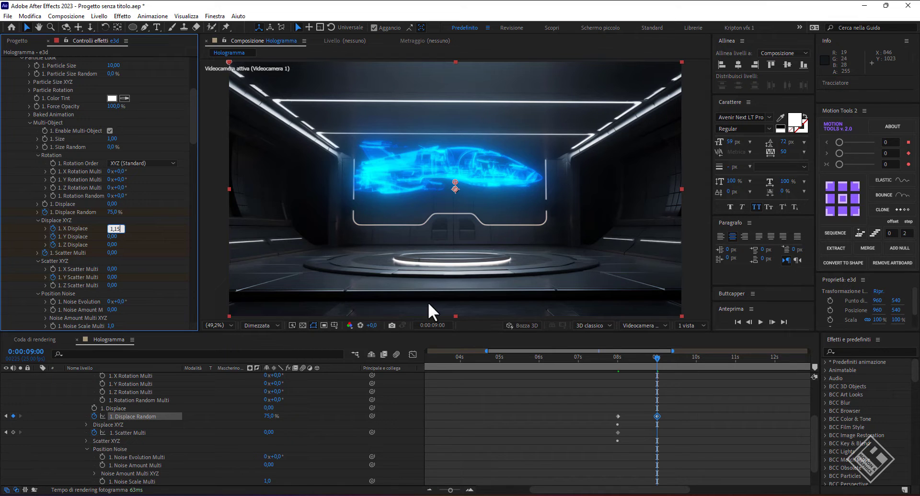
key("Tab")
type("0,3")
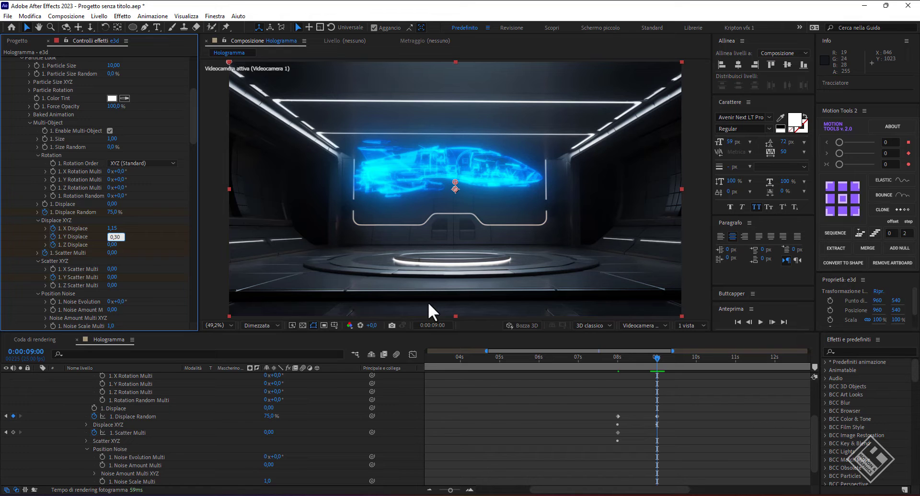
key("Tab")
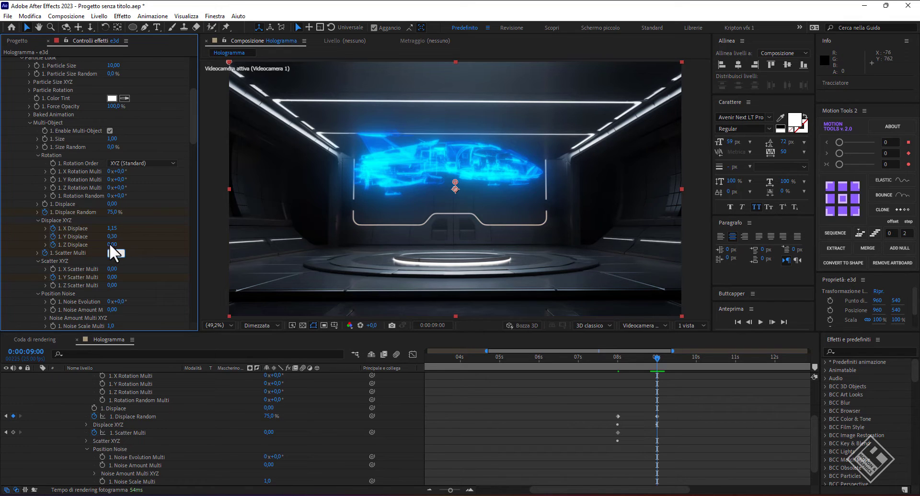
left_click(111, 244)
type("0,7")
key("Return")
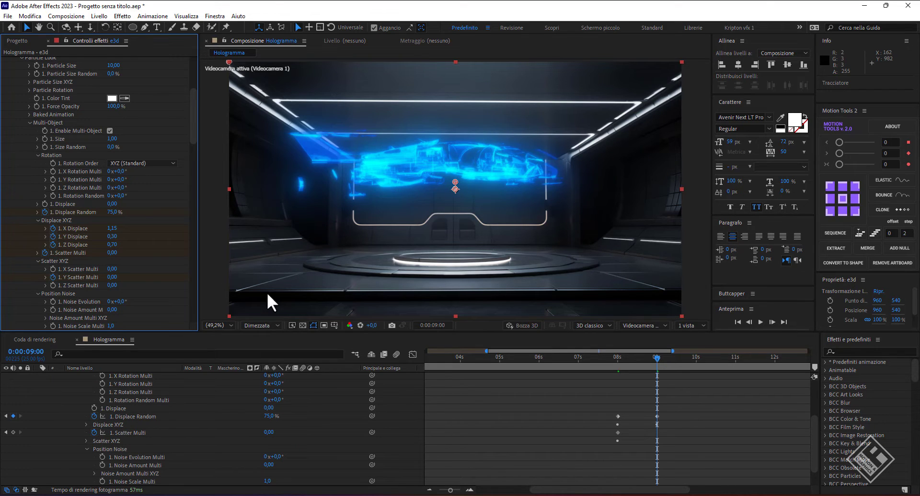
At 9 seconds, set Scatter Multi to 6 and Y Scatter Multi to 1.60
left_click(112, 253)
type("6")
key("Return")
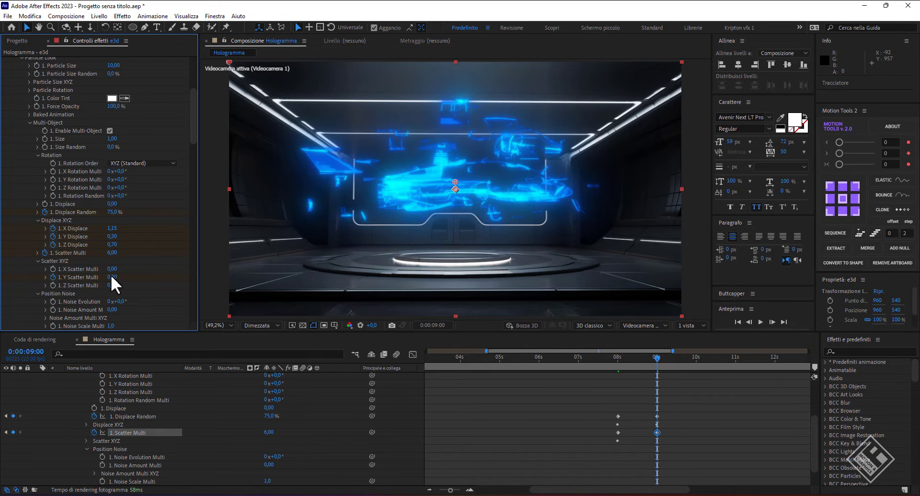
left_click(112, 278)
type("1,6")
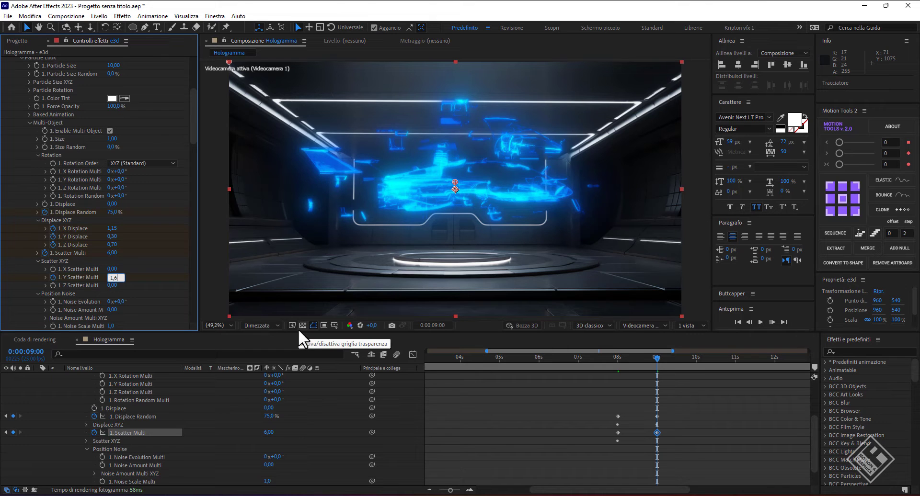
key("Return")
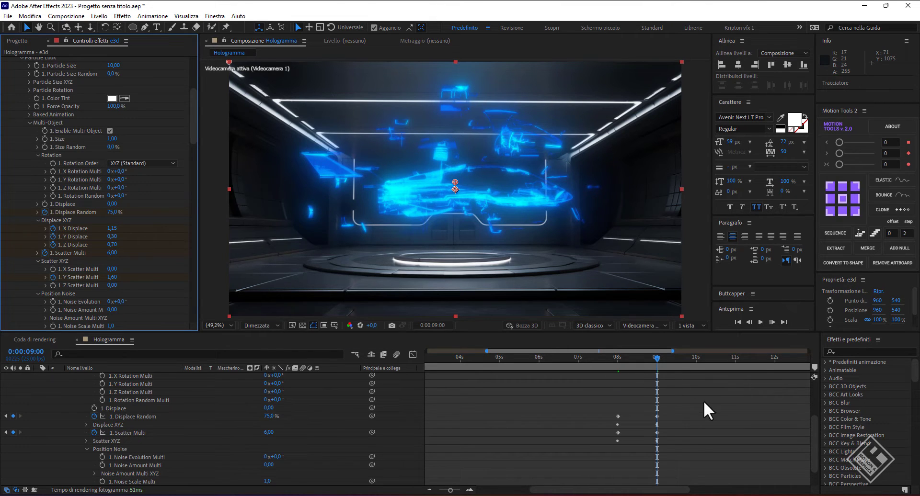
scroll(215, 407, "up", 3)
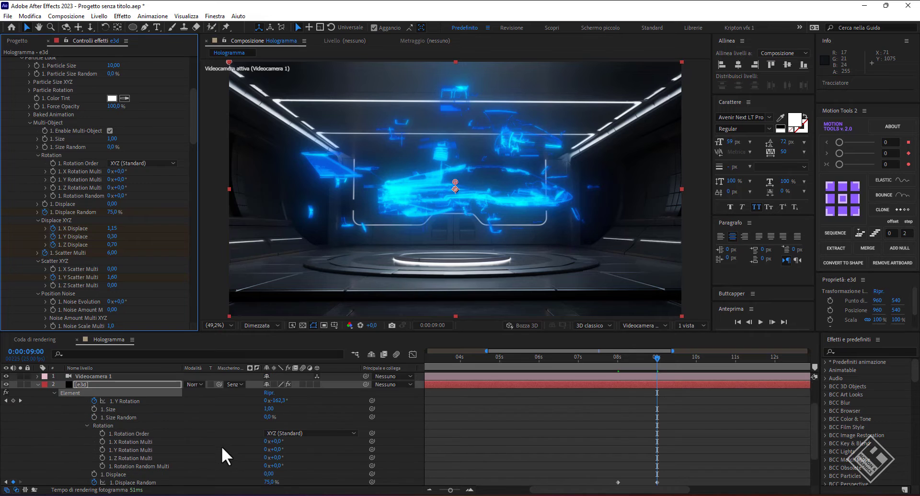
Show e3d's animated properties and preview the hologram from 11 seconds
left_click(141, 386)
key("u")
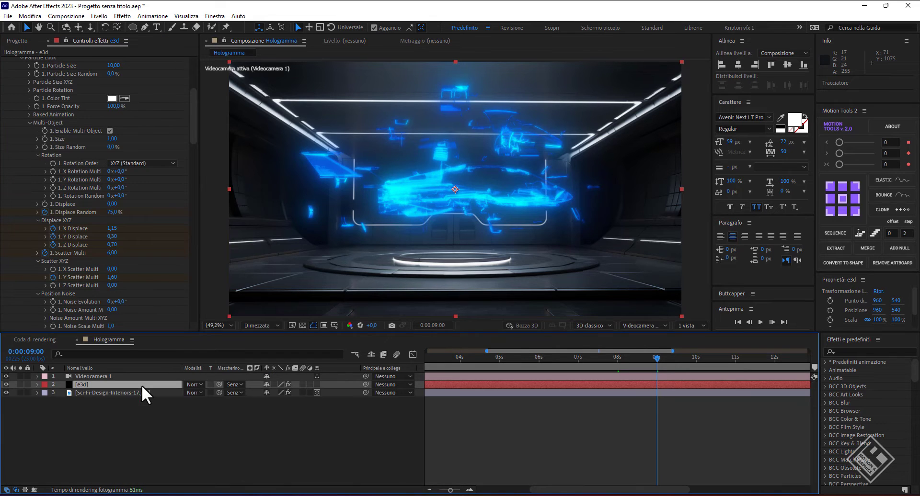
key("u")
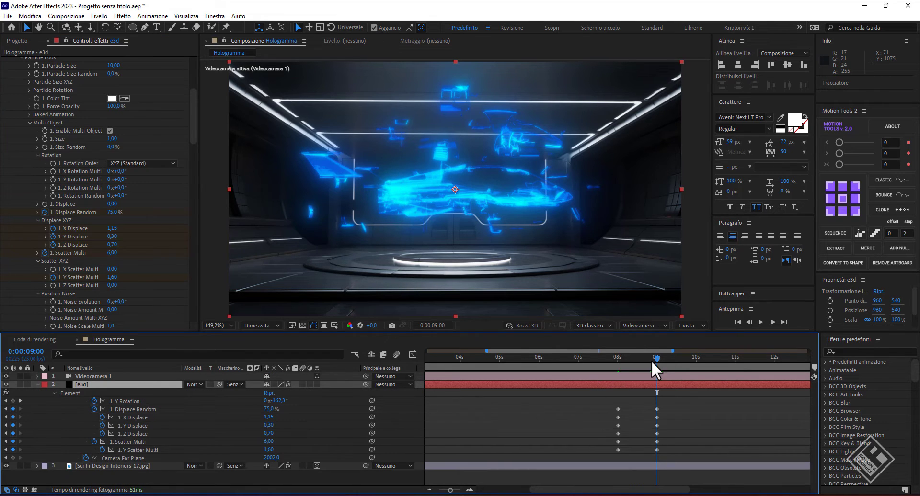
mouse_move(653, 359)
left_mouse_down()
mouse_move(538, 359)
mouse_move(668, 377)
left_mouse_up()
left_click_drag(668, 375, 738, 385)
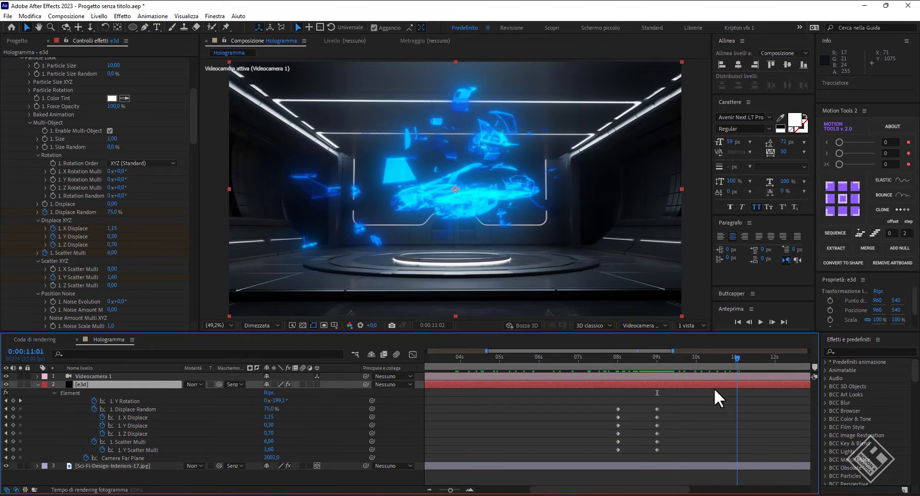
key("space")
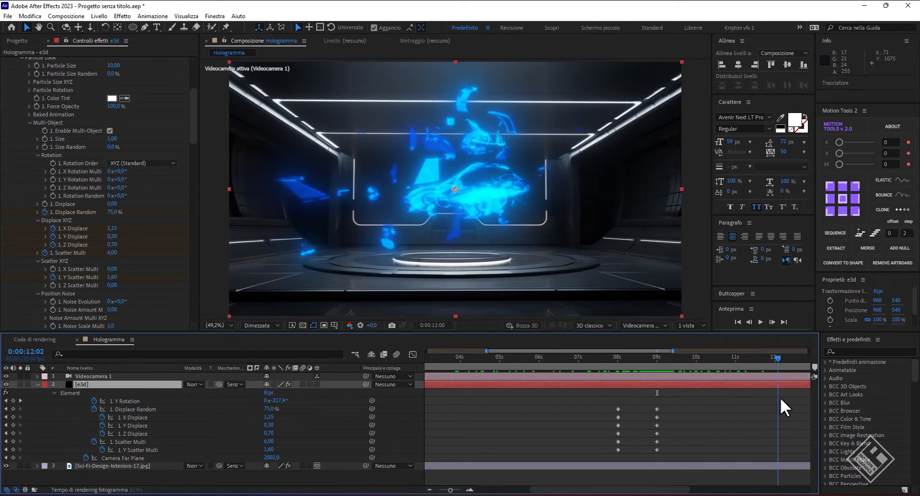
Easy-ease the 8s and 9s keyframes and steepen their speed curve in the Graph Editor
left_click_drag(673, 404, 603, 461)
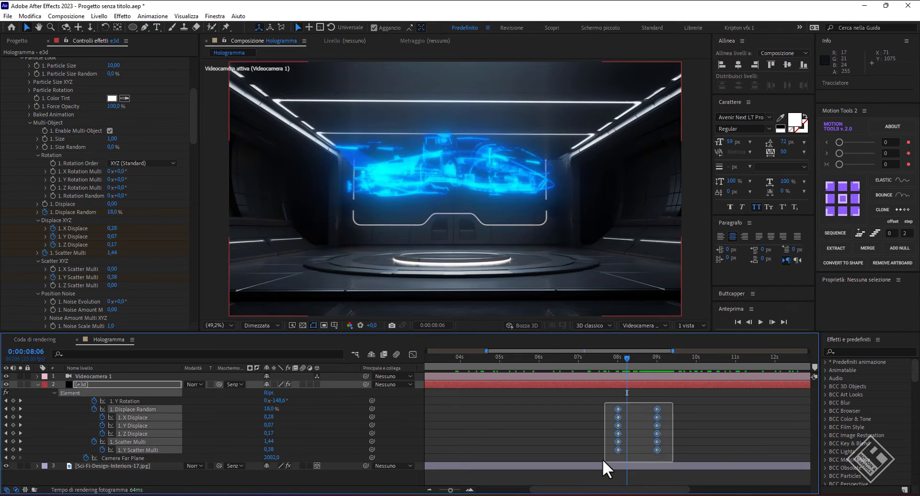
right_click(617, 449)
mouse_move(640, 445)
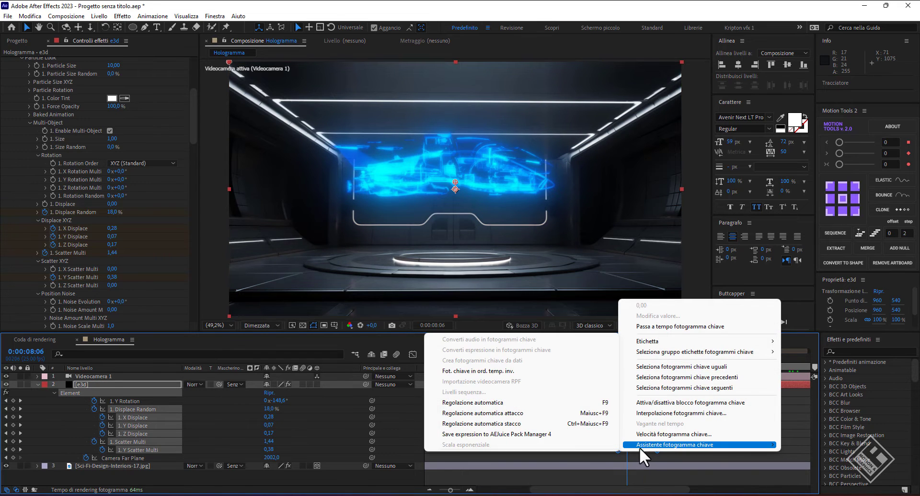
left_click(482, 403)
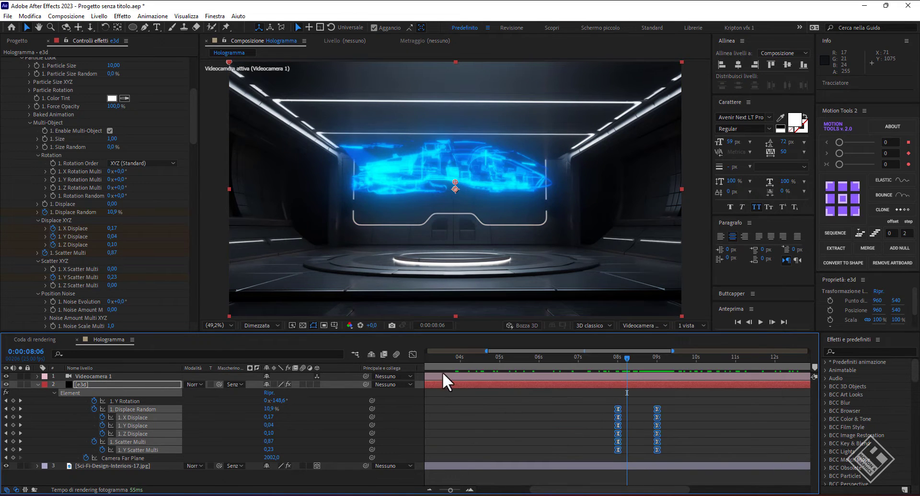
left_click(412, 355)
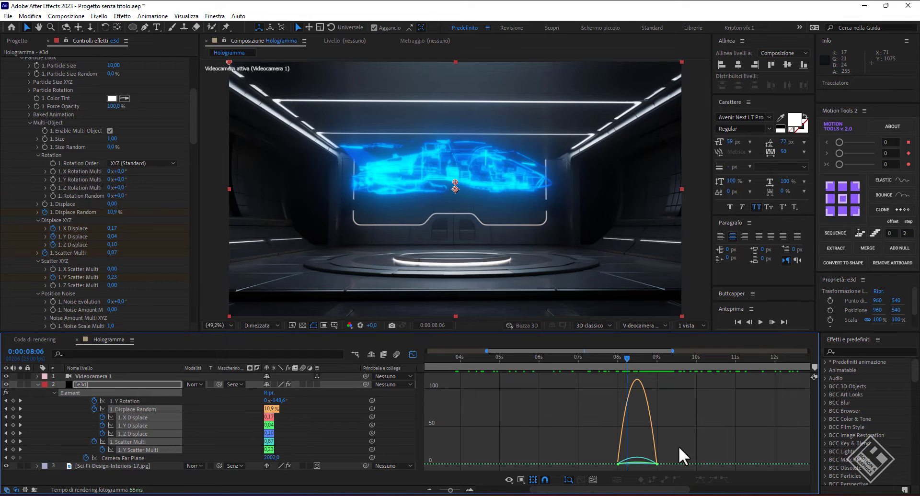
left_click_drag(679, 447, 598, 472)
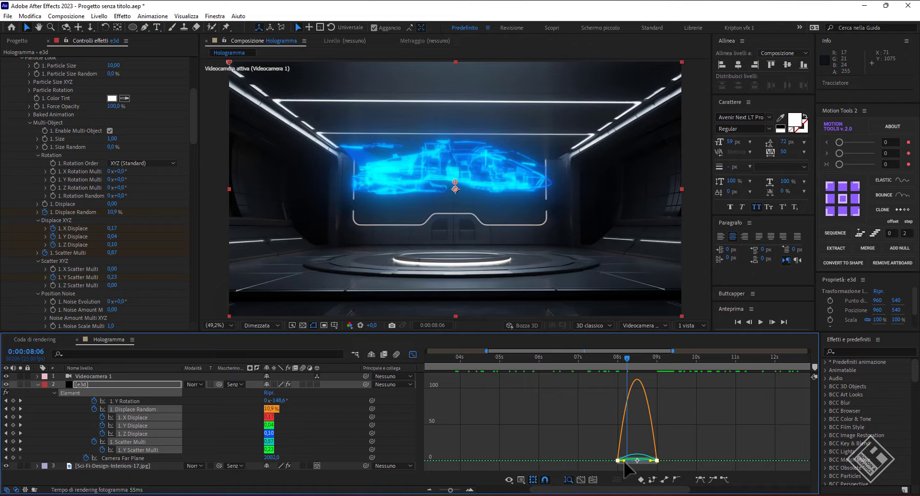
mouse_move(624, 464)
left_mouse_down()
mouse_move(617, 467)
mouse_move(629, 458)
left_mouse_up()
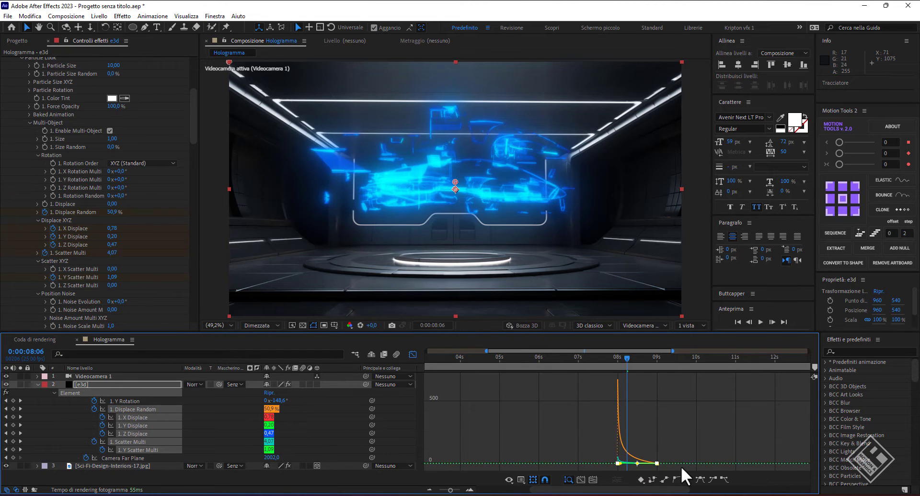
Reselect the eased 8s–9s keyframes in the normal view and copy them
left_click(413, 355)
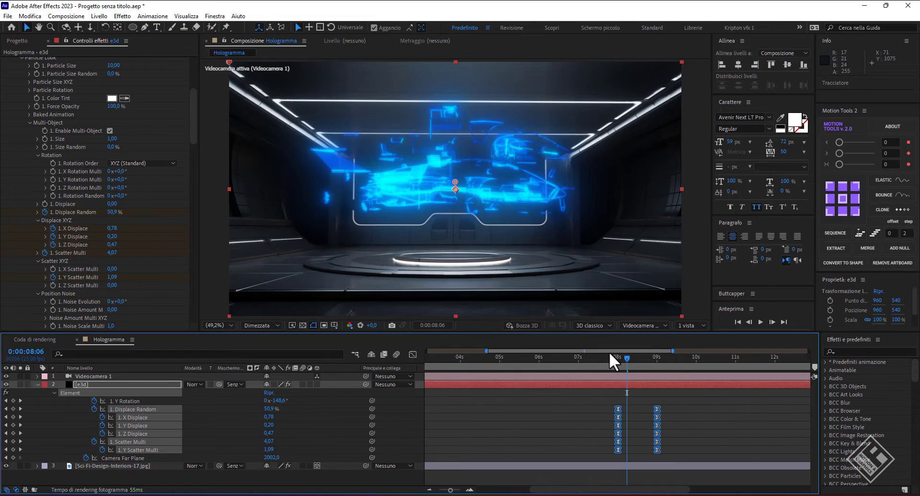
left_click_drag(671, 397, 668, 446)
left_click_drag(603, 459, 603, 460)
key("ctrl+c")
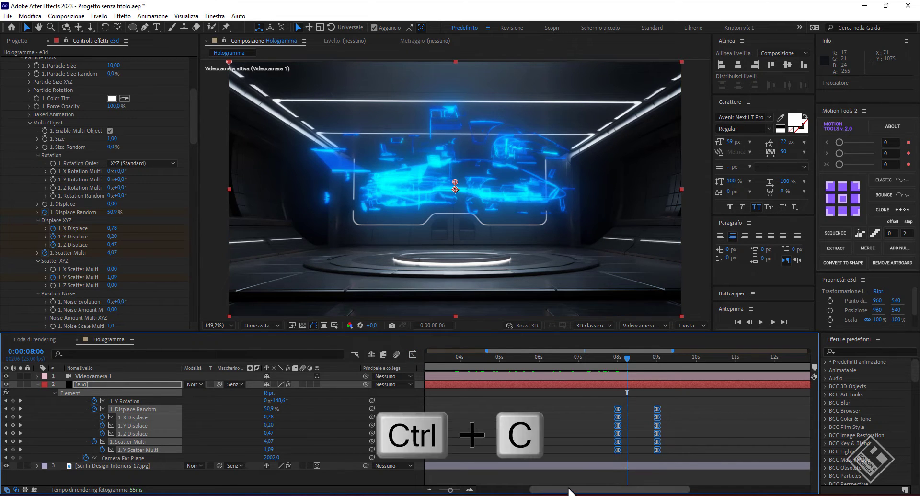
Paste the copied keyframes at 13 seconds and time-reverse them
mouse_move(572, 491)
left_mouse_down()
mouse_move(654, 491)
mouse_move(637, 493)
left_mouse_up()
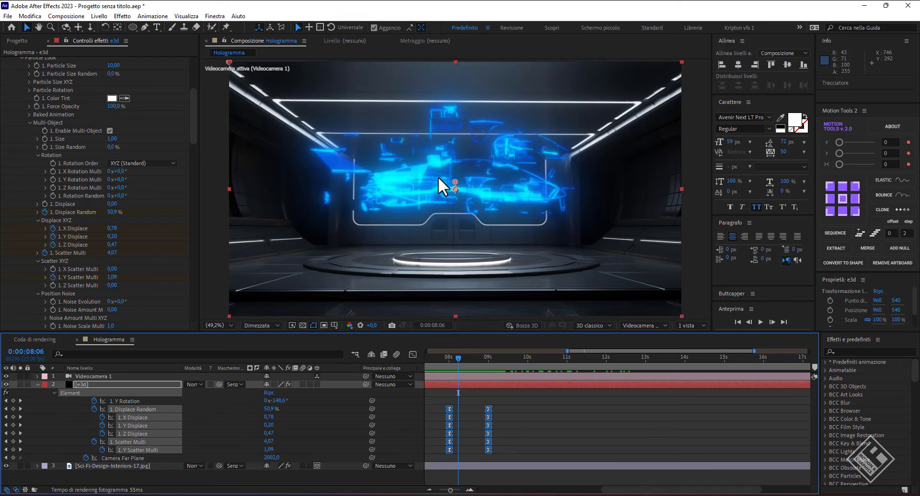
left_click(645, 358)
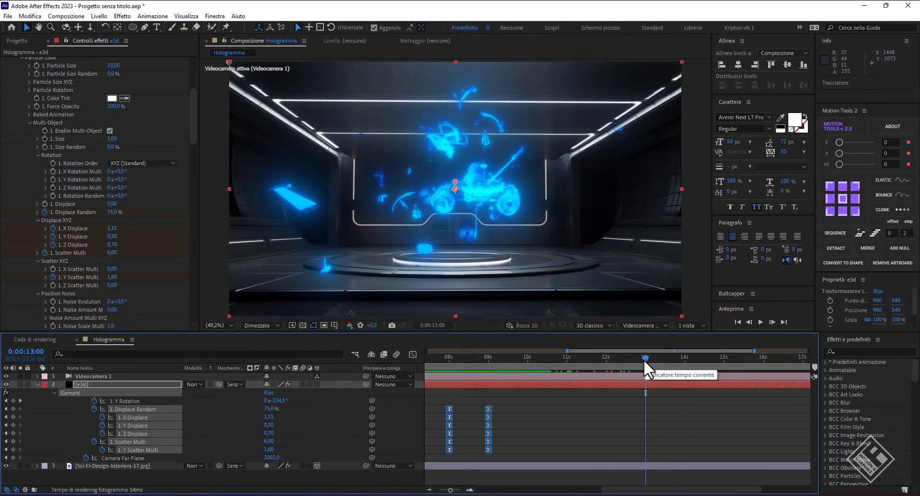
key("ctrl+v")
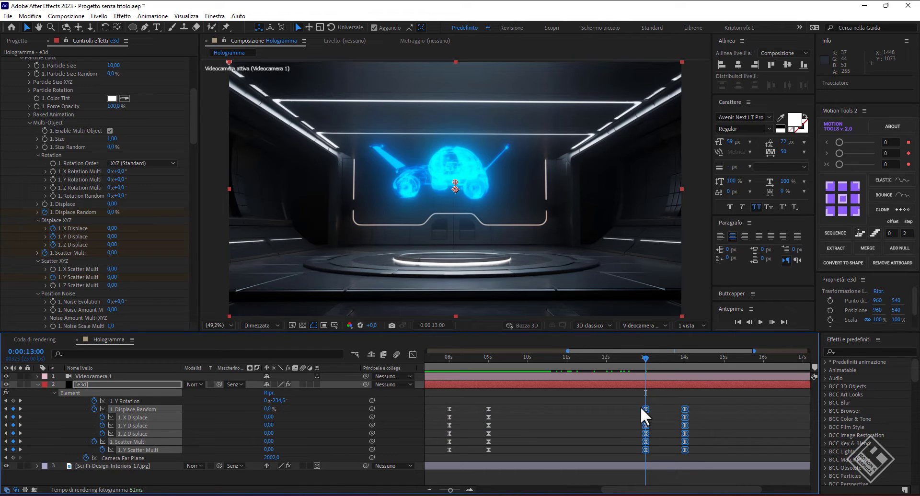
right_click(646, 442)
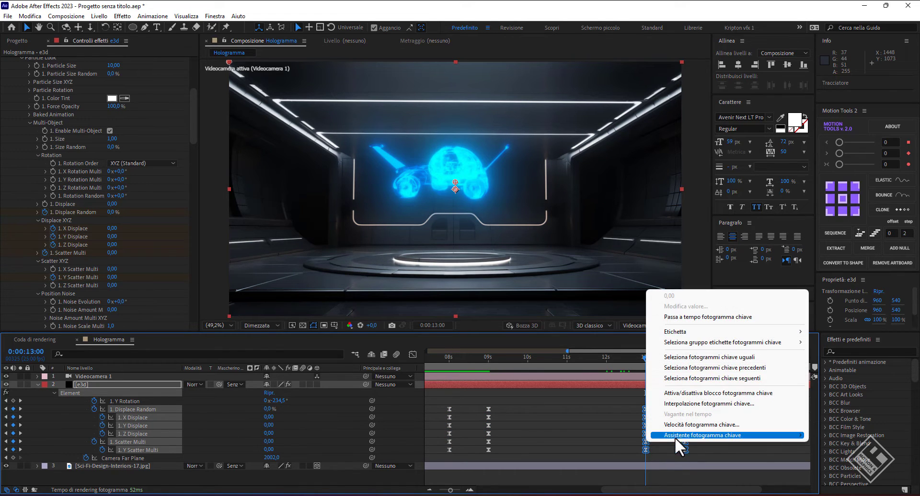
mouse_move(687, 437)
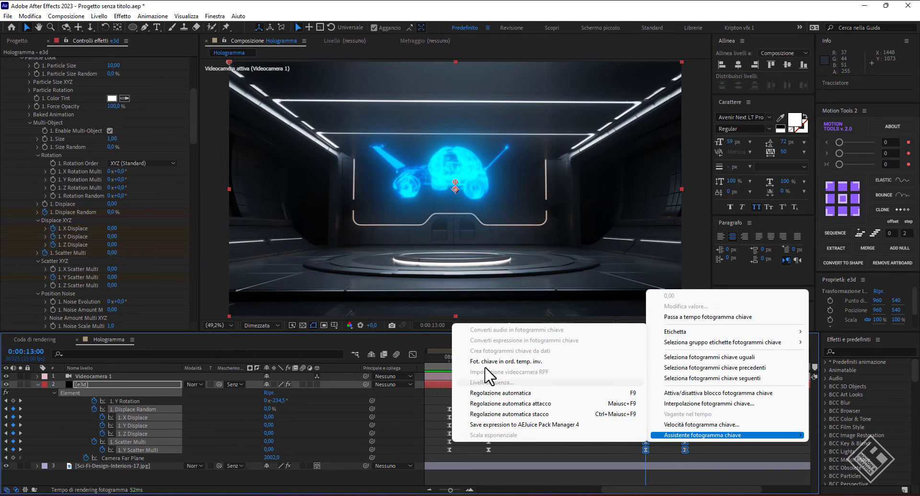
left_click(512, 361)
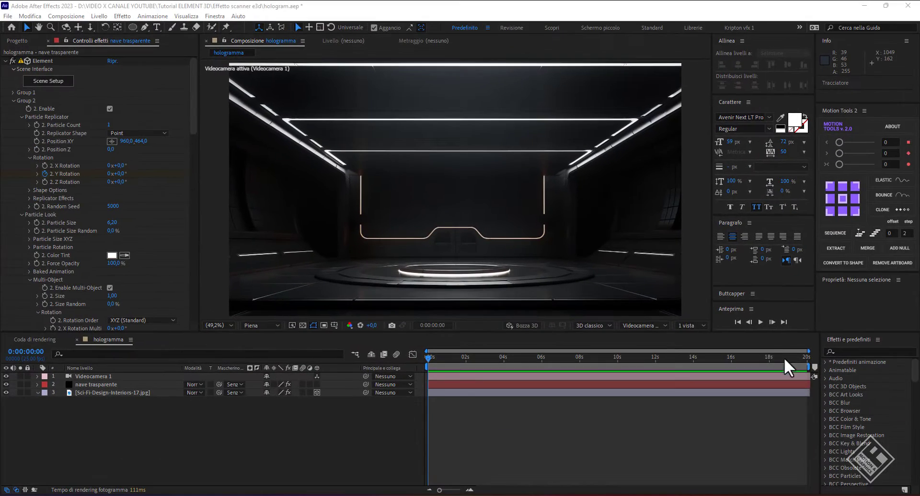
left_click(760, 321)
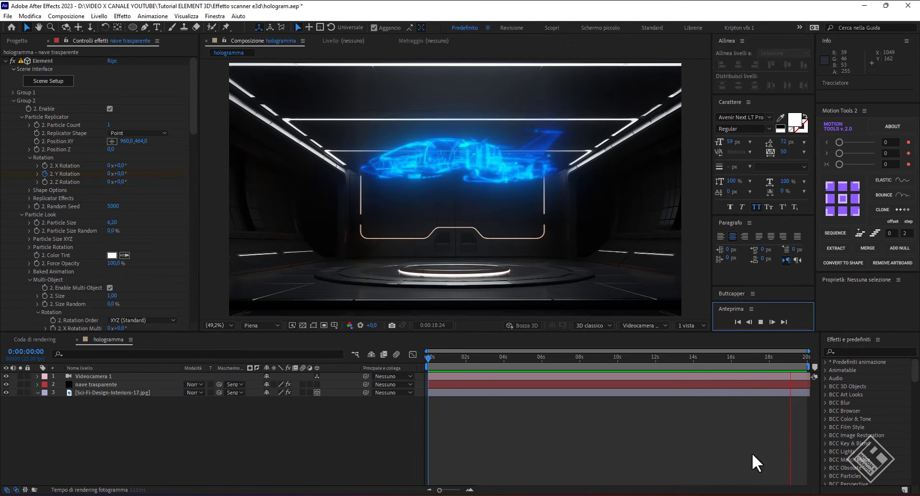
Create a new black solid named proiettore in the hologramma comp
left_click(452, 407)
key("ctrl+y")
left_click_drag(453, 359, 415, 359)
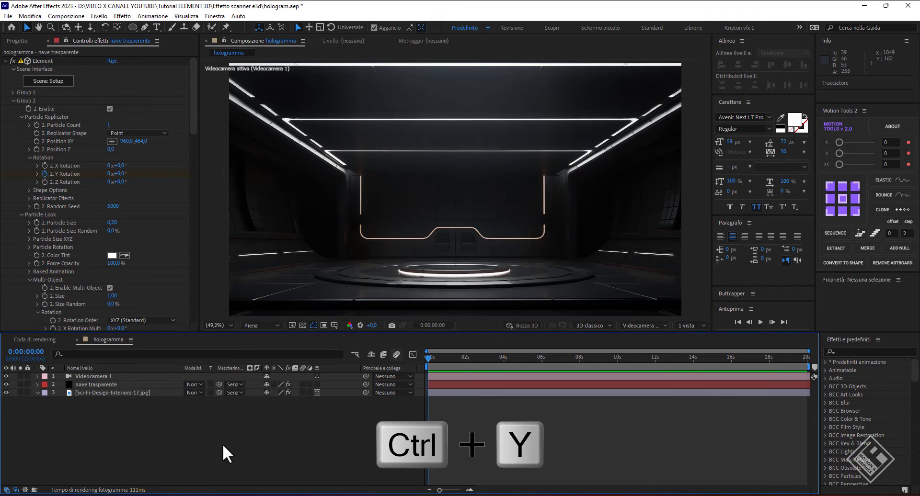
type("p")
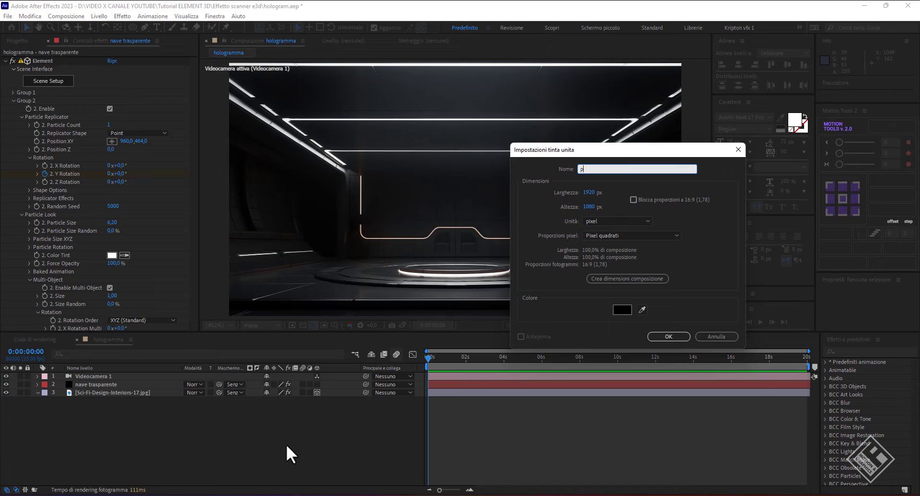
type("roiettor")
key("Return")
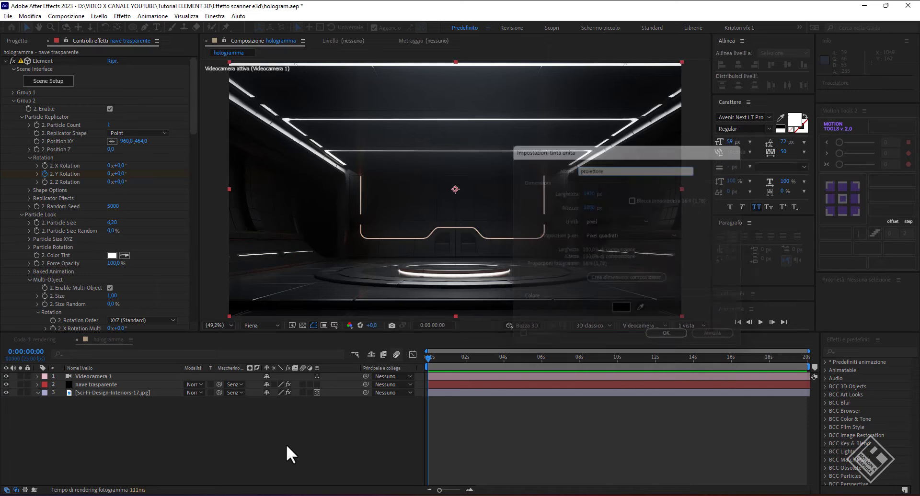
Apply Optical Flares to the proiettore solid through the effect search
key("ctrl+space")
type("op")
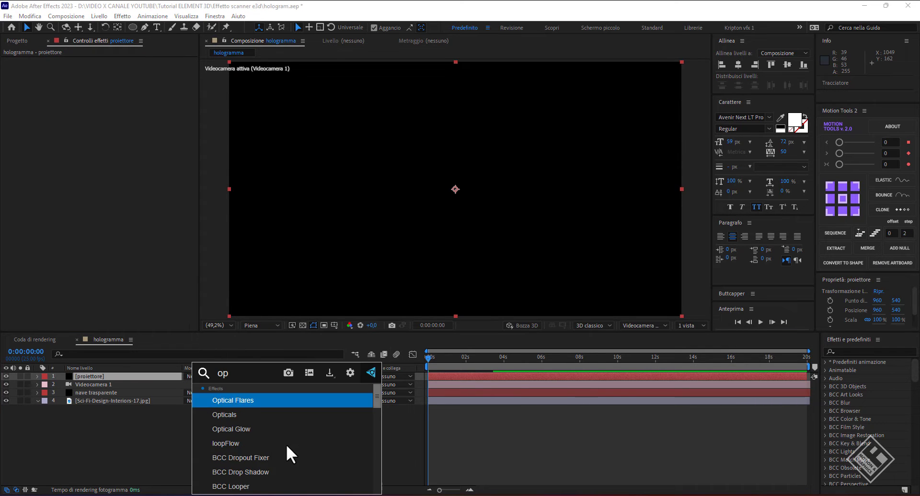
type("ti")
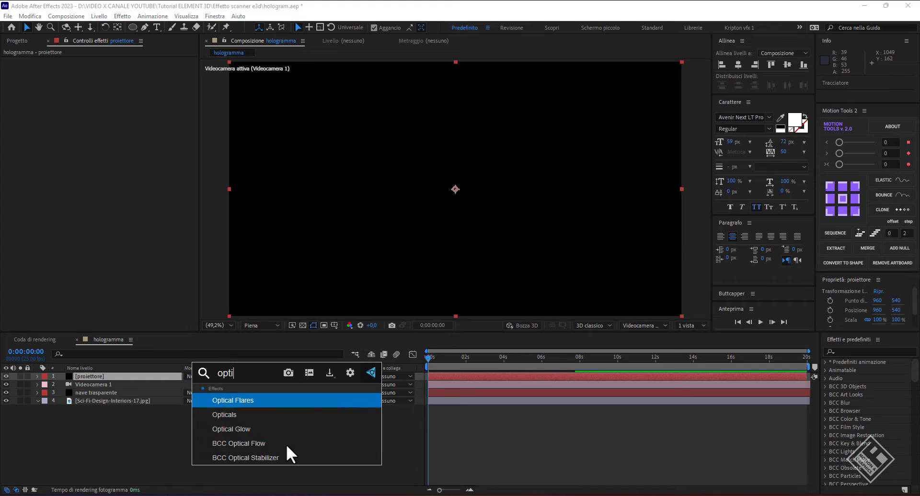
key("Return")
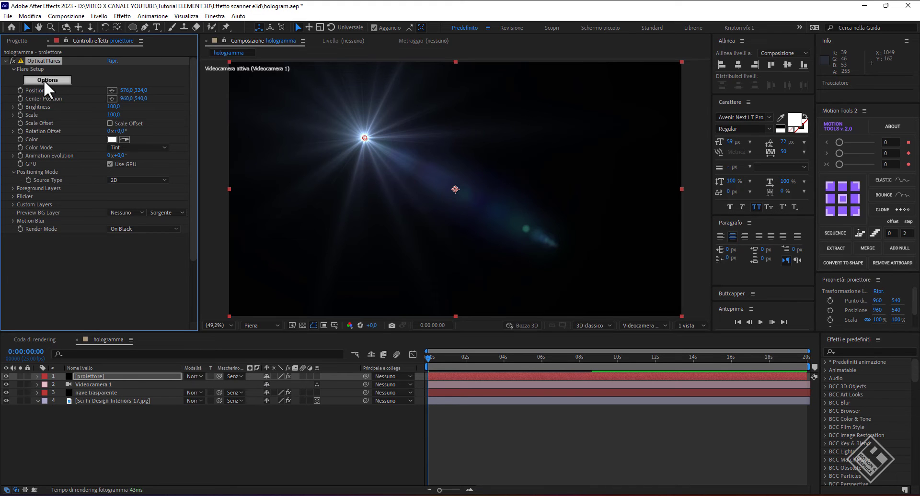
In the full-screen Optical Flares Options, load the Green Spot Light preset from the Light presets
left_click(47, 80)
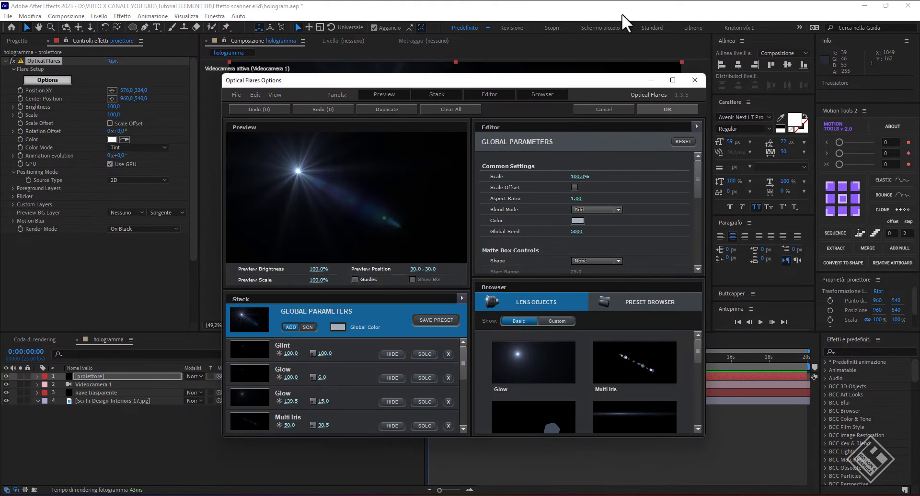
left_click(671, 78)
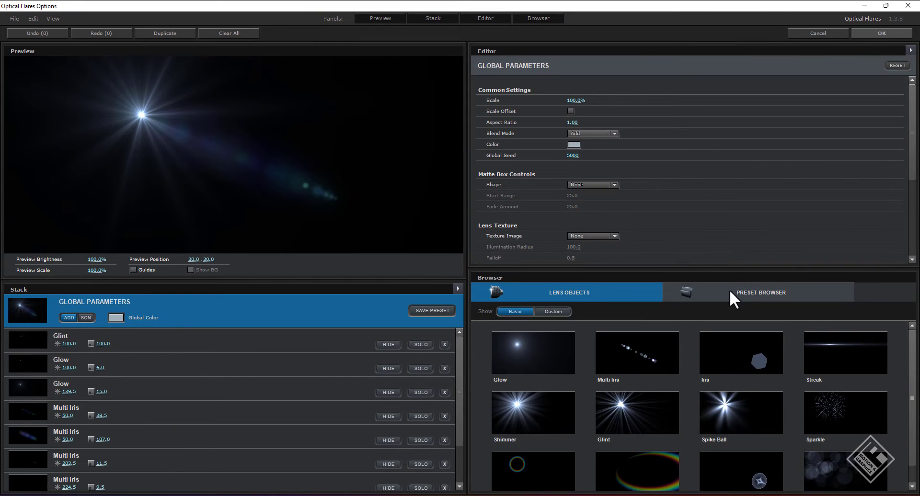
left_click(729, 290)
left_click(845, 354)
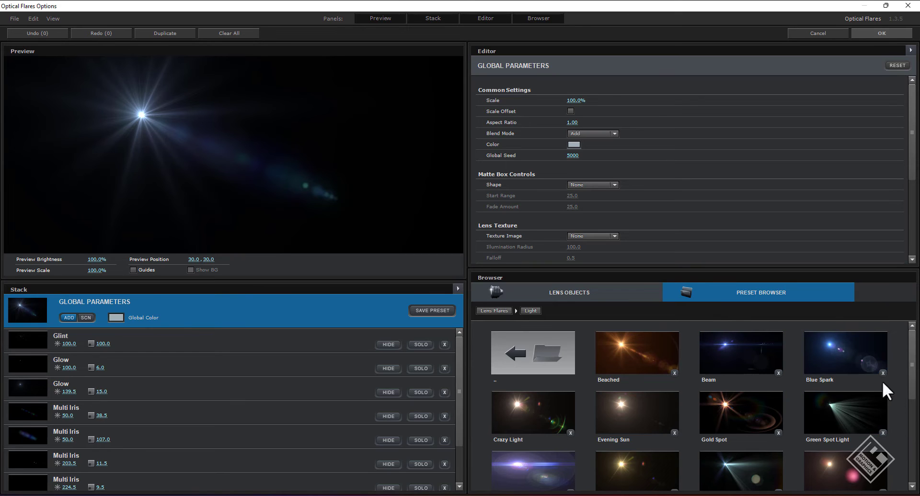
left_click(828, 411)
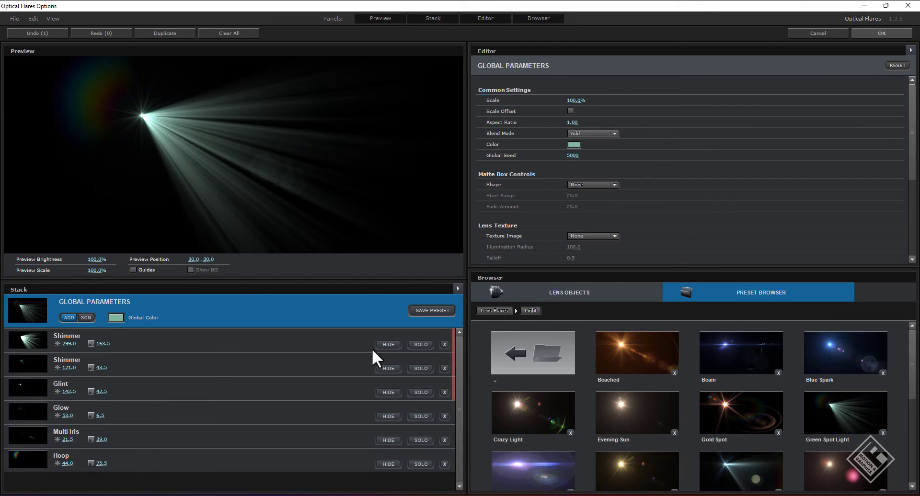
Solo the first Shimmer element and apply the flare to the composition
left_click(421, 345)
left_click(422, 344)
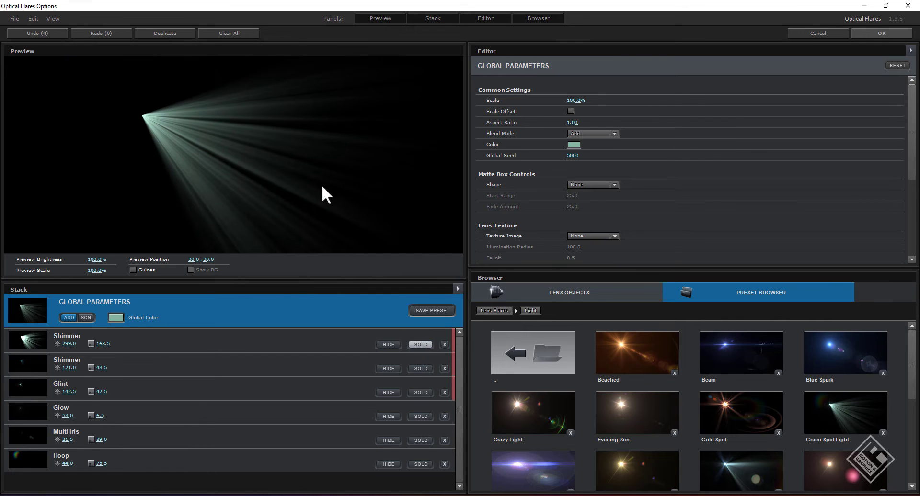
left_click(881, 32)
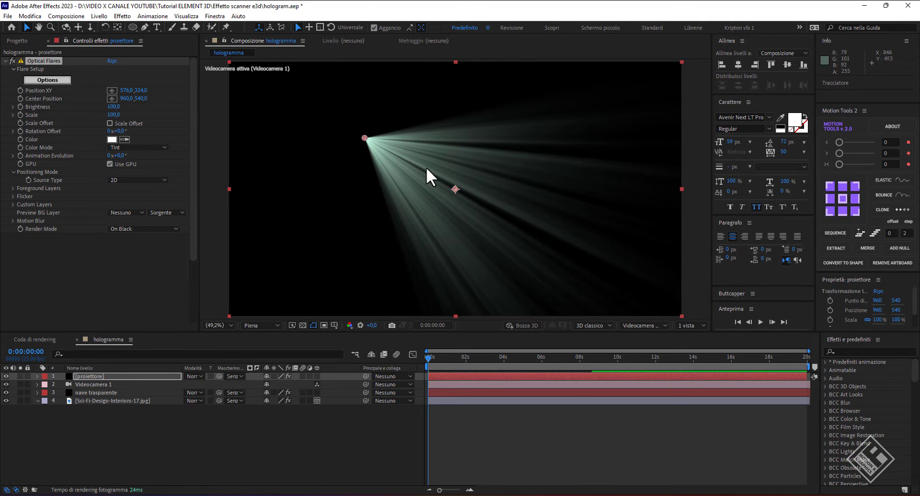
Render the flare On Transparent, move it onto the hangar platform, and set scale 30
left_click(150, 229)
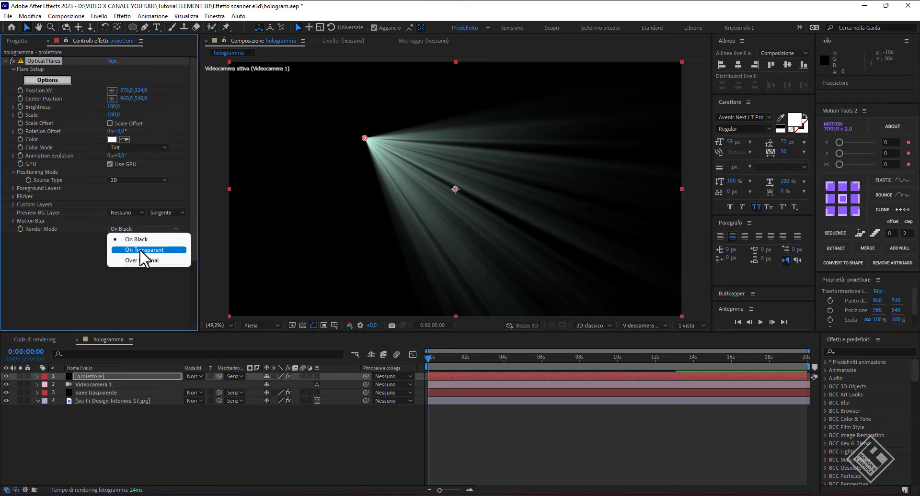
left_click(141, 250)
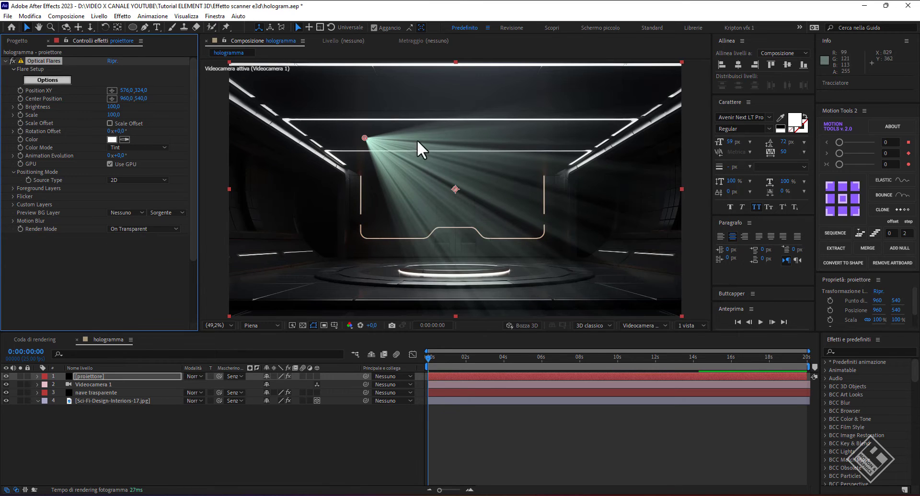
left_click_drag(365, 138, 453, 269)
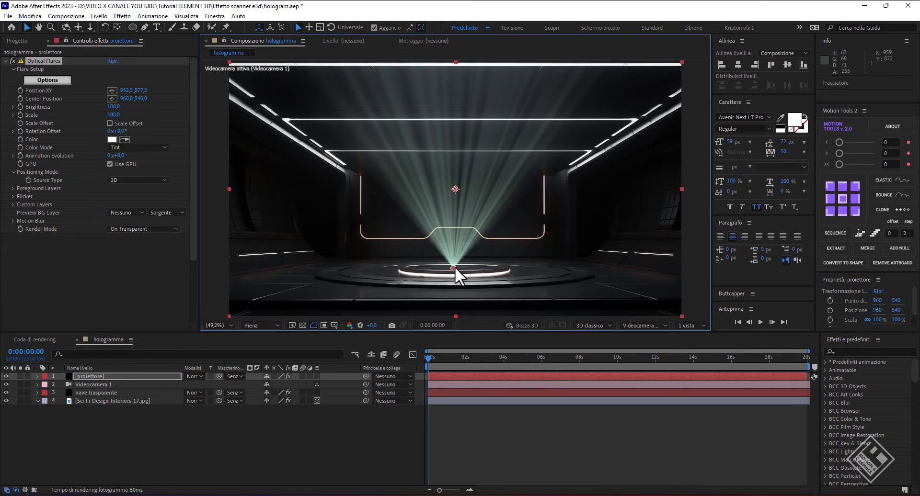
left_click(114, 115)
type("30")
key("Return")
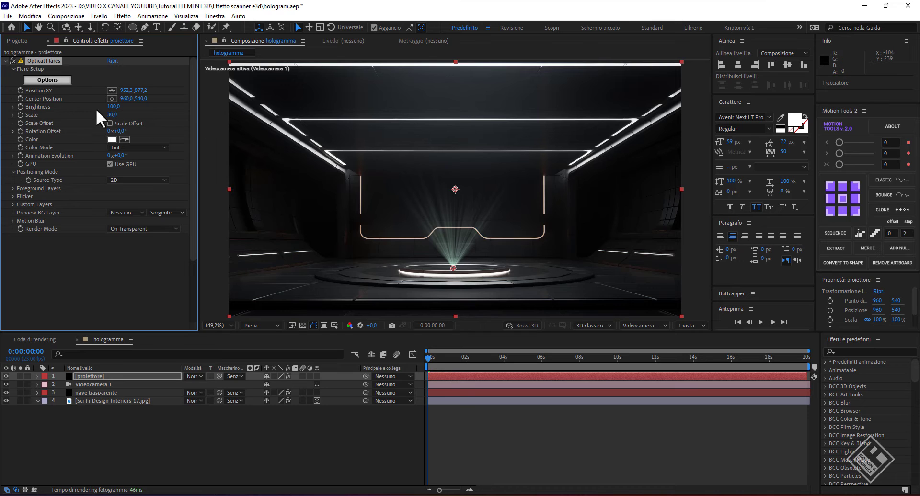
Keyframe Brightness from 10 to 350 at frame 22 and tint the flare blue sampled from the ship
left_click(114, 107)
left_click(20, 107)
left_click(445, 358)
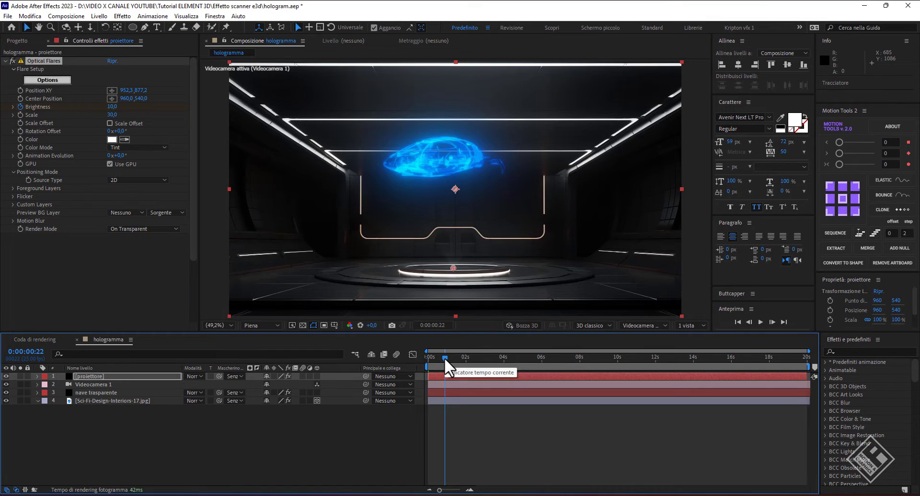
left_click(112, 107)
type("350")
key("Return")
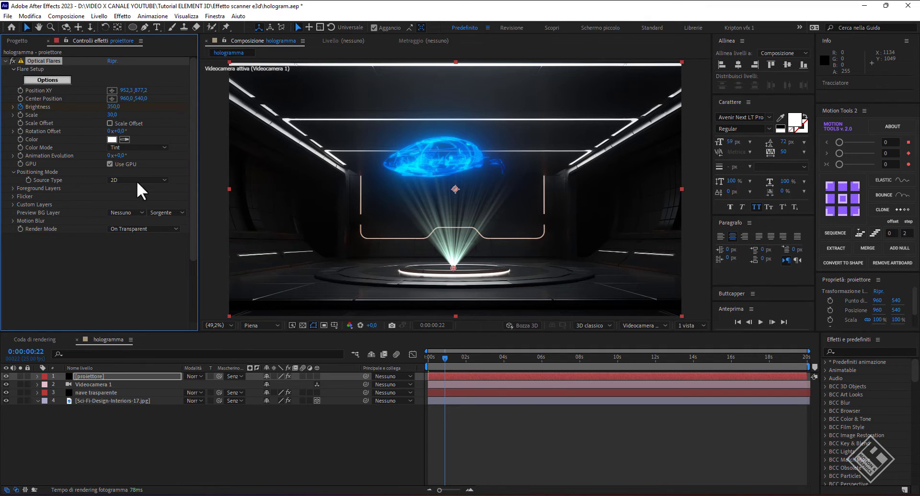
left_click(125, 140)
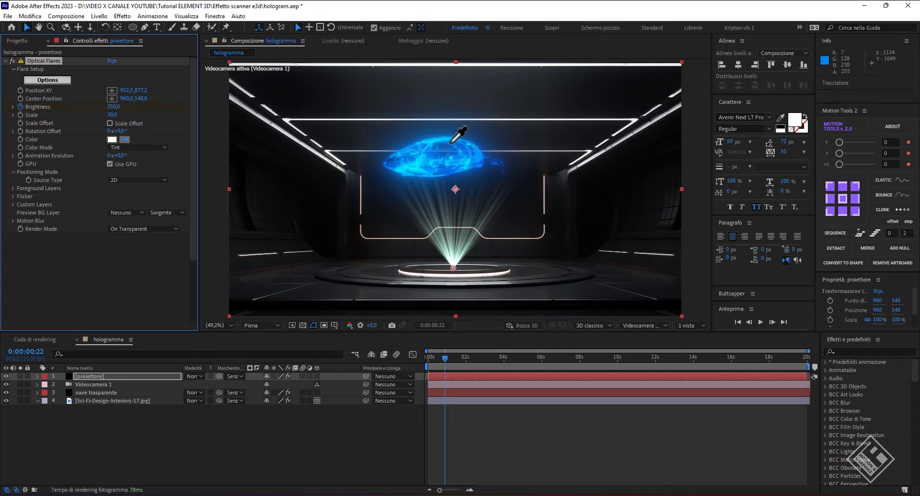
left_click(482, 155)
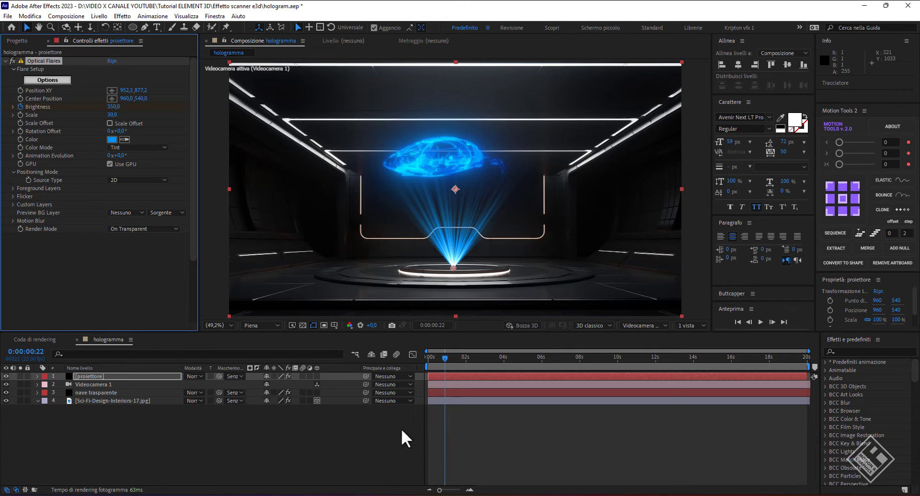
Apply Easy Ease to both Brightness keyframes of the proiettore layer
left_click(100, 375)
key("u")
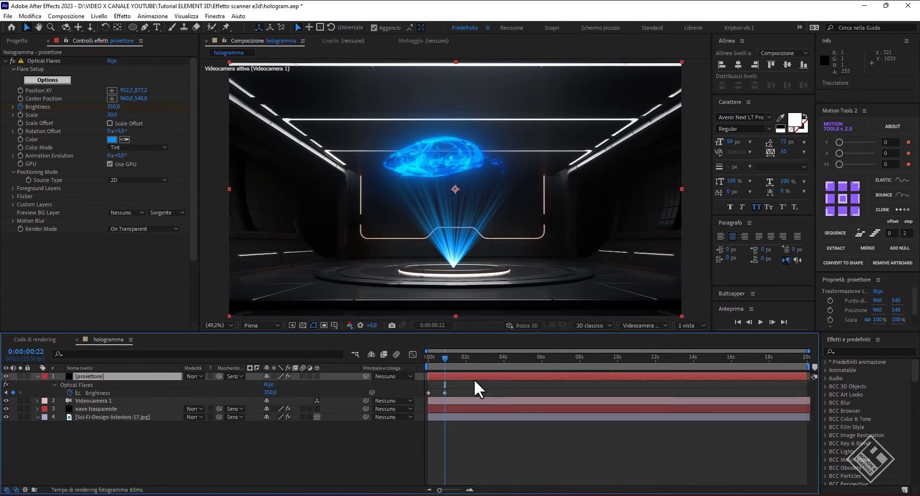
left_click_drag(442, 388, 425, 399)
right_click(445, 390)
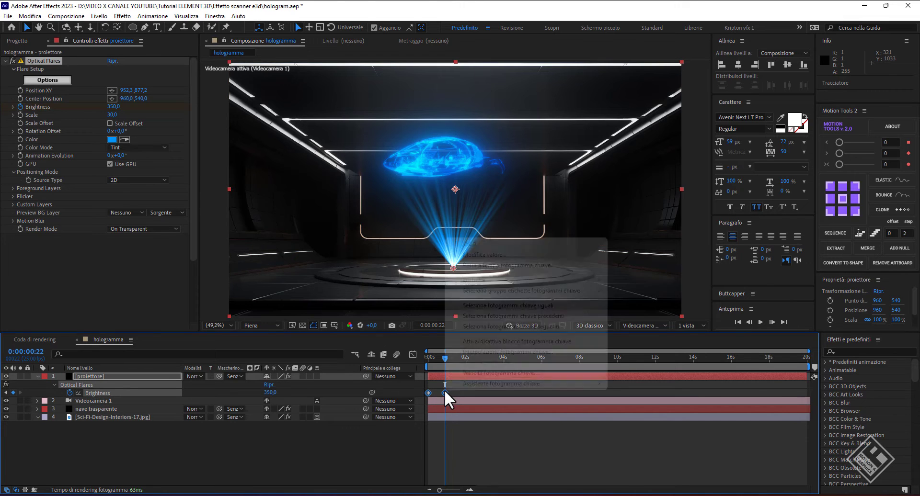
mouse_move(531, 381)
left_click(658, 446)
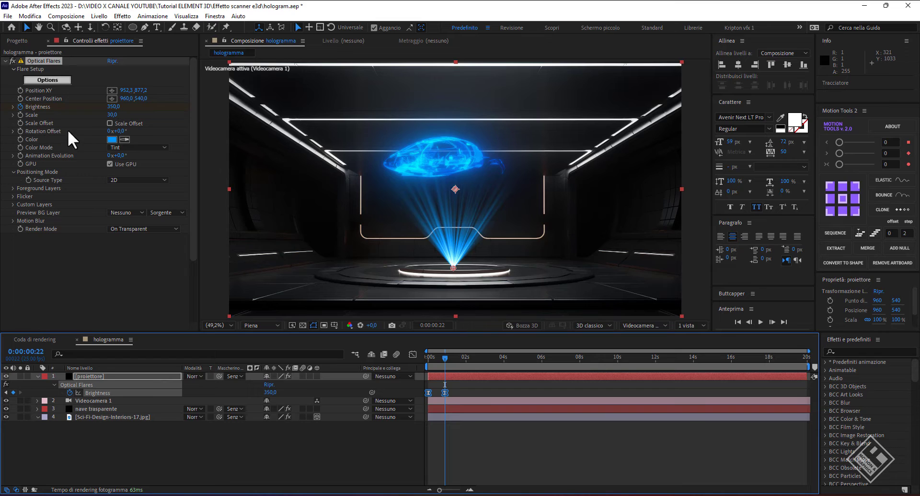
Give Rotation Offset the expression time*10 and preview the rotating beam
mouse_move(120, 131)
left_mouse_down()
mouse_move(149, 138)
mouse_move(23, 134)
left_mouse_up()
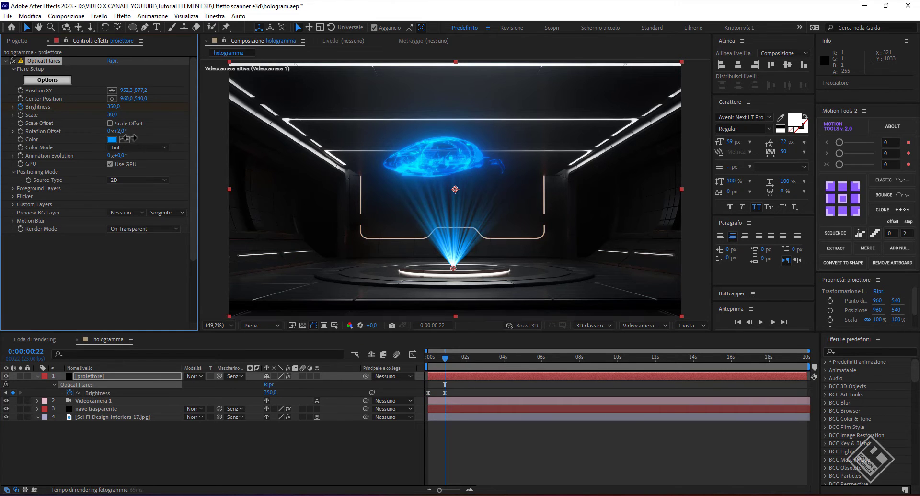
left_click(19, 130, "alt")
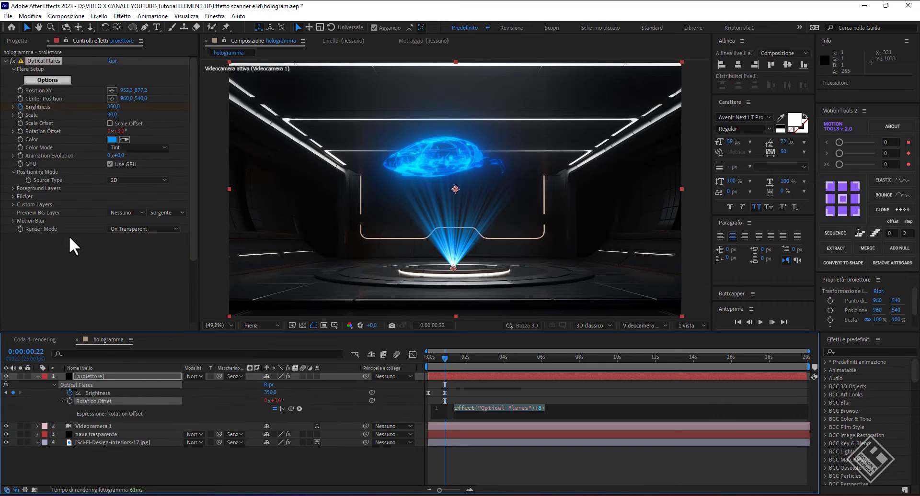
type("time")
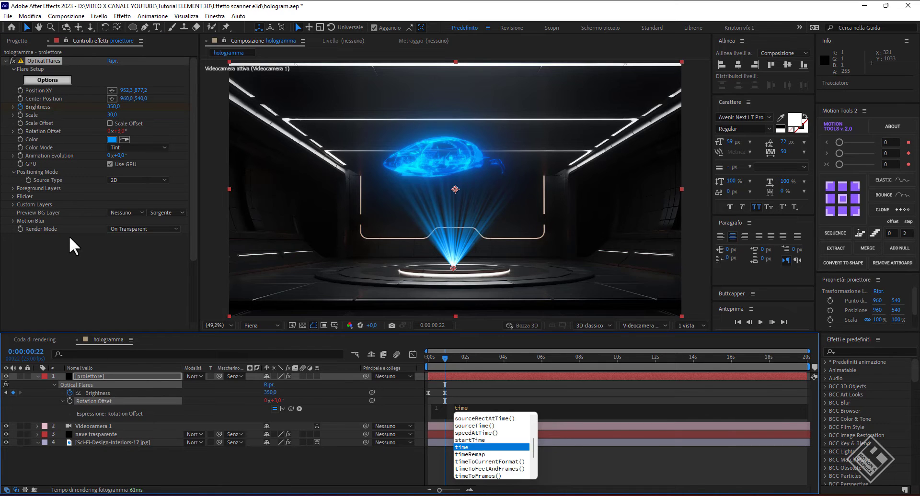
type("*10")
left_click(69, 236)
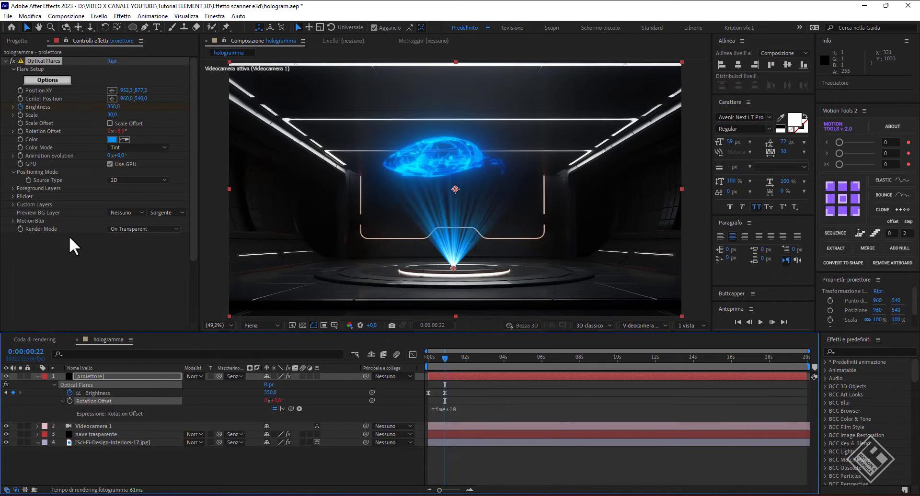
key("space")
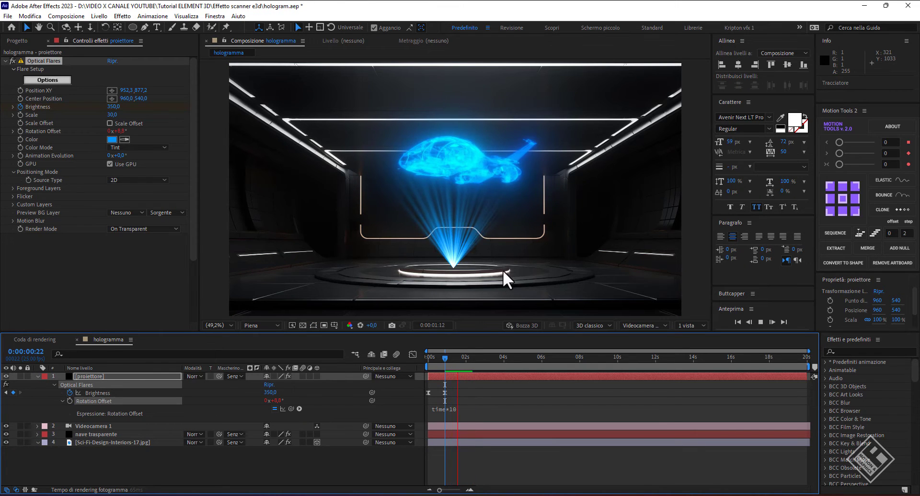
key("space")
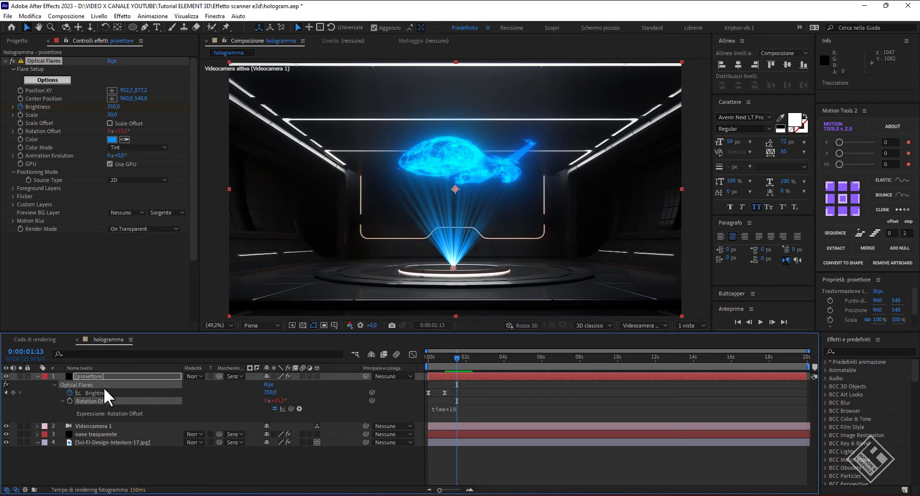
Add Sfocatura riquadri rapida to proiettore and raise Blur Radius to 12
left_click(103, 377)
key("ctrl+space")
type("sfoc")
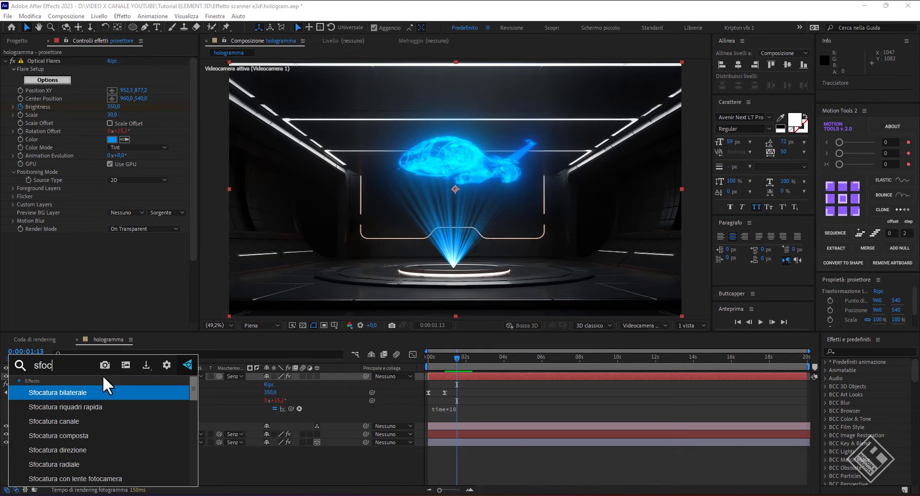
key("Down")
key("Return")
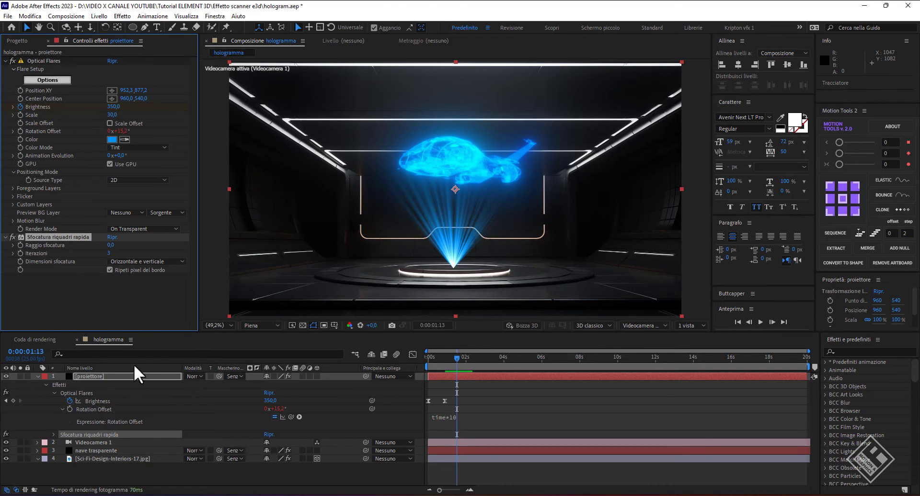
left_click_drag(111, 245, 116, 245)
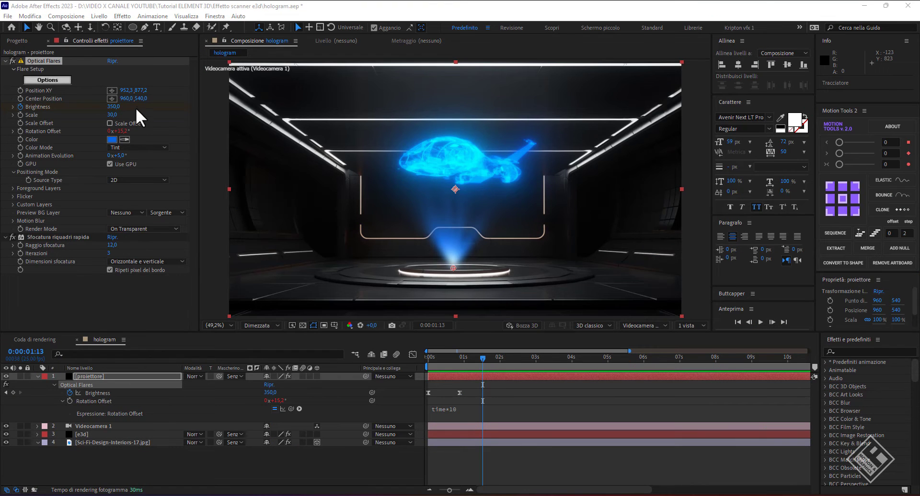
Move the flare centre to about 955.9, 673 and re-sample its colour from the composition
left_click_drag(140, 98, 198, 104)
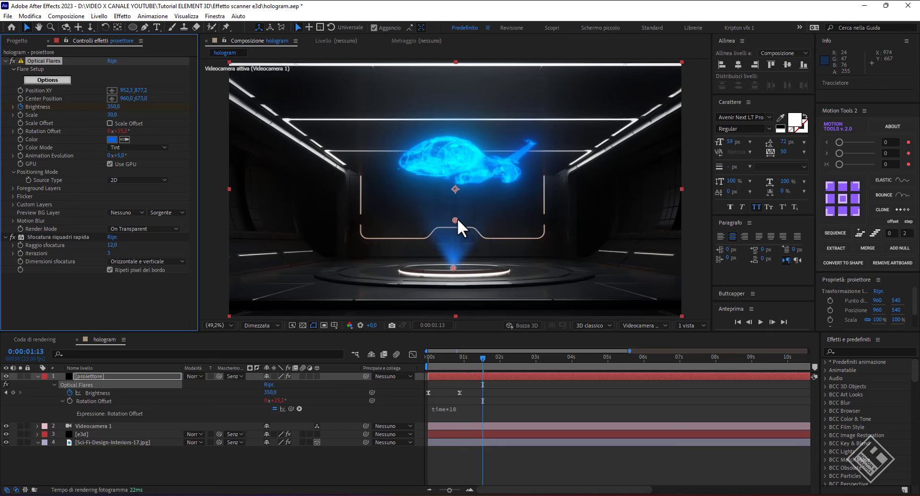
left_click_drag(455, 220, 454, 220)
left_click(125, 139)
left_click(524, 152)
Save the project and scrub the timeline to check the beam's fade-in and rotation
mouse_move(482, 355)
left_mouse_down()
mouse_move(436, 355)
mouse_move(708, 368)
mouse_move(439, 356)
mouse_move(477, 361)
left_mouse_up()
key("ctrl+s")
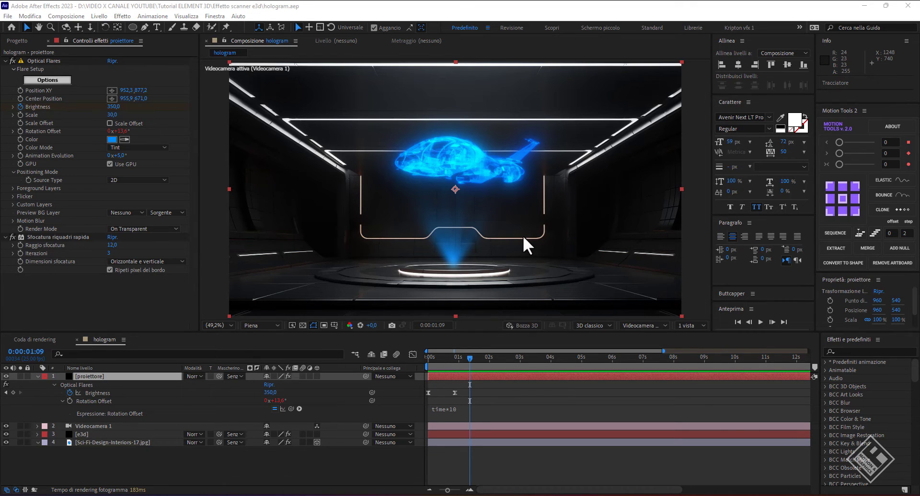
left_click_drag(467, 360, 458, 358)
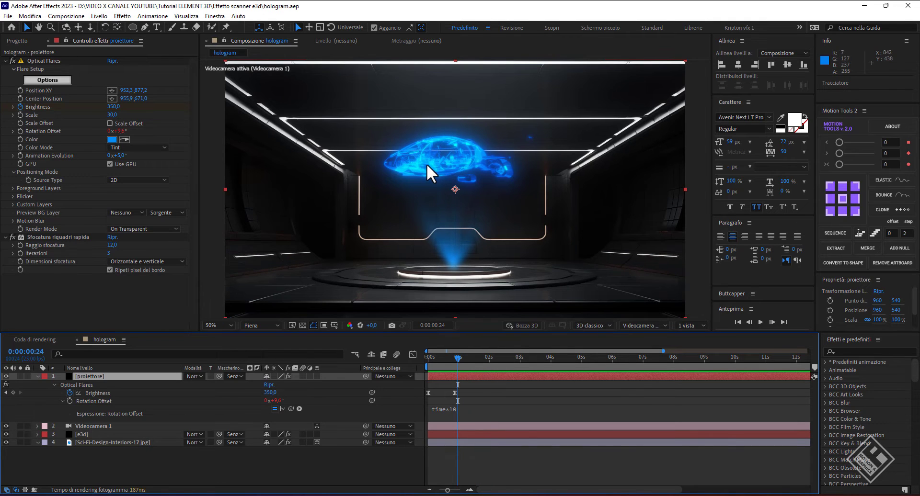
key("slash")
key("comma")
key("comma")
left_click_drag(457, 362, 499, 362)
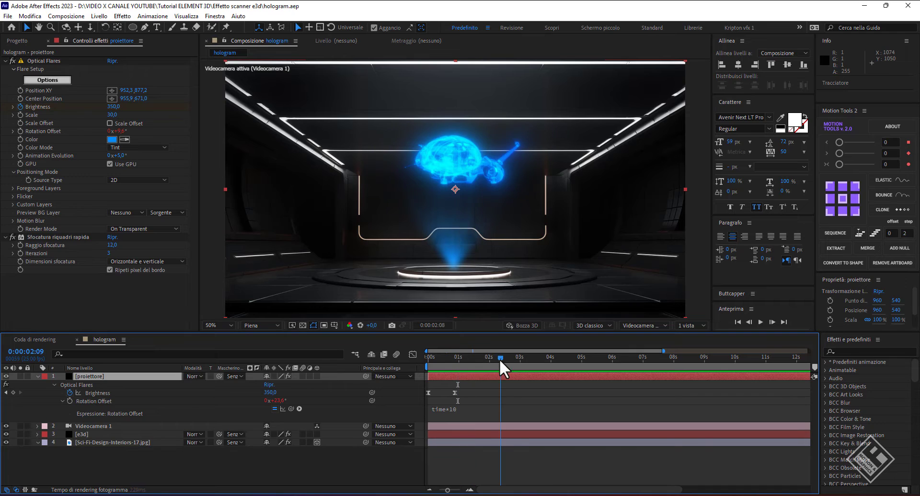
Add Aggiungi granulosità to e3d, showing final output with the Kodak Vision 320T (5277) preset
left_click(85, 435)
key("ctrl+space")
type("aggi")
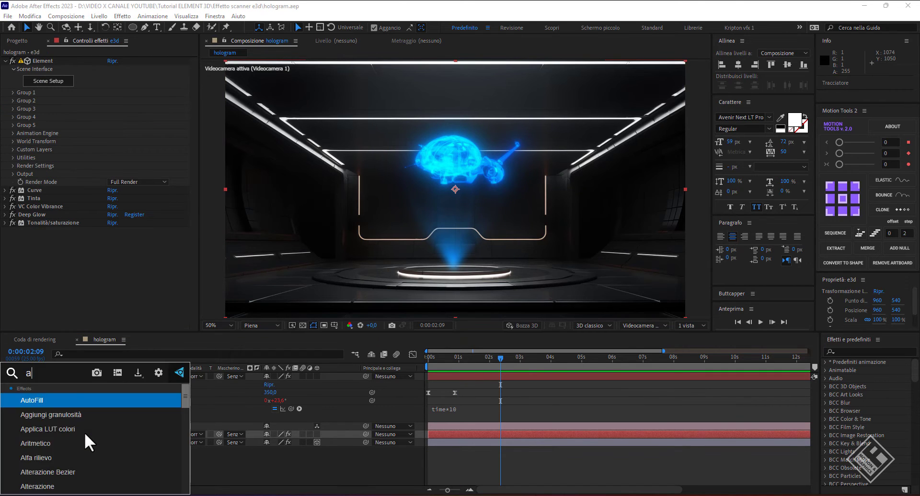
key("Return")
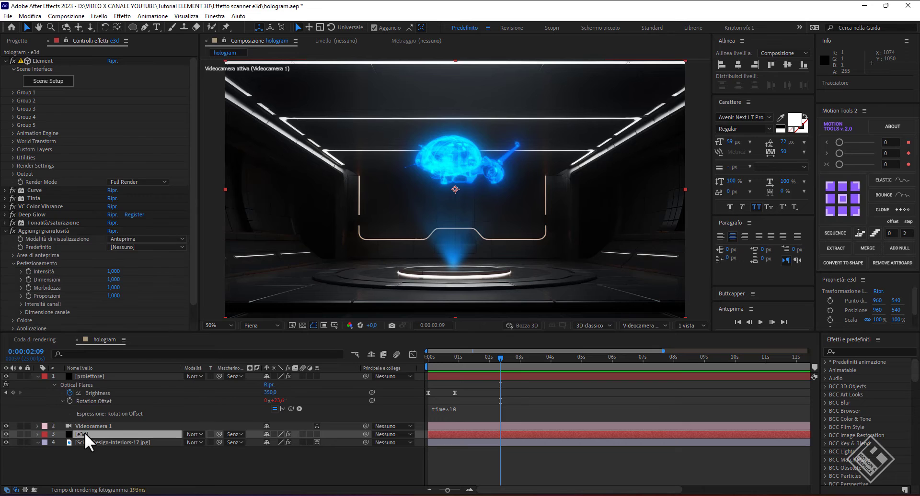
scroll(459, 187, "up", 2)
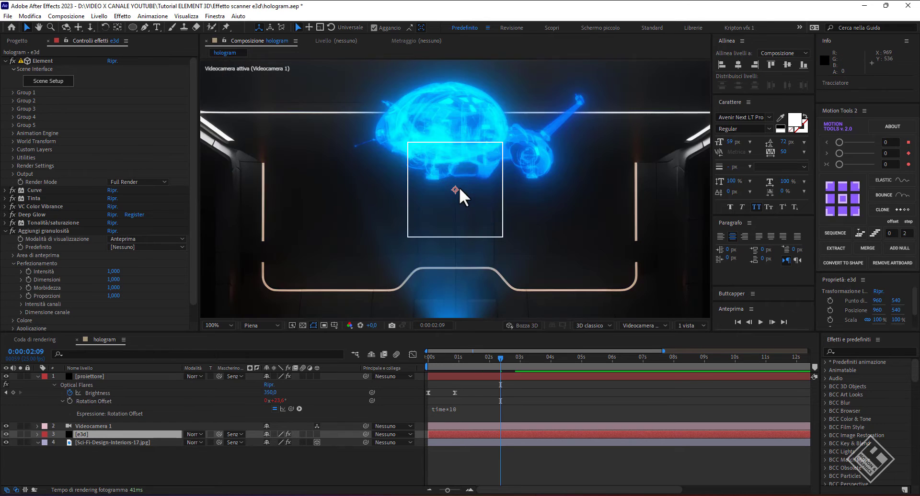
left_click(126, 238)
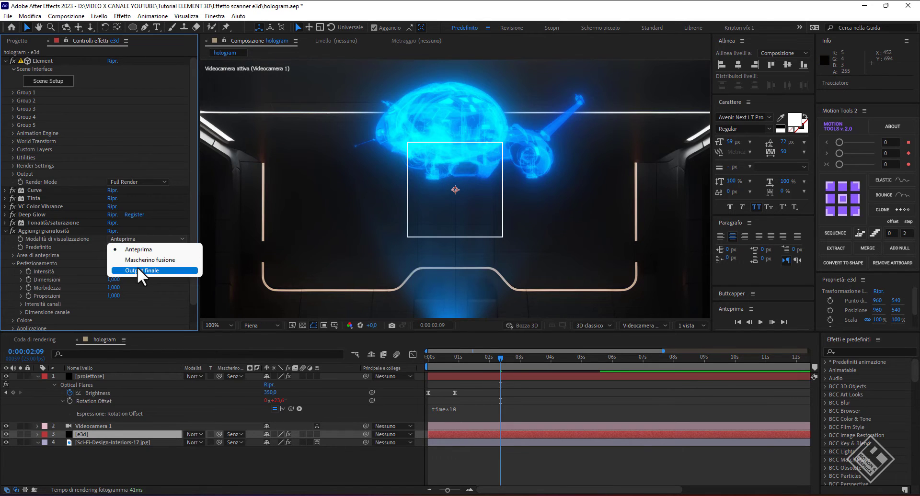
left_click(137, 267)
left_click(121, 246)
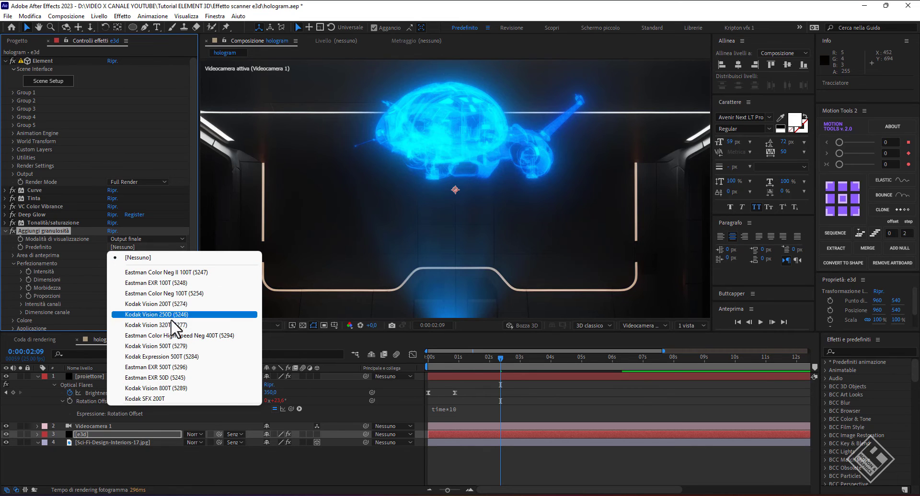
left_click(158, 326)
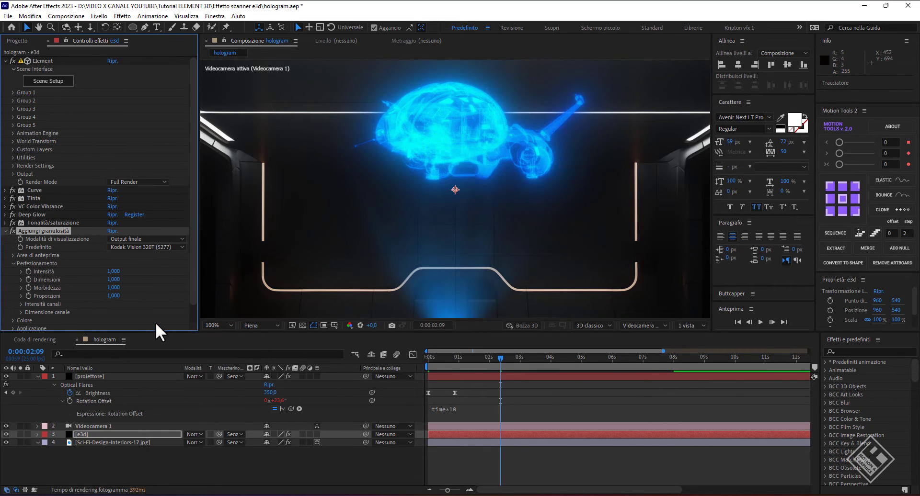
left_click(5, 231)
Apply the Veneziane effect to the e3d hologram layer
left_click(96, 435)
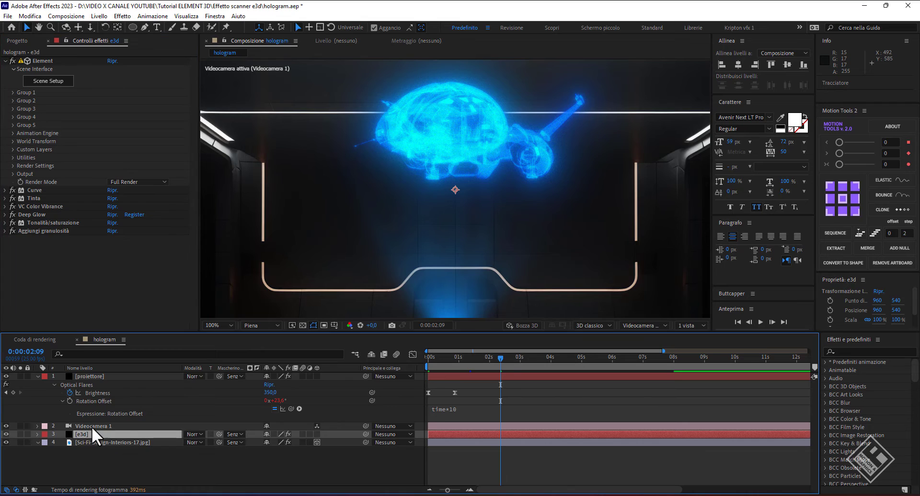
key("ctrl+space")
type("vene")
key("Up")
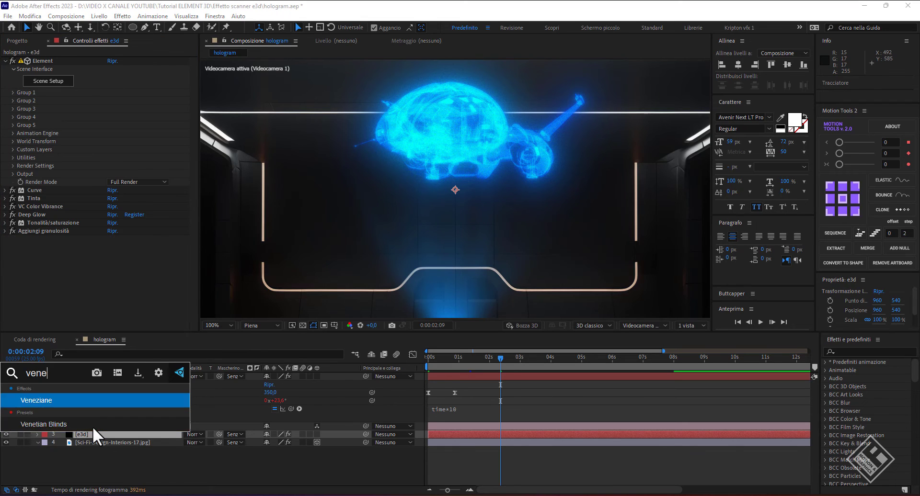
key("Return")
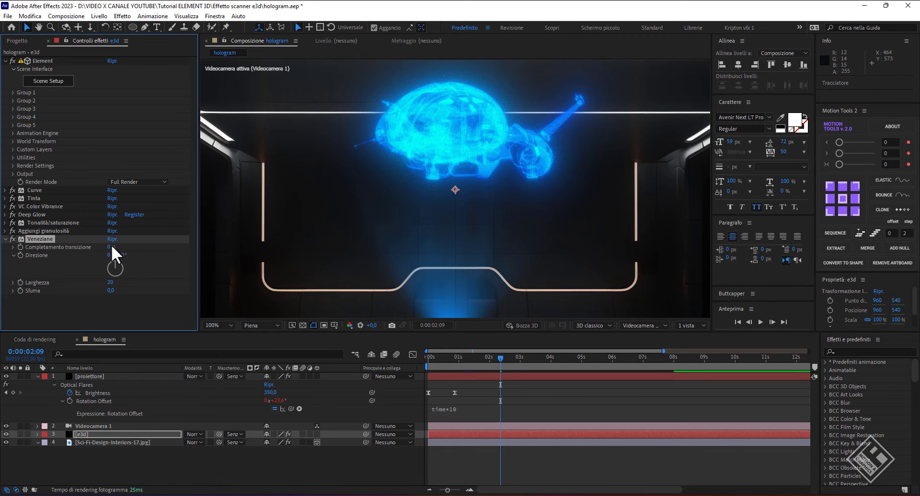
Set Veneziane to 10% completion, 90° direction, width 3, and move it above Curve
left_click(111, 246)
type("10")
key("Tab")
key("Tab")
type("90")
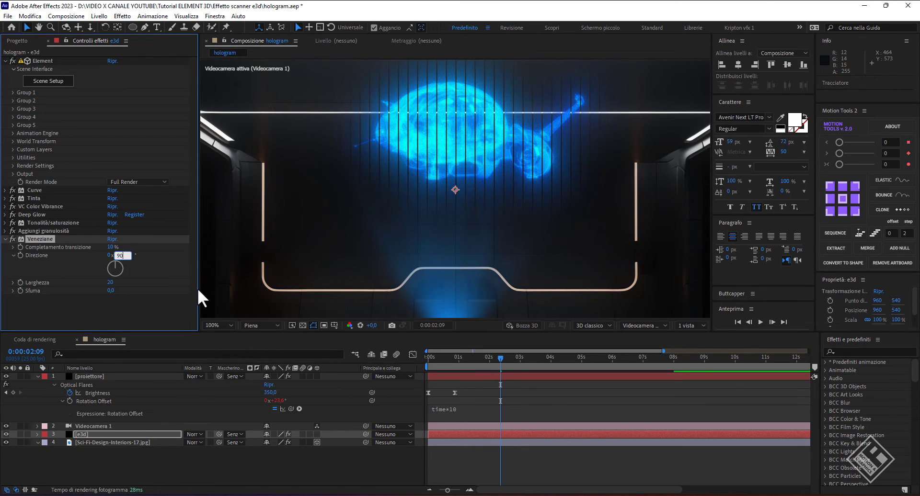
key("Tab")
type("3")
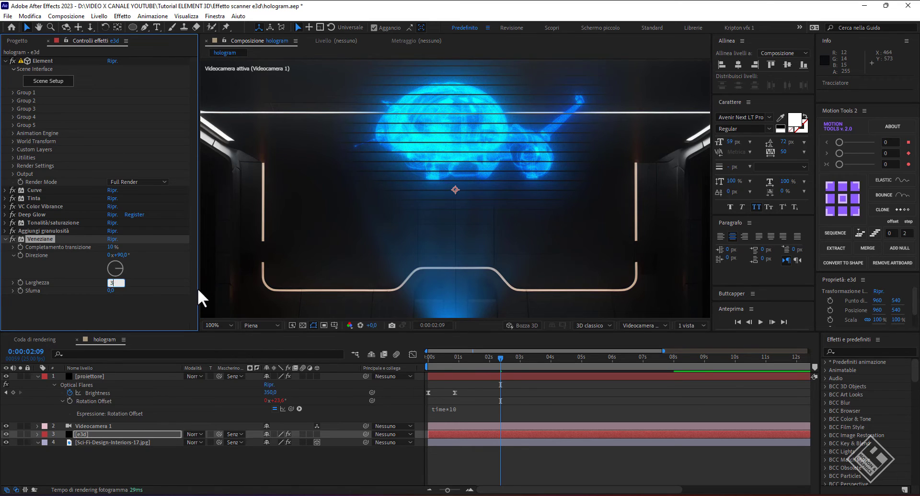
key("Return")
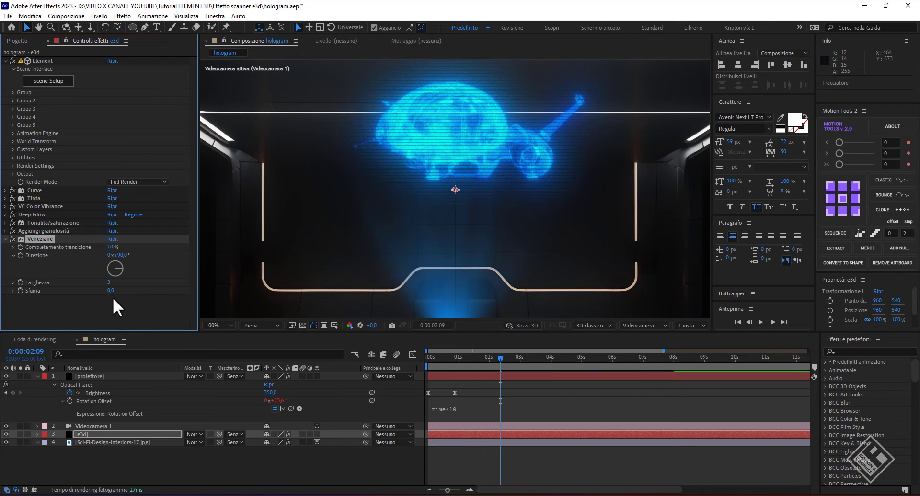
left_click_drag(37, 238, 64, 188)
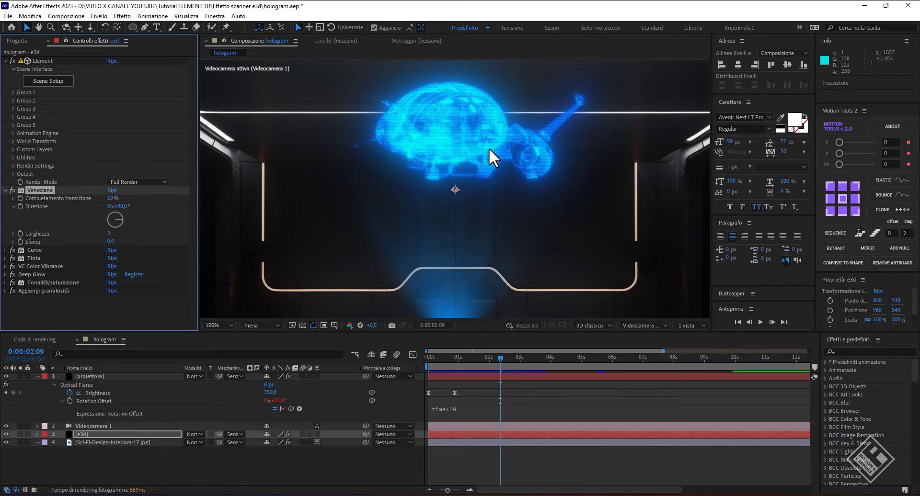
left_click_drag(501, 360, 584, 359)
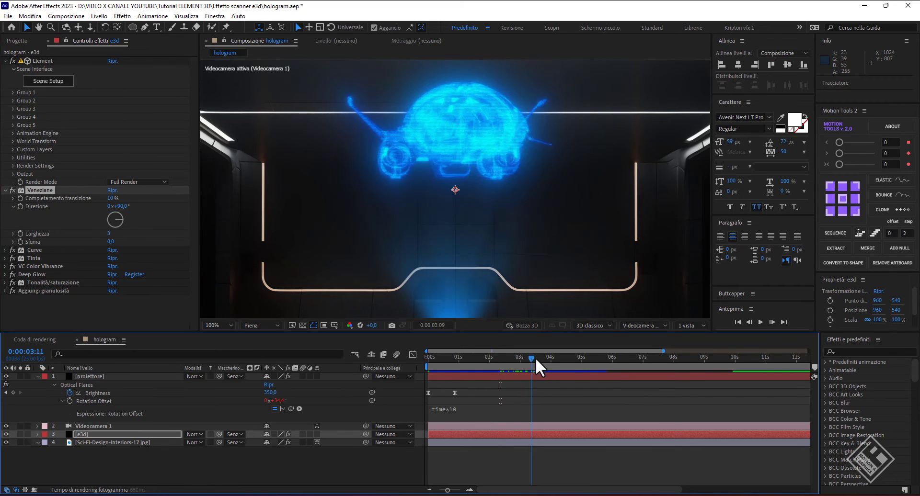
scroll(536, 154, "up", 2)
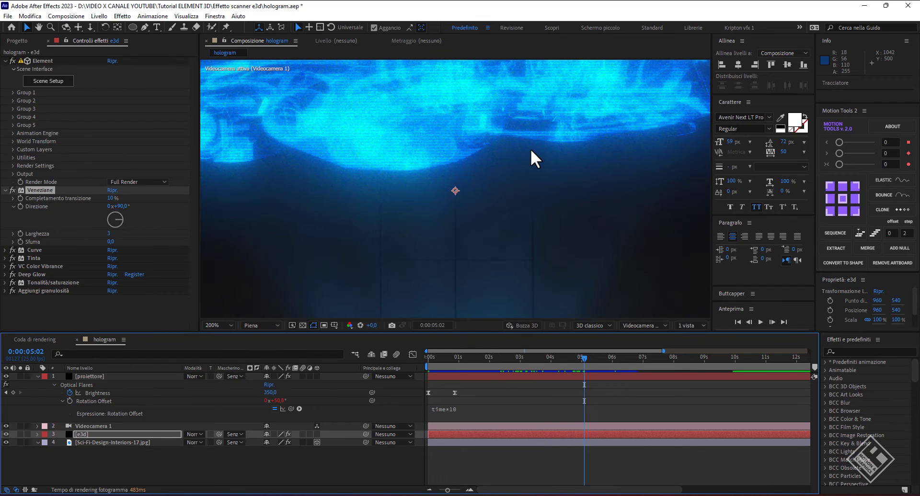
key("h")
left_click_drag(528, 199, 541, 232)
key("v")
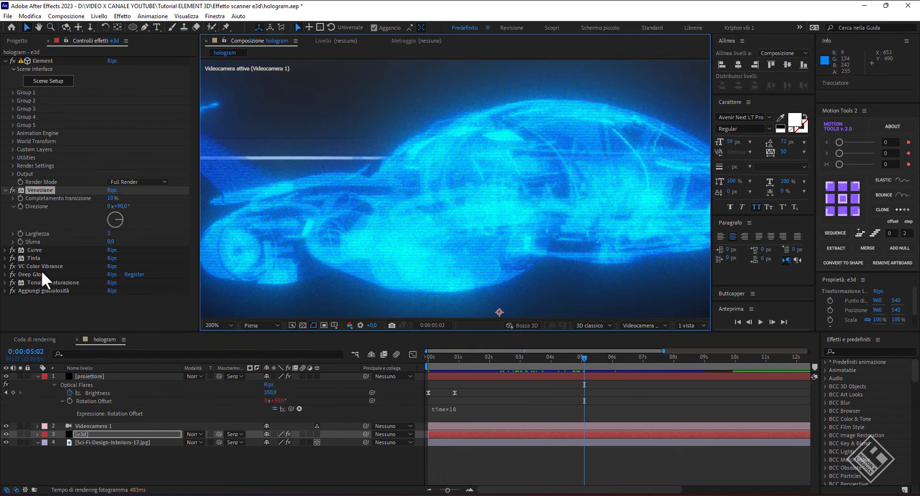
left_click(13, 190)
left_click(12, 190)
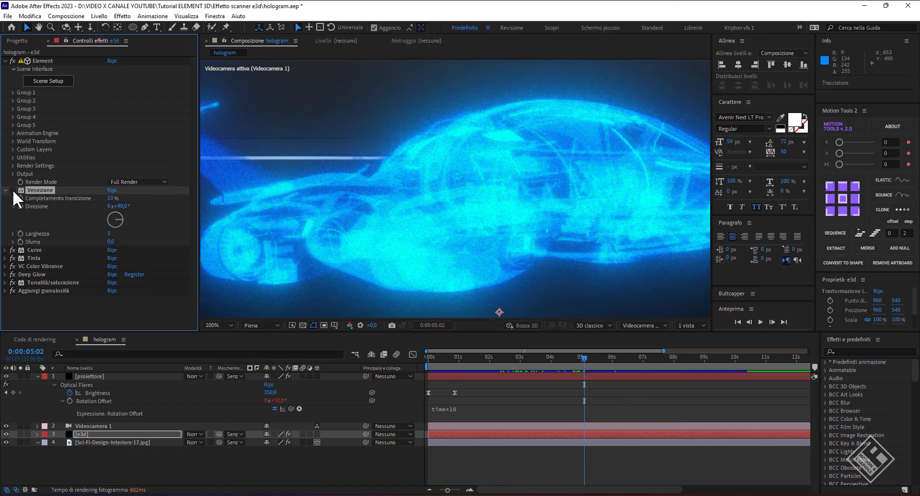
left_click(12, 190)
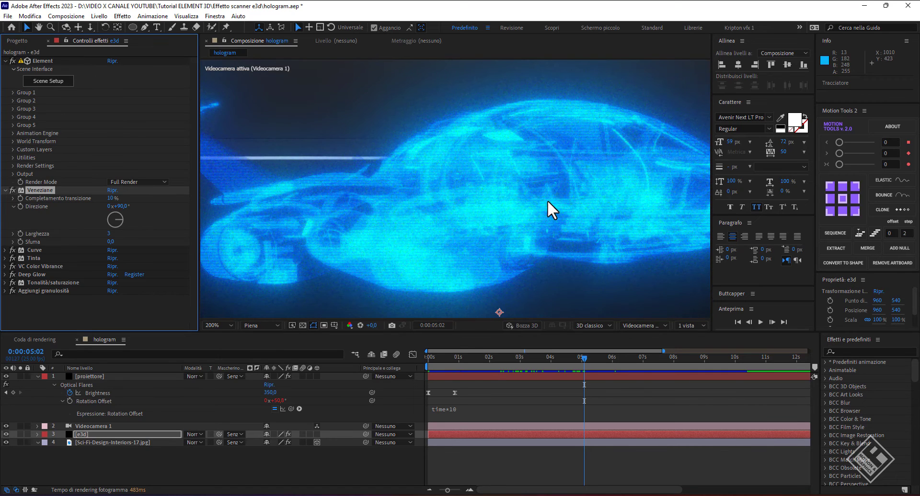
key("comma")
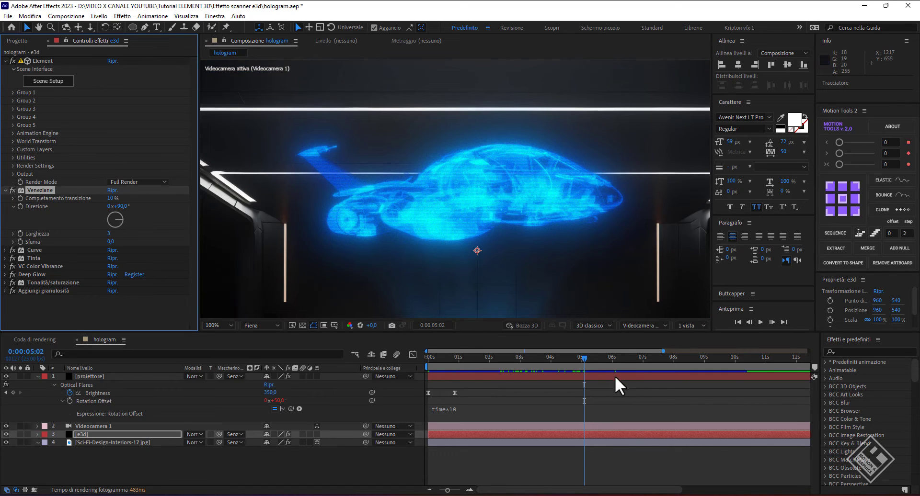
mouse_move(584, 358)
left_mouse_down()
mouse_move(498, 357)
mouse_move(608, 358)
left_mouse_up()
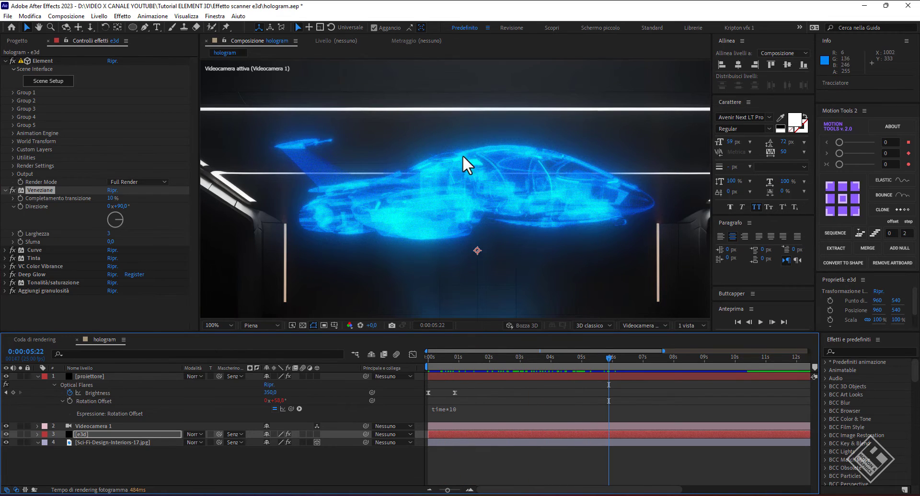
Add Spostamento turbolenza to e3d with horizontal displacement
left_click(86, 434)
key("ctrl+space")
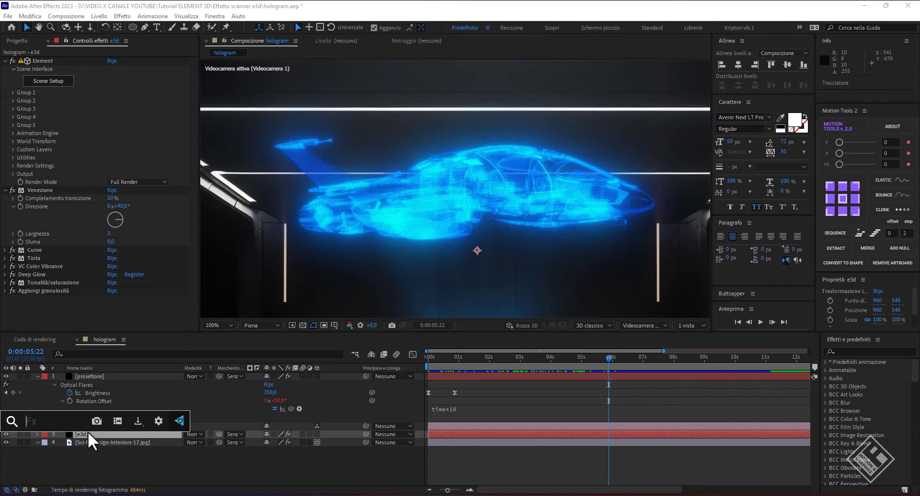
type("spost")
key("Up")
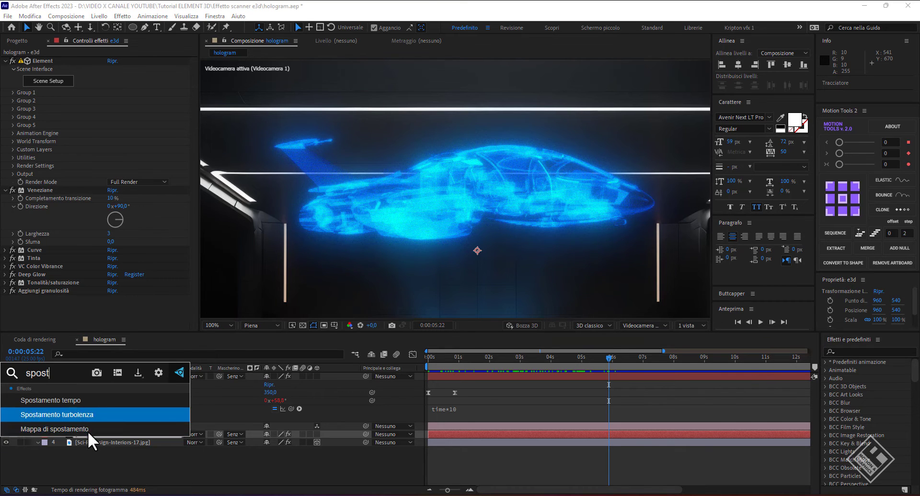
key("Return")
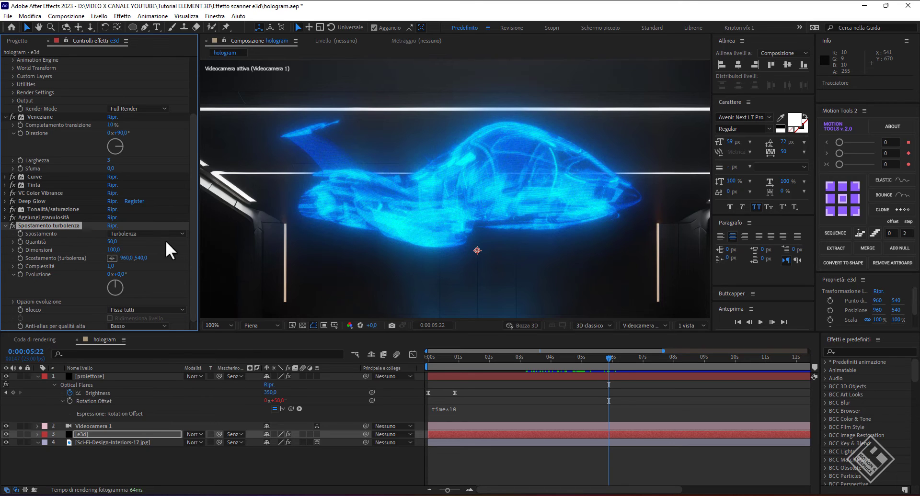
left_click(180, 233)
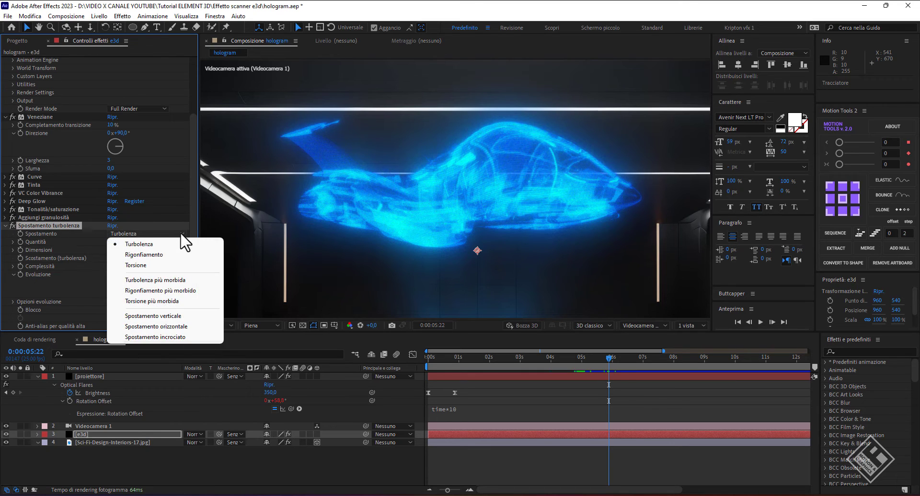
left_click(156, 326)
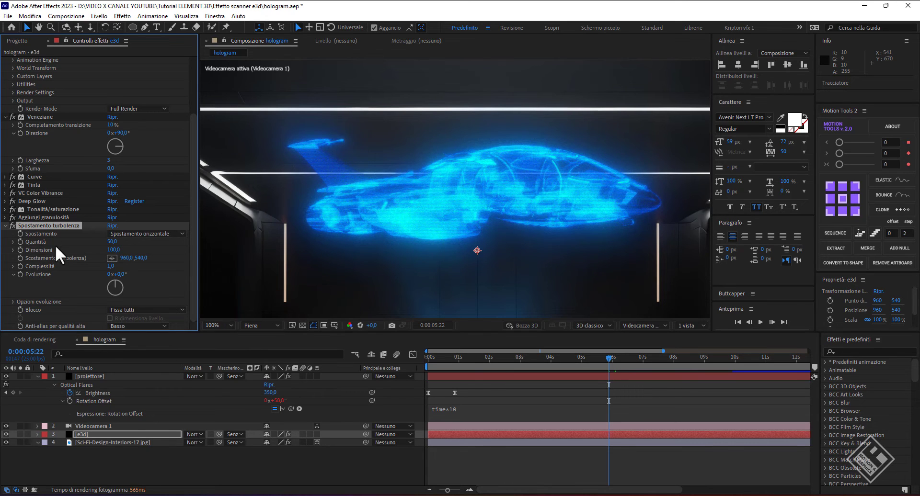
Set the turbulence size to 2 and complexity to 10
left_click(114, 249)
type("2")
key("Return")
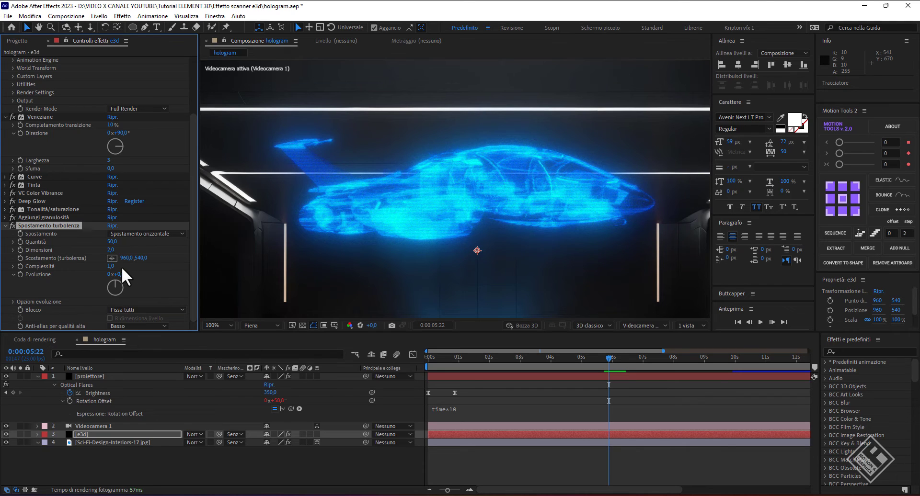
left_click(110, 266)
type("10")
key("Return")
Add expressions time*50 to Evoluzione and wiggle(1,250) to Quantità
left_click(20, 275, "alt")
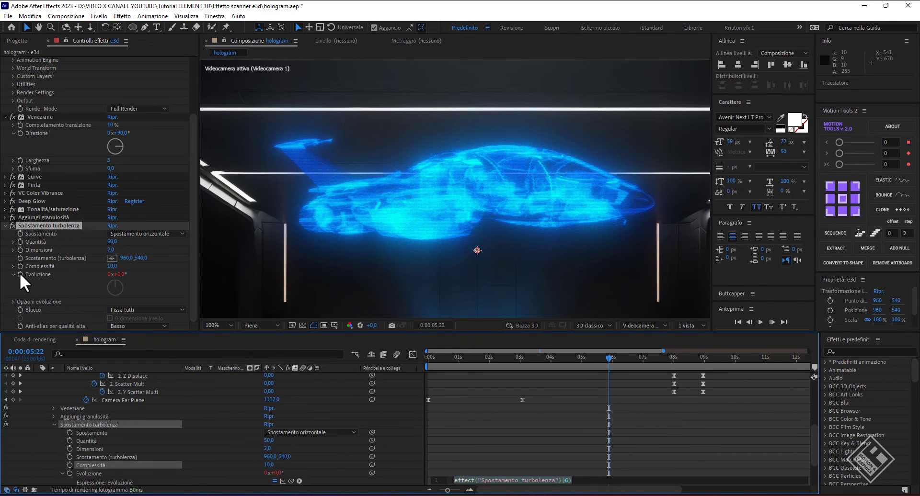
type("time*50")
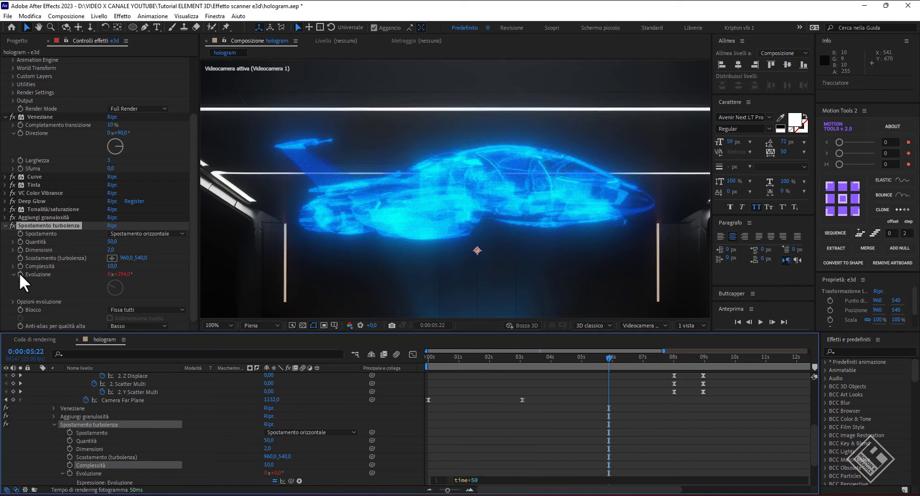
key("KP_Enter")
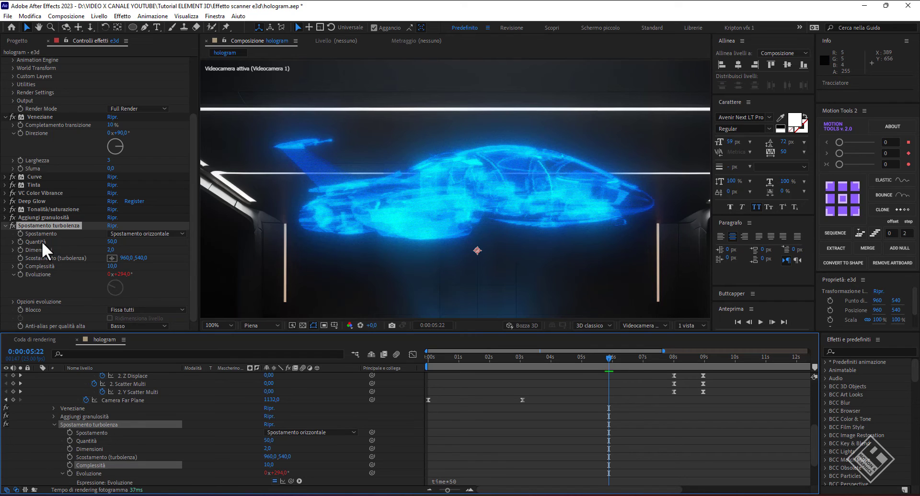
left_click(19, 240, "alt")
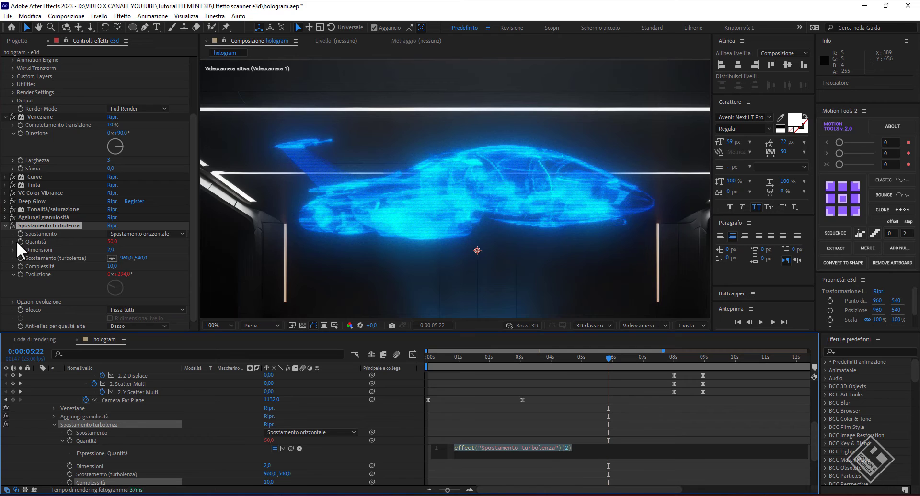
type("wig")
key("Return")
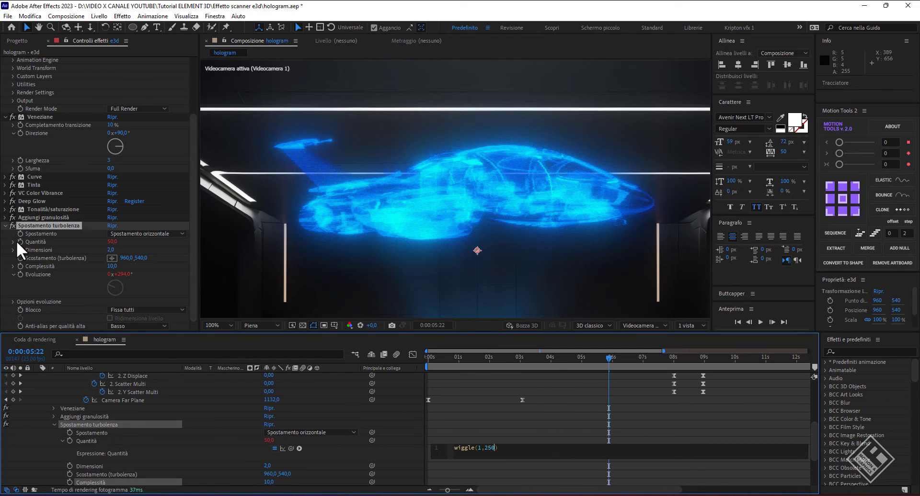
key("KP_Enter")
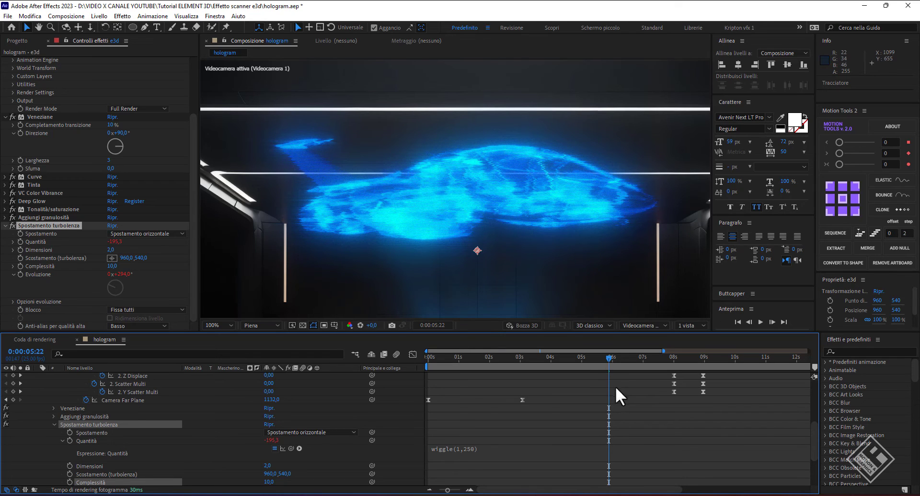
mouse_move(608, 359)
left_mouse_down()
mouse_move(494, 352)
mouse_move(699, 362)
mouse_move(458, 352)
left_mouse_up()
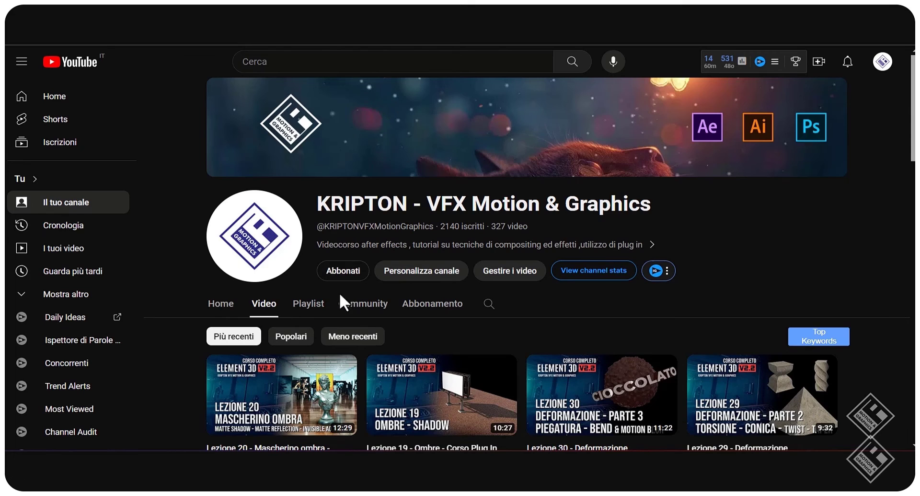
Open the channel's 3,99 €/month membership offer
left_click(343, 272)
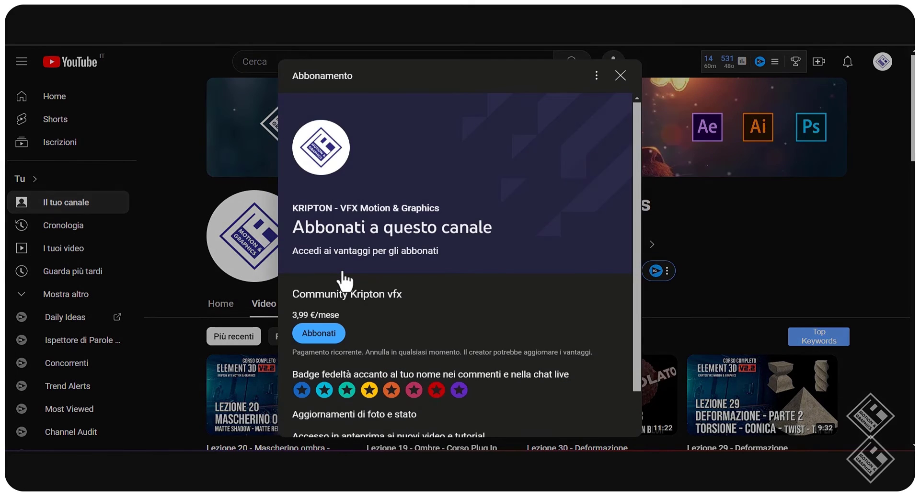